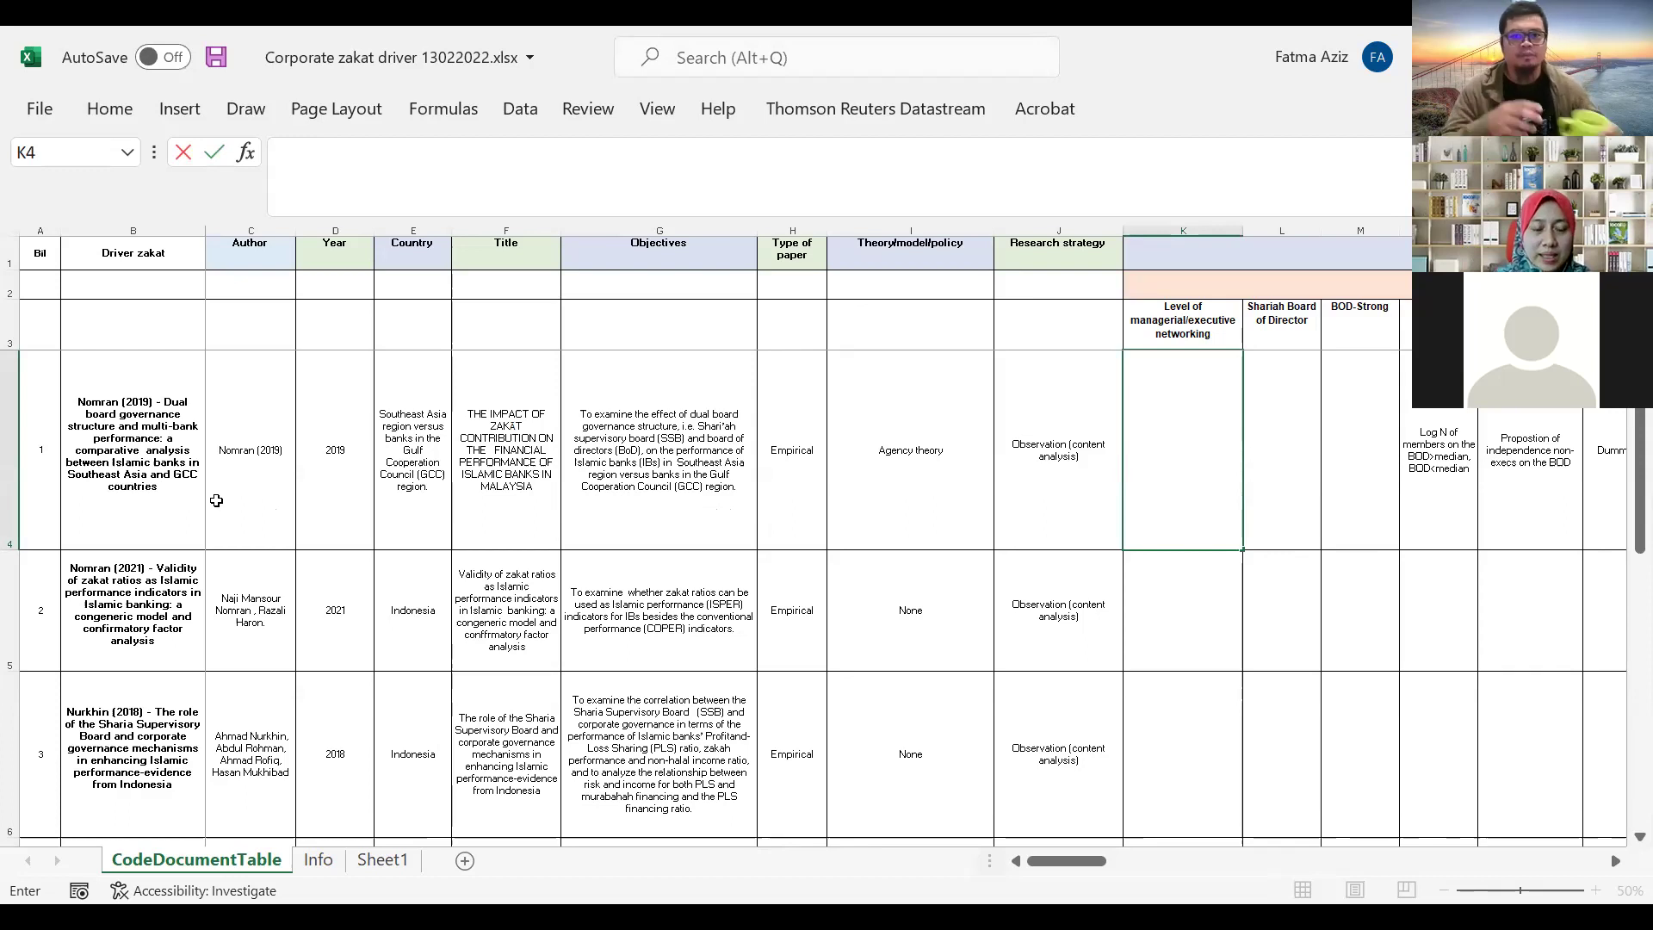
# Review the publication years and source entries of the listed papers, from paper 1 down to paper 9.
pyautogui.press('Escape')
pyautogui.click(337, 471)
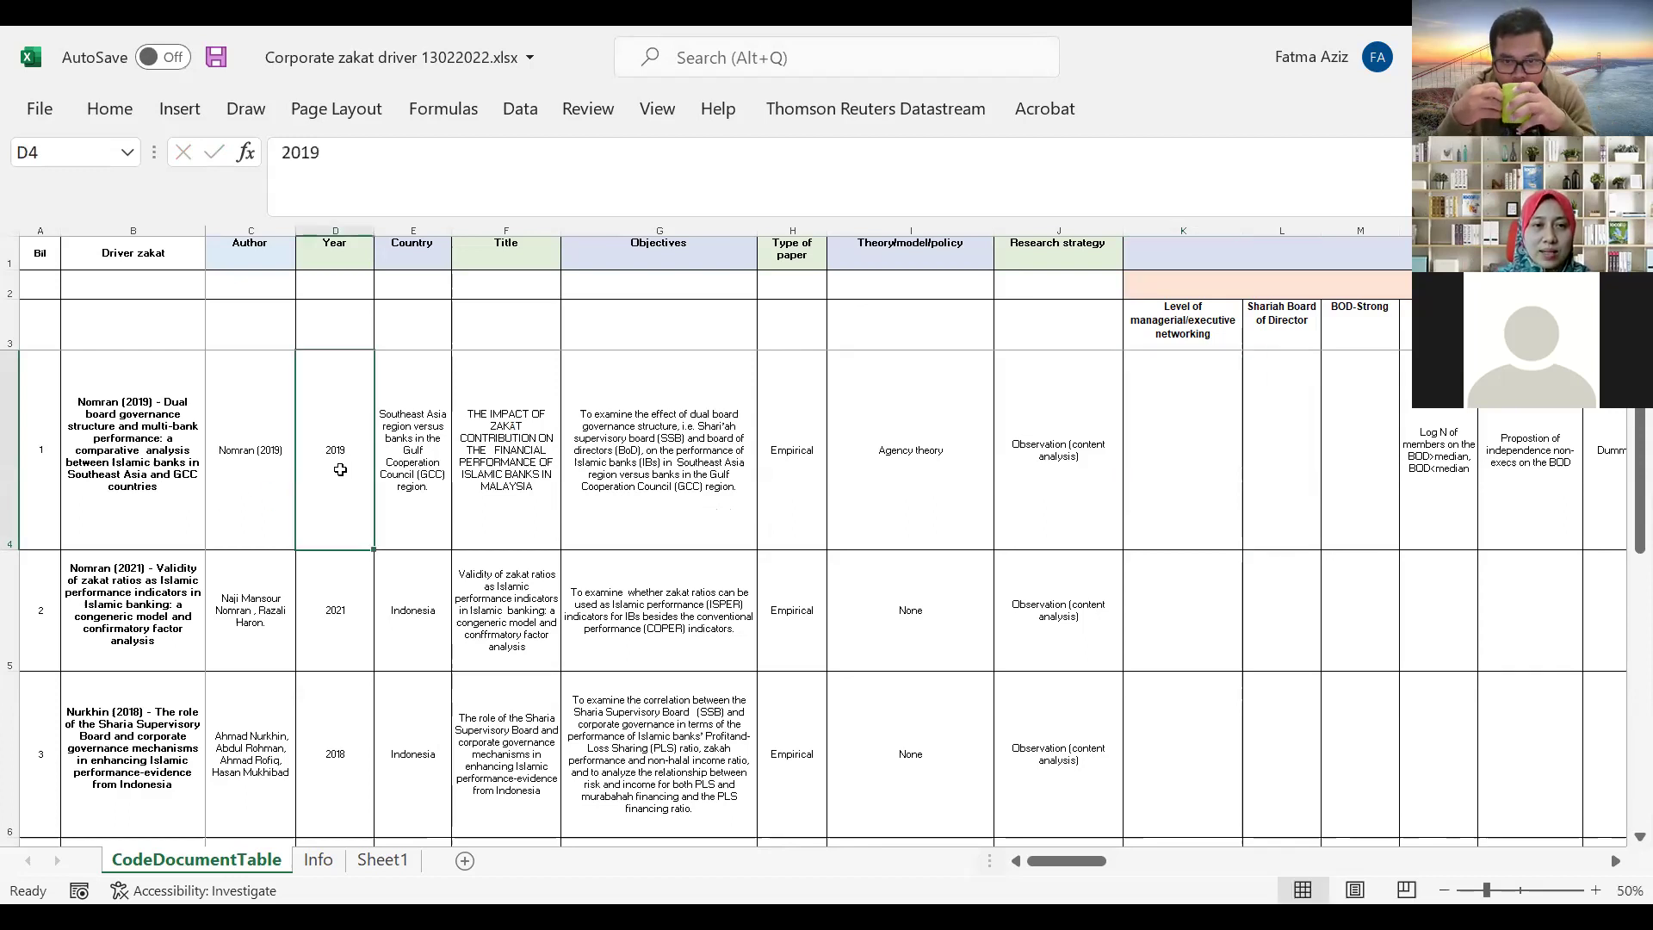
pyautogui.scroll(-2, 432, 582)
pyautogui.click(331, 654)
pyautogui.click(358, 785)
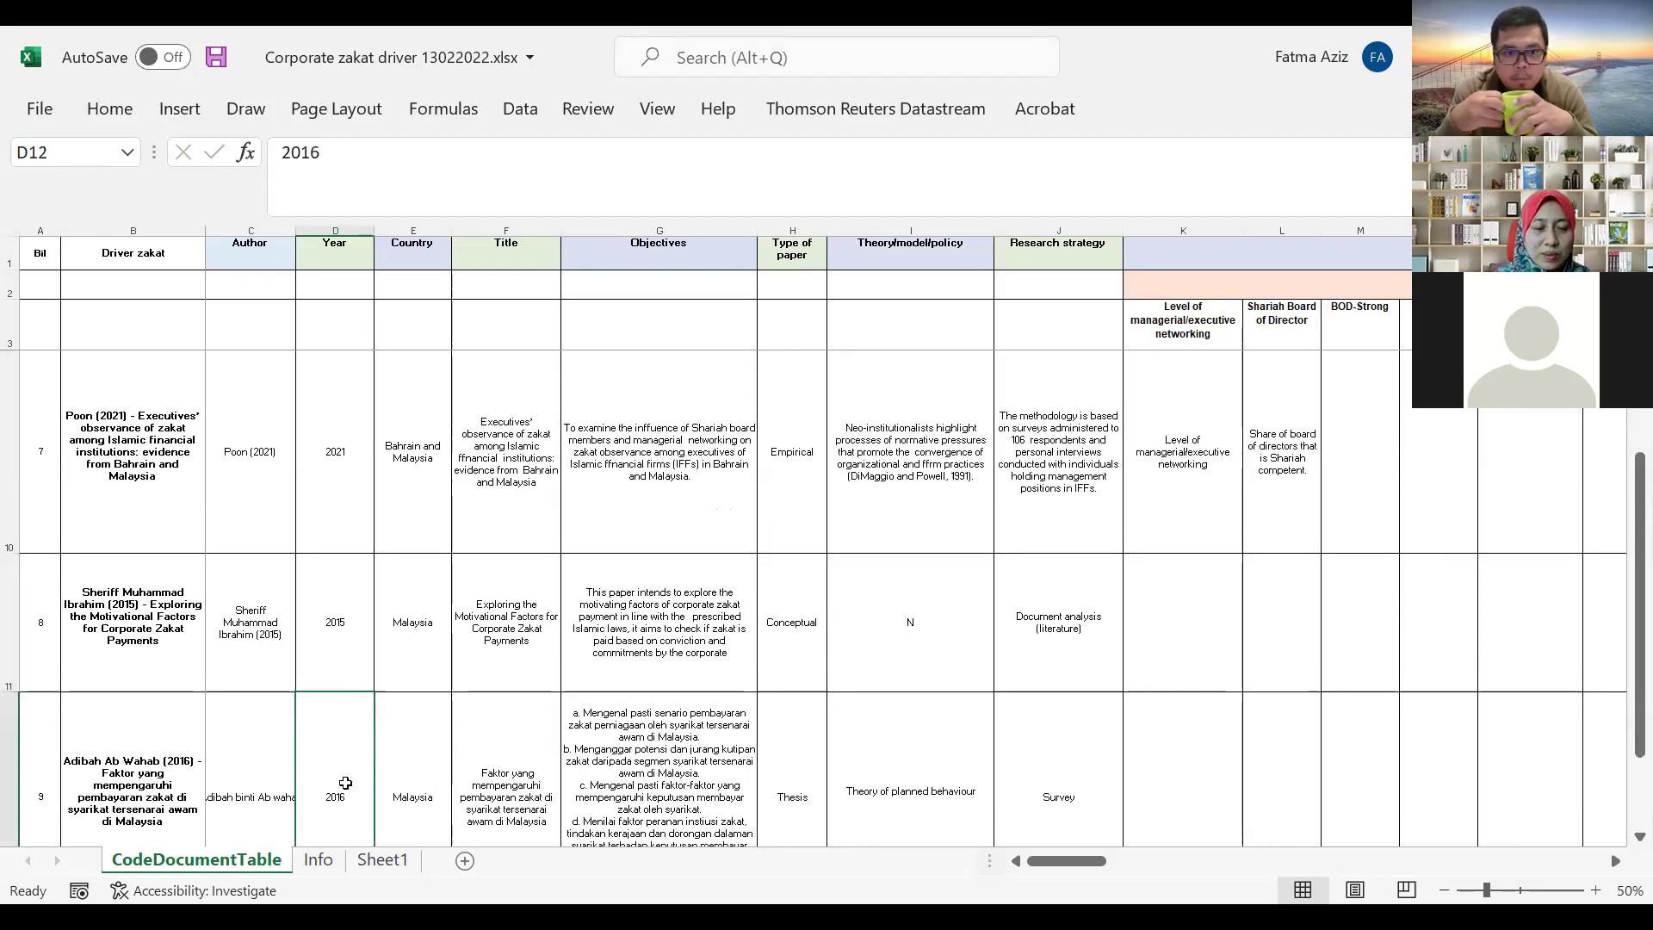
pyautogui.scroll(-1, 341, 777)
pyautogui.scroll(1, 334, 768)
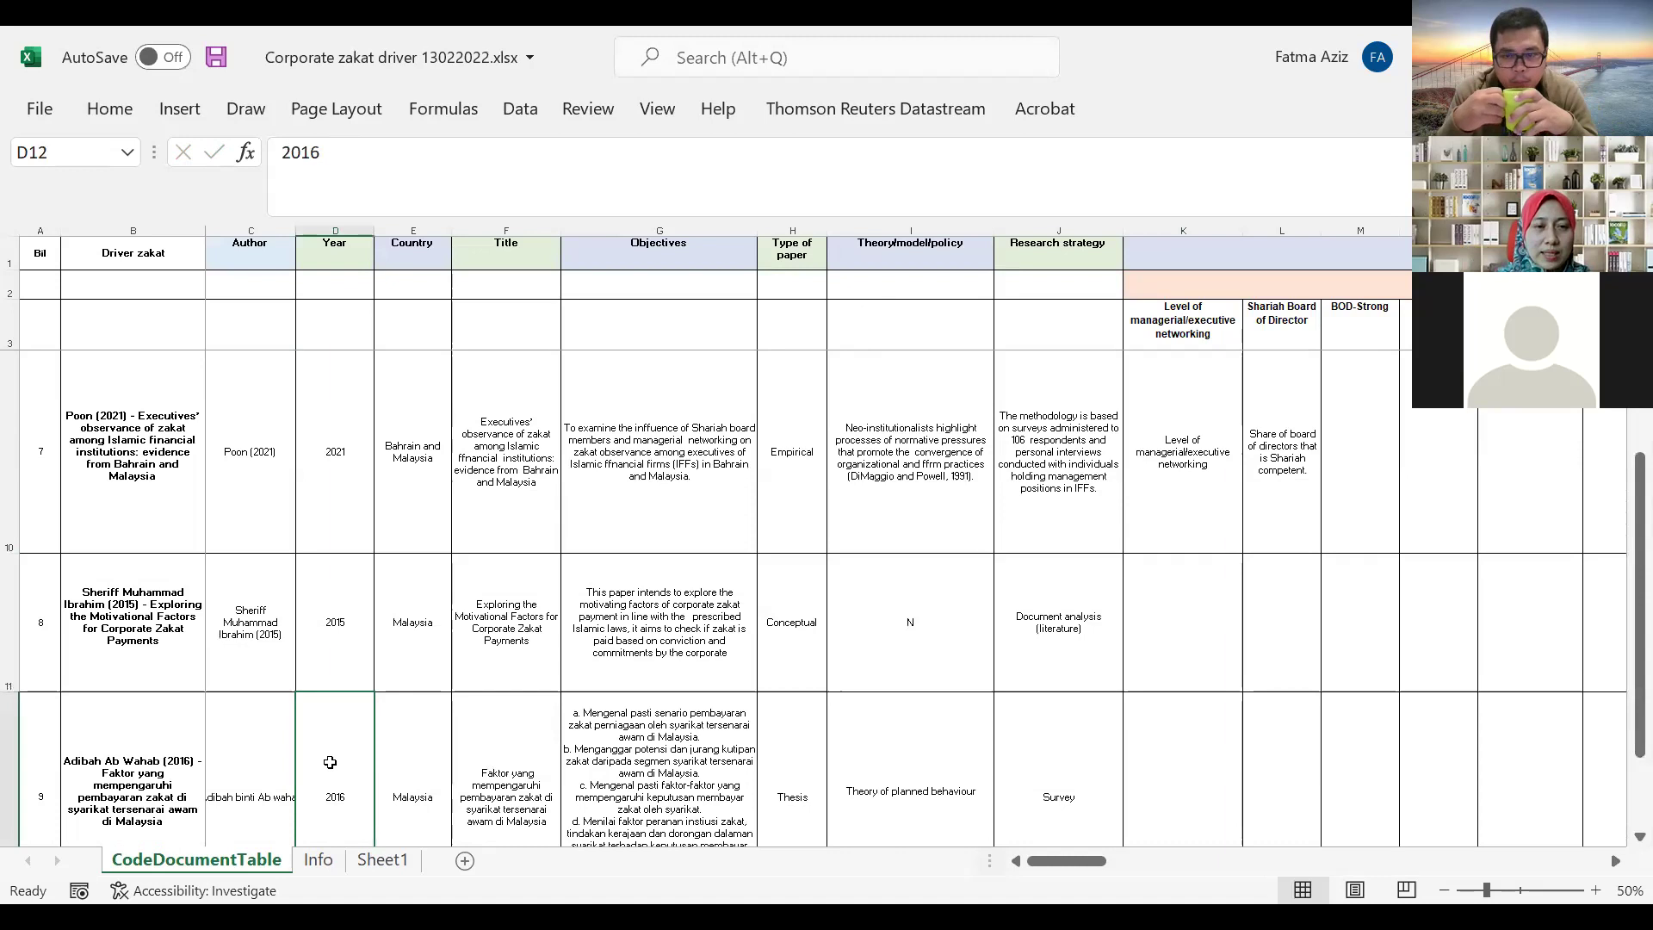
pyautogui.click(195, 743)
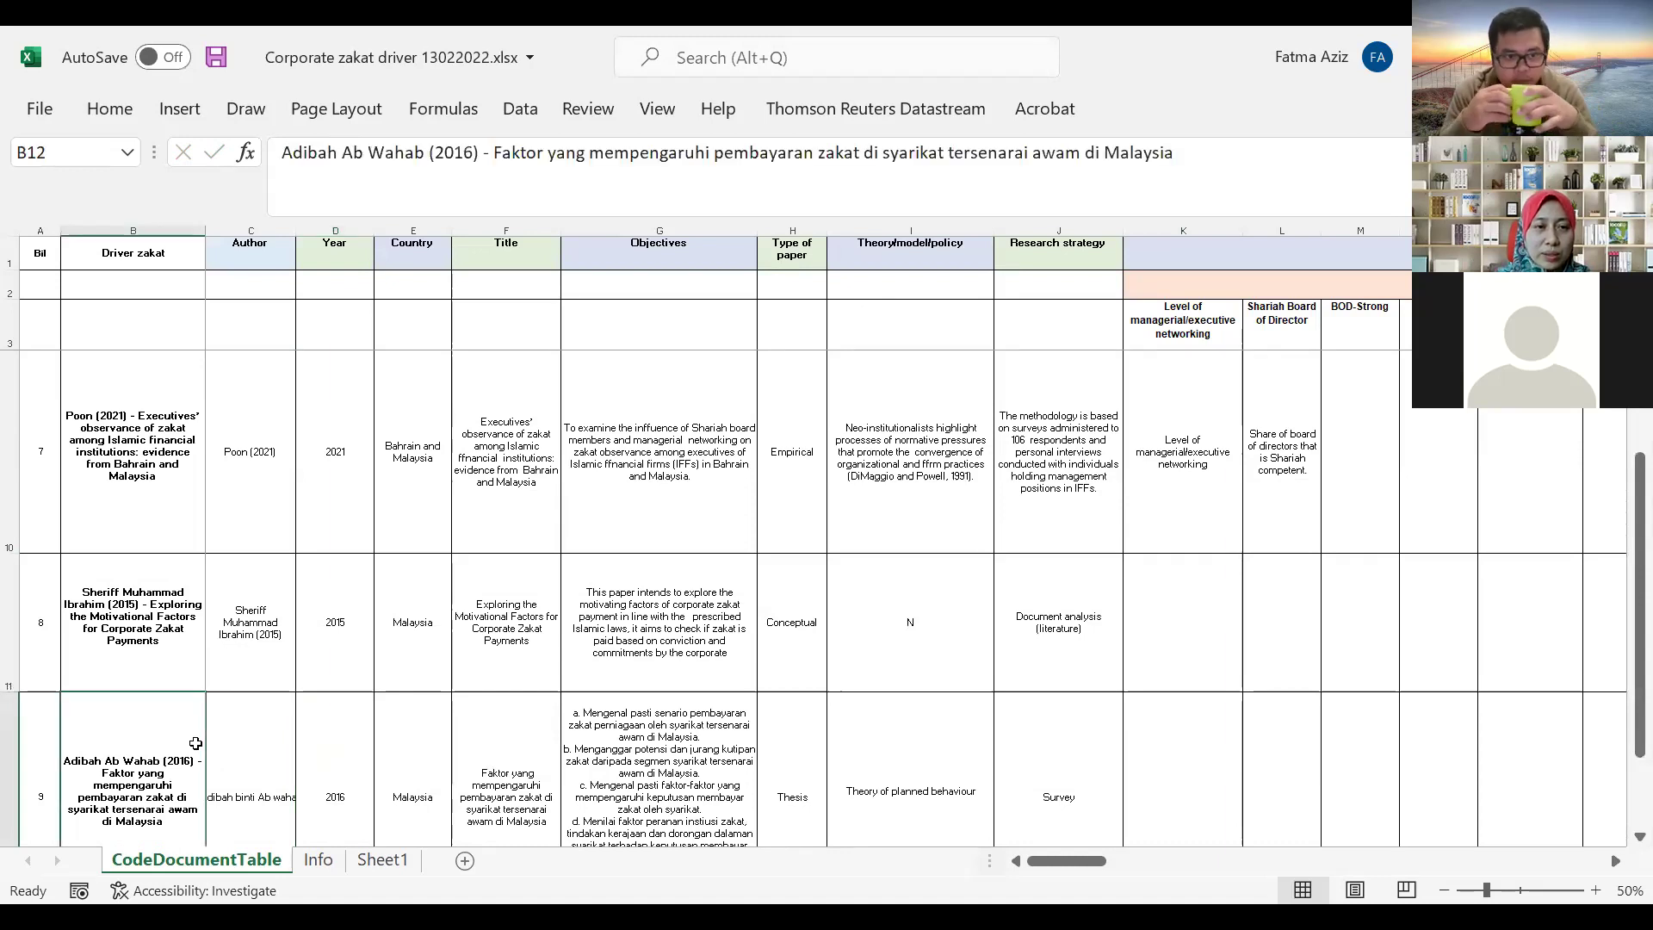
pyautogui.scroll(2, 152, 612)
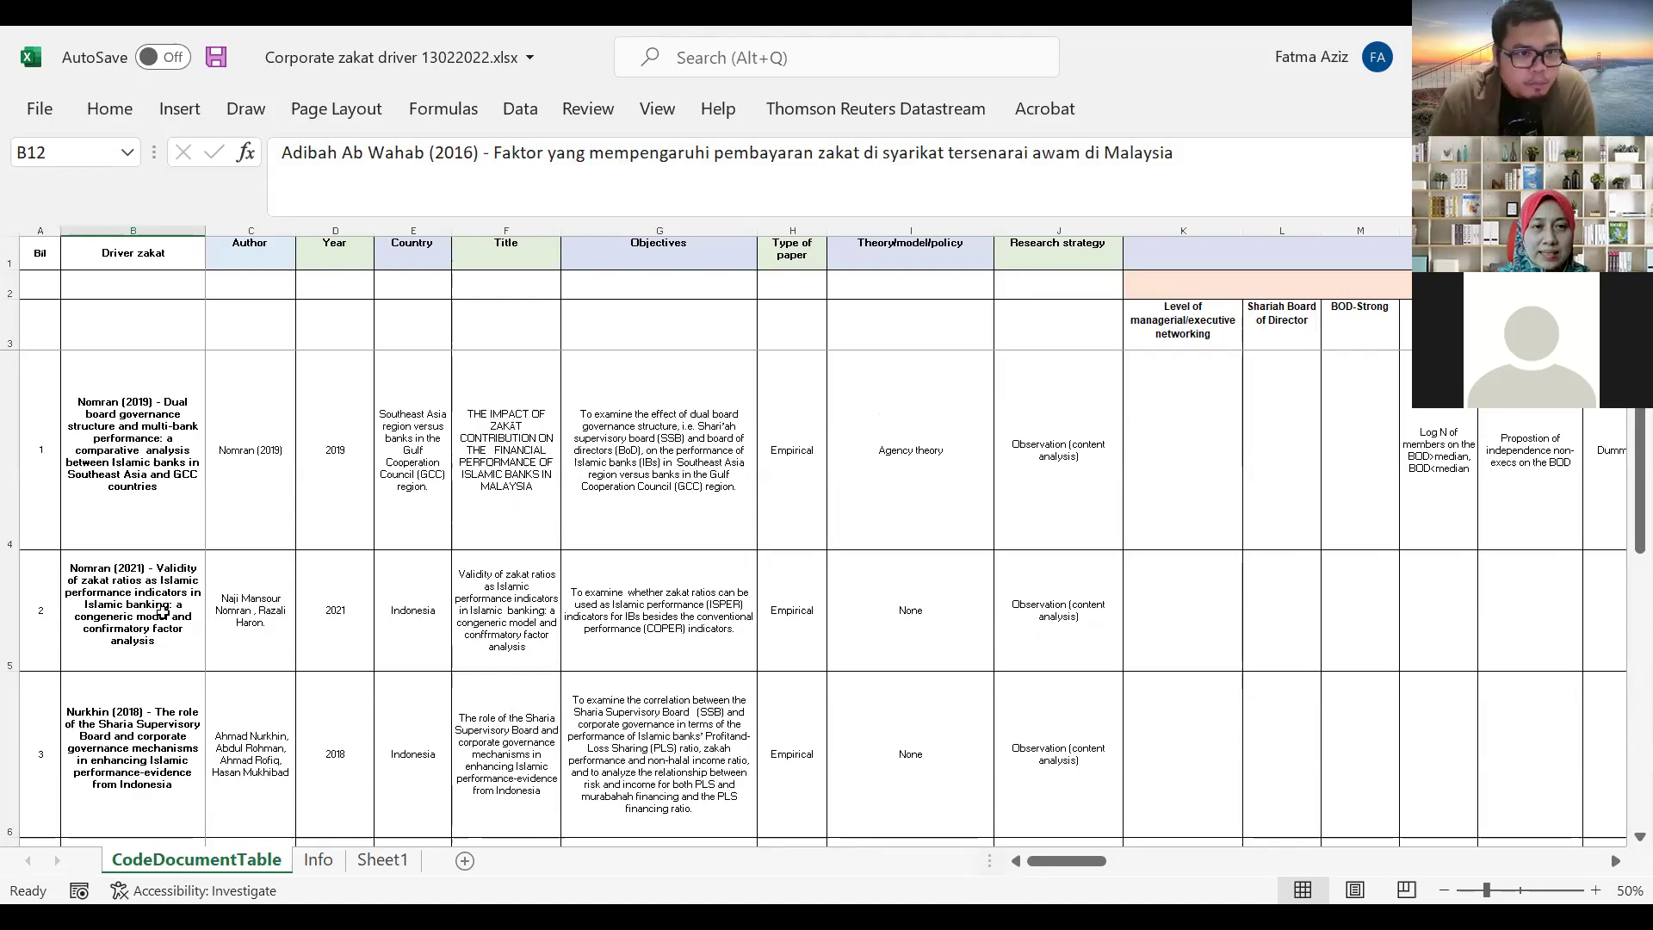
# Compare the Driver zakat entries of the first three papers in the table.
pyautogui.click(153, 501)
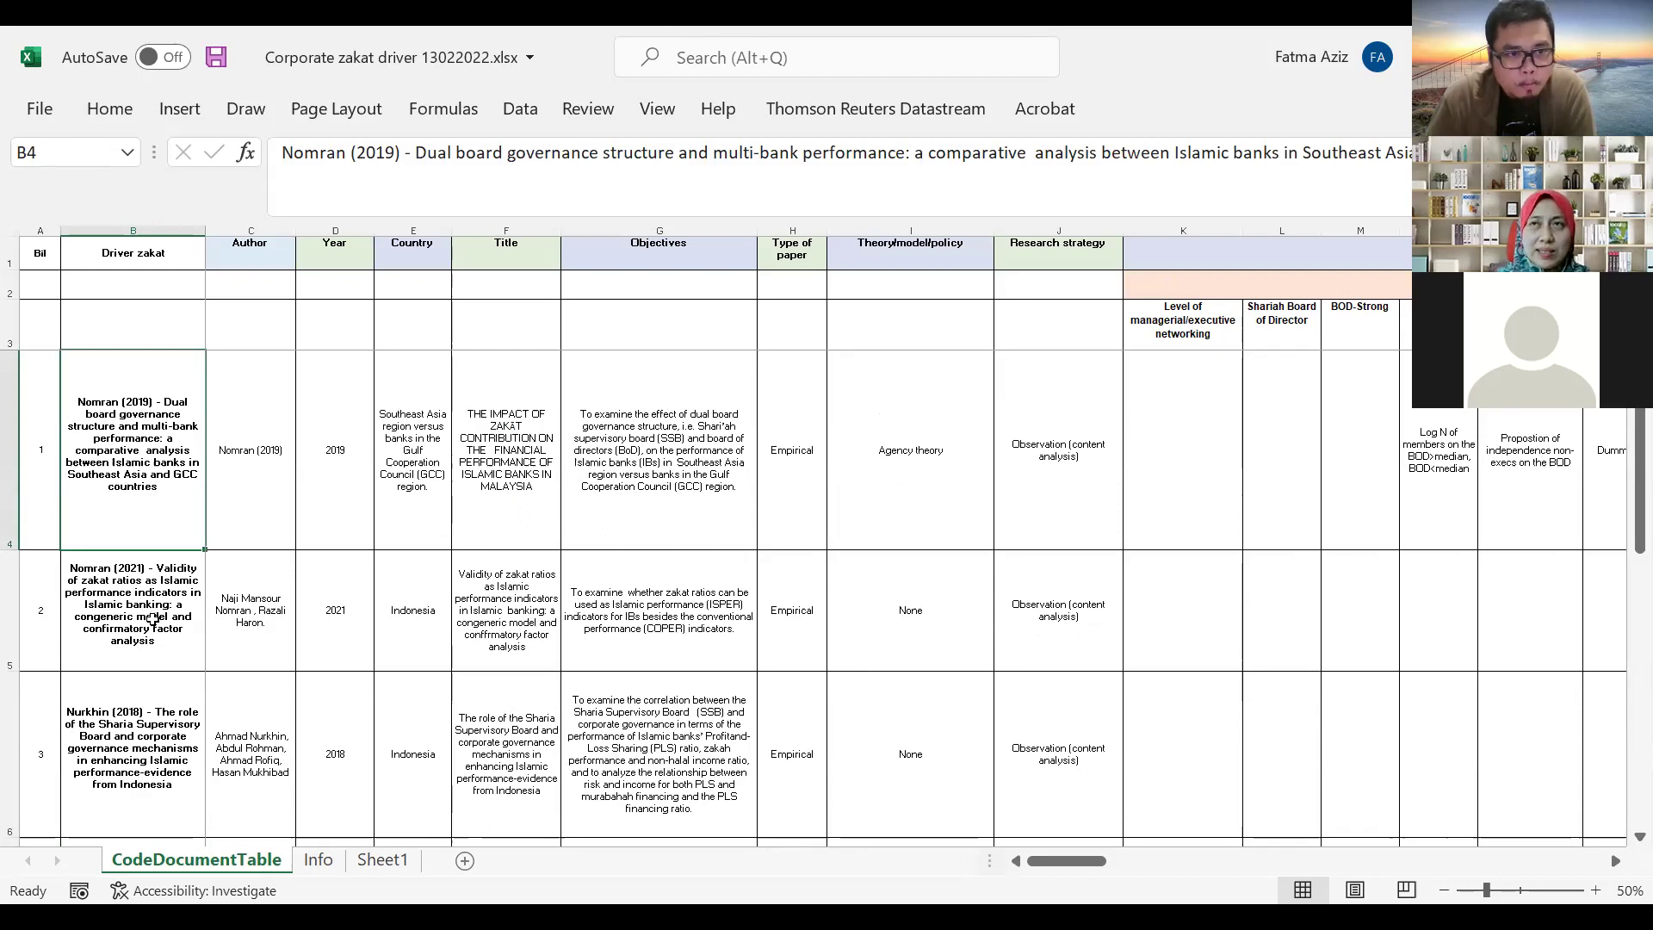
pyautogui.click(152, 619)
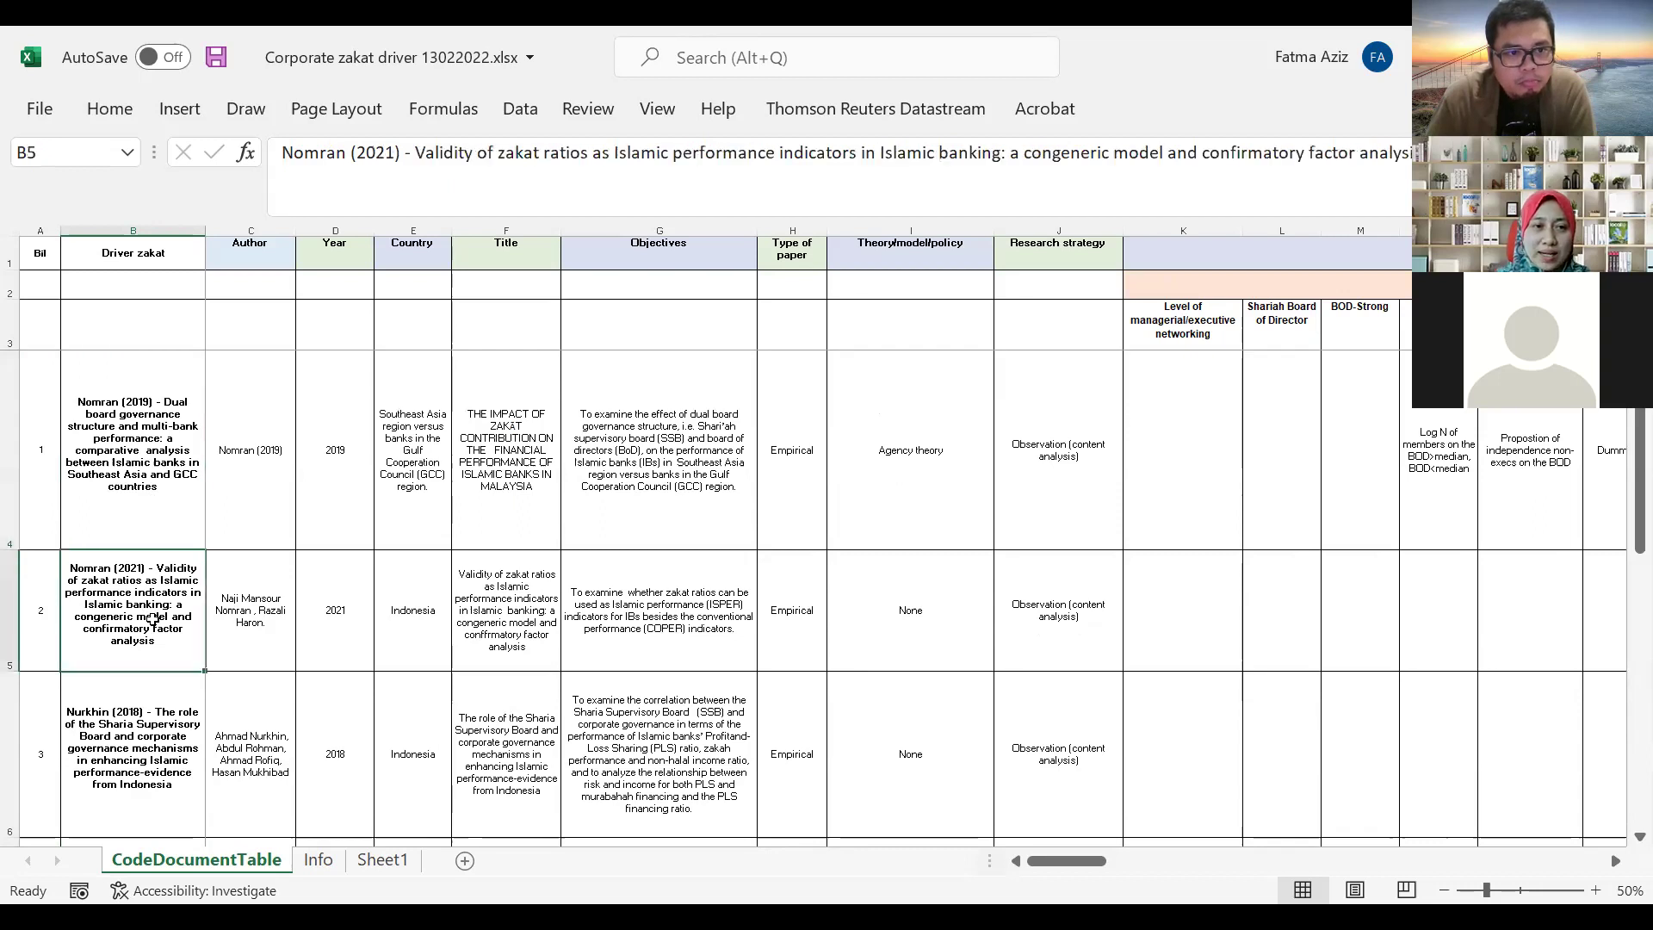
pyautogui.click(151, 495)
pyautogui.click(183, 592)
pyautogui.click(96, 397)
pyautogui.click(156, 572)
pyautogui.click(144, 478)
pyautogui.click(160, 640)
pyautogui.click(140, 532)
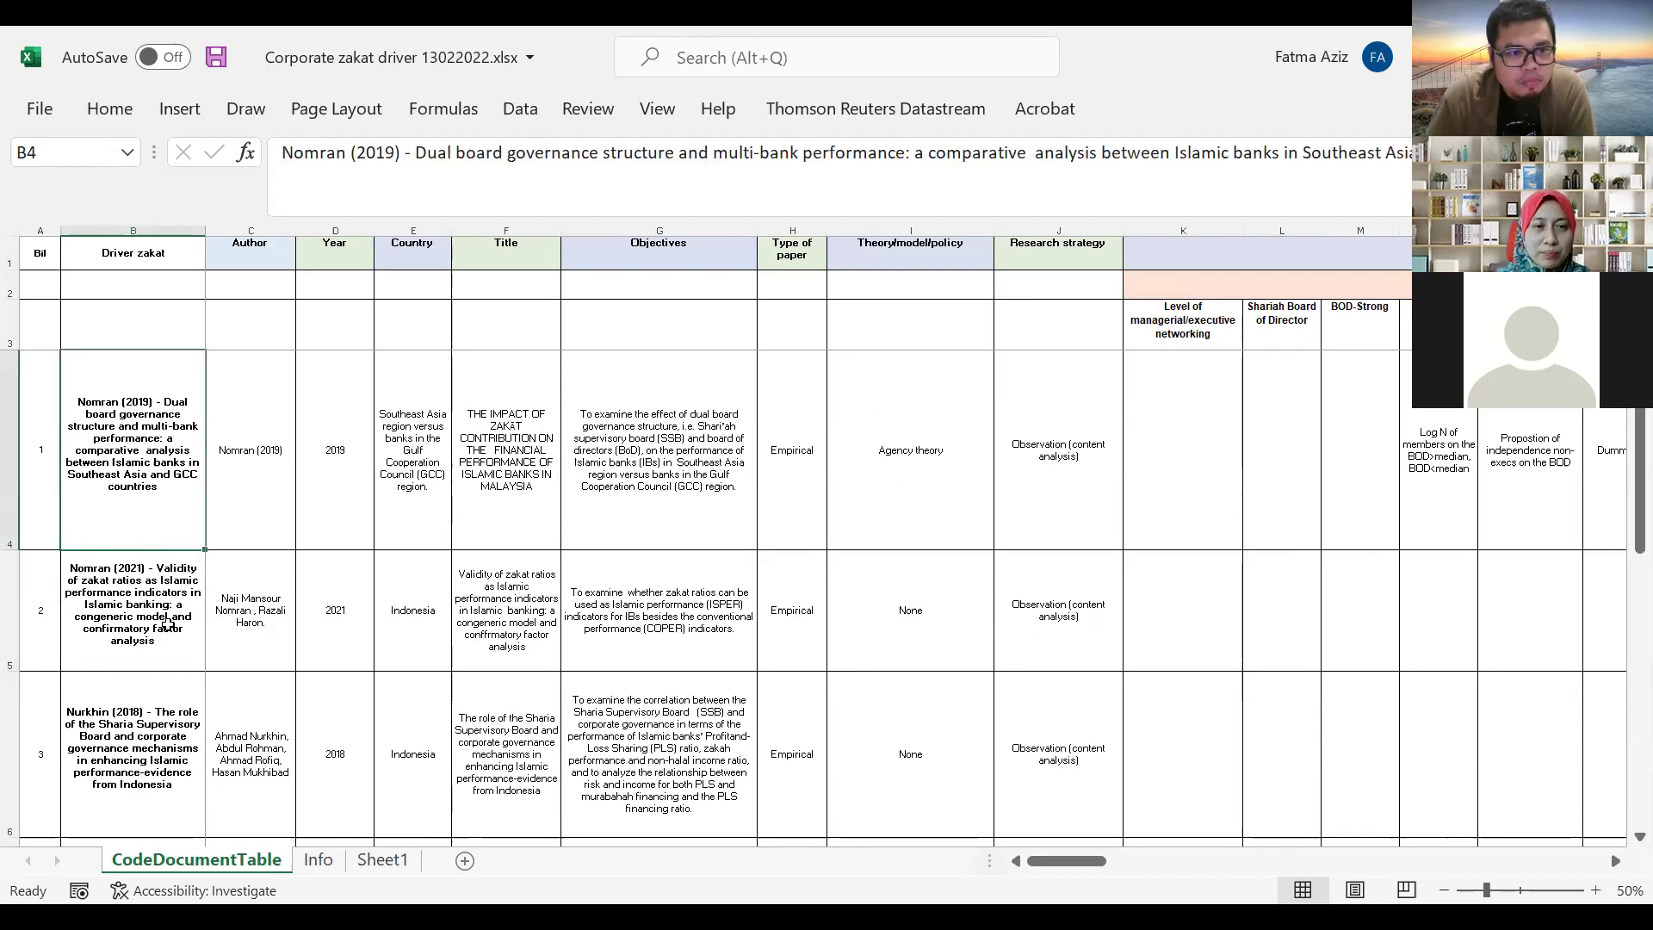
pyautogui.click(168, 662)
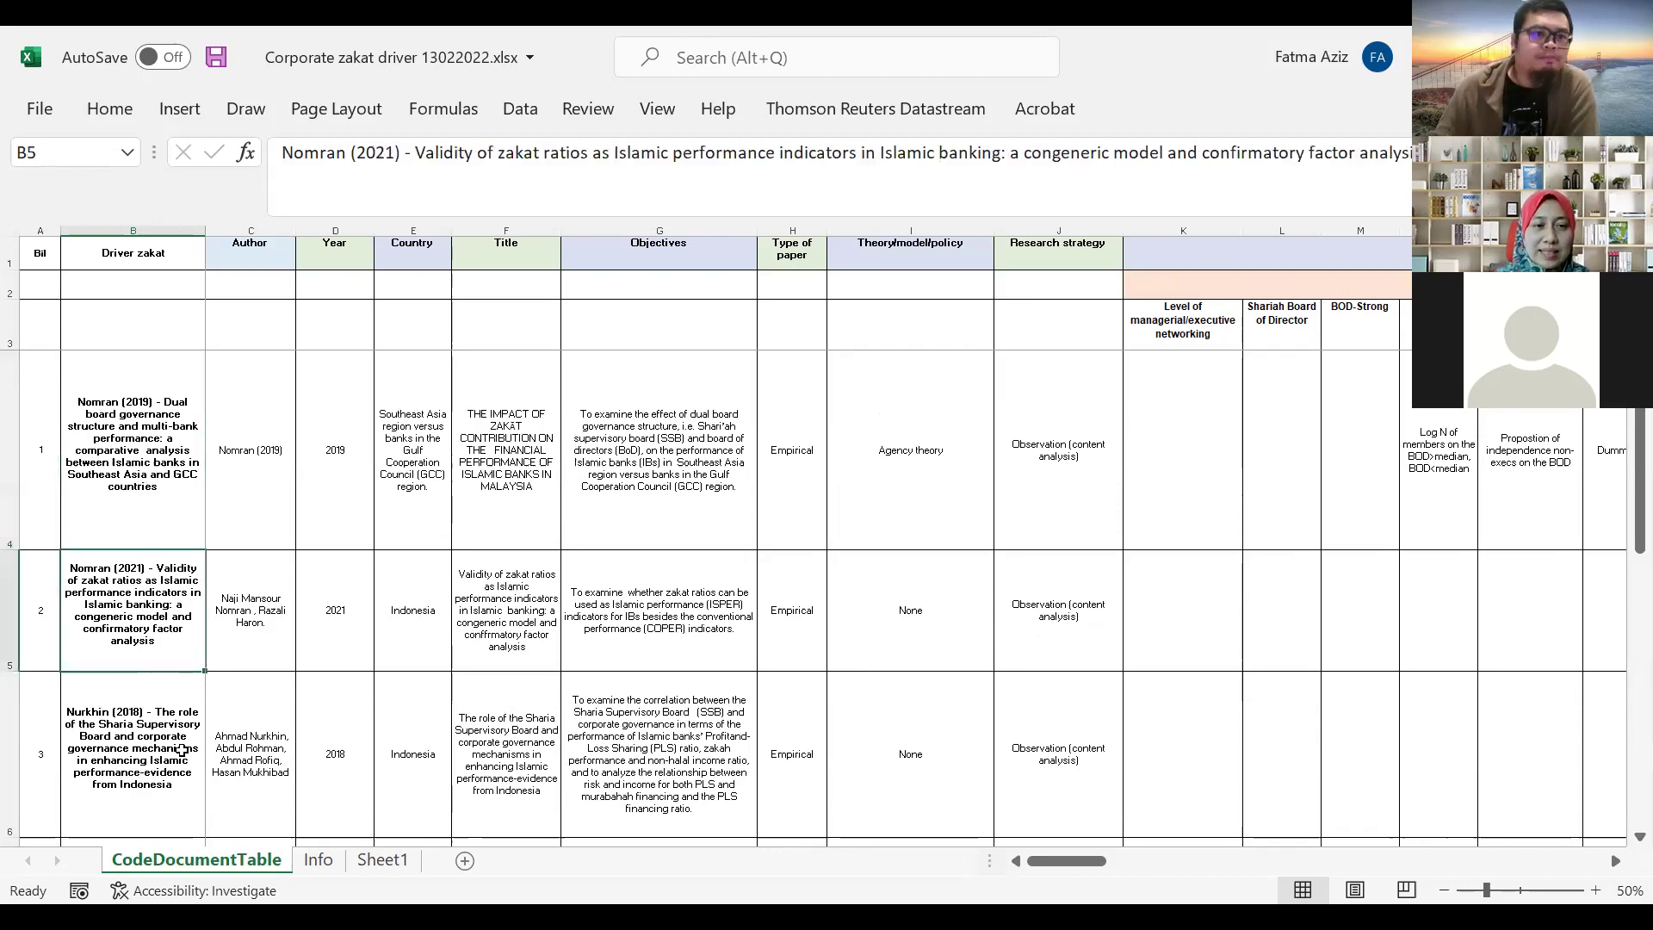
pyautogui.click(163, 689)
pyautogui.click(118, 508)
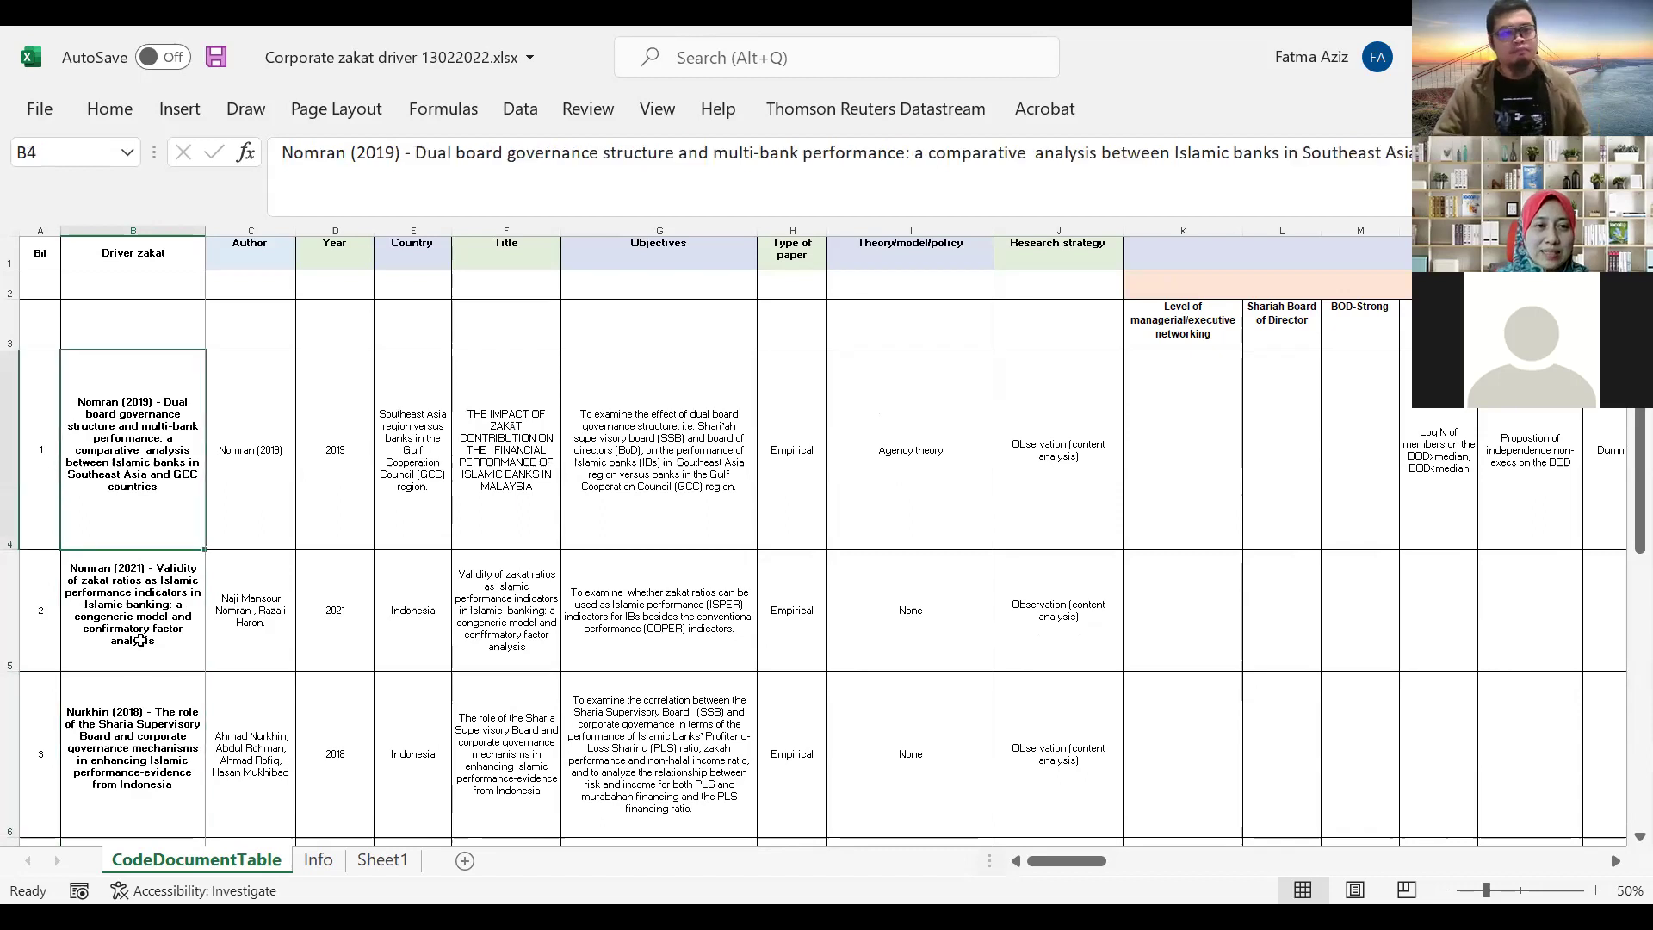
pyautogui.click(184, 730)
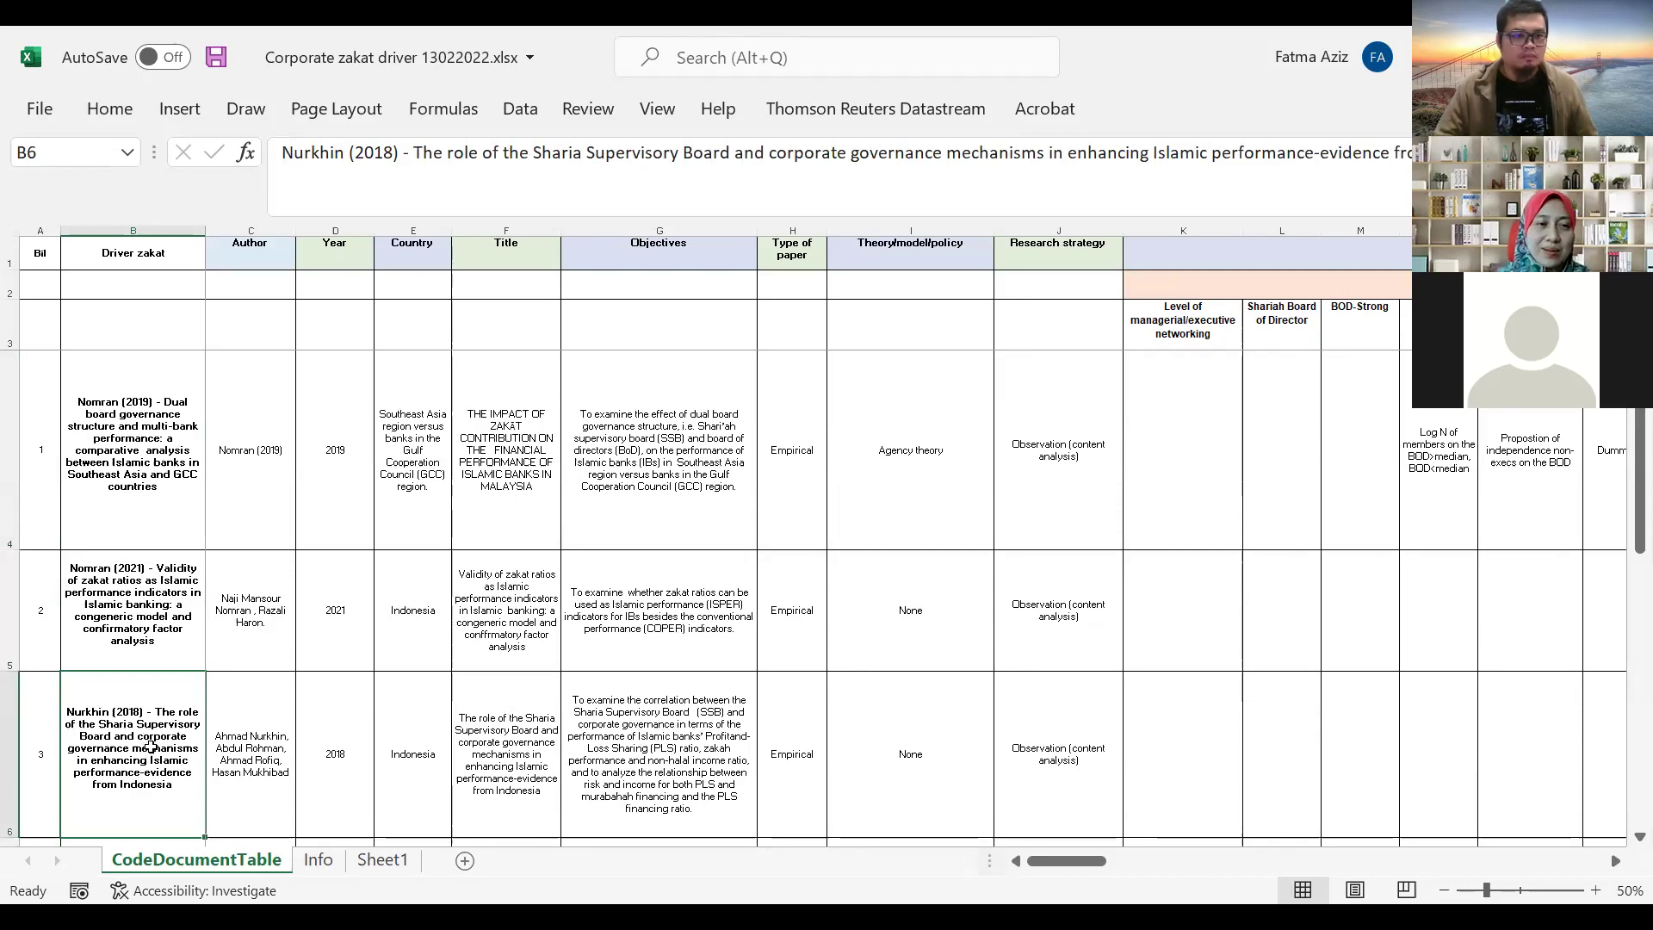
# Examine the source, theory and objectives entries of the papers through the end of the table.
pyautogui.press('Down')
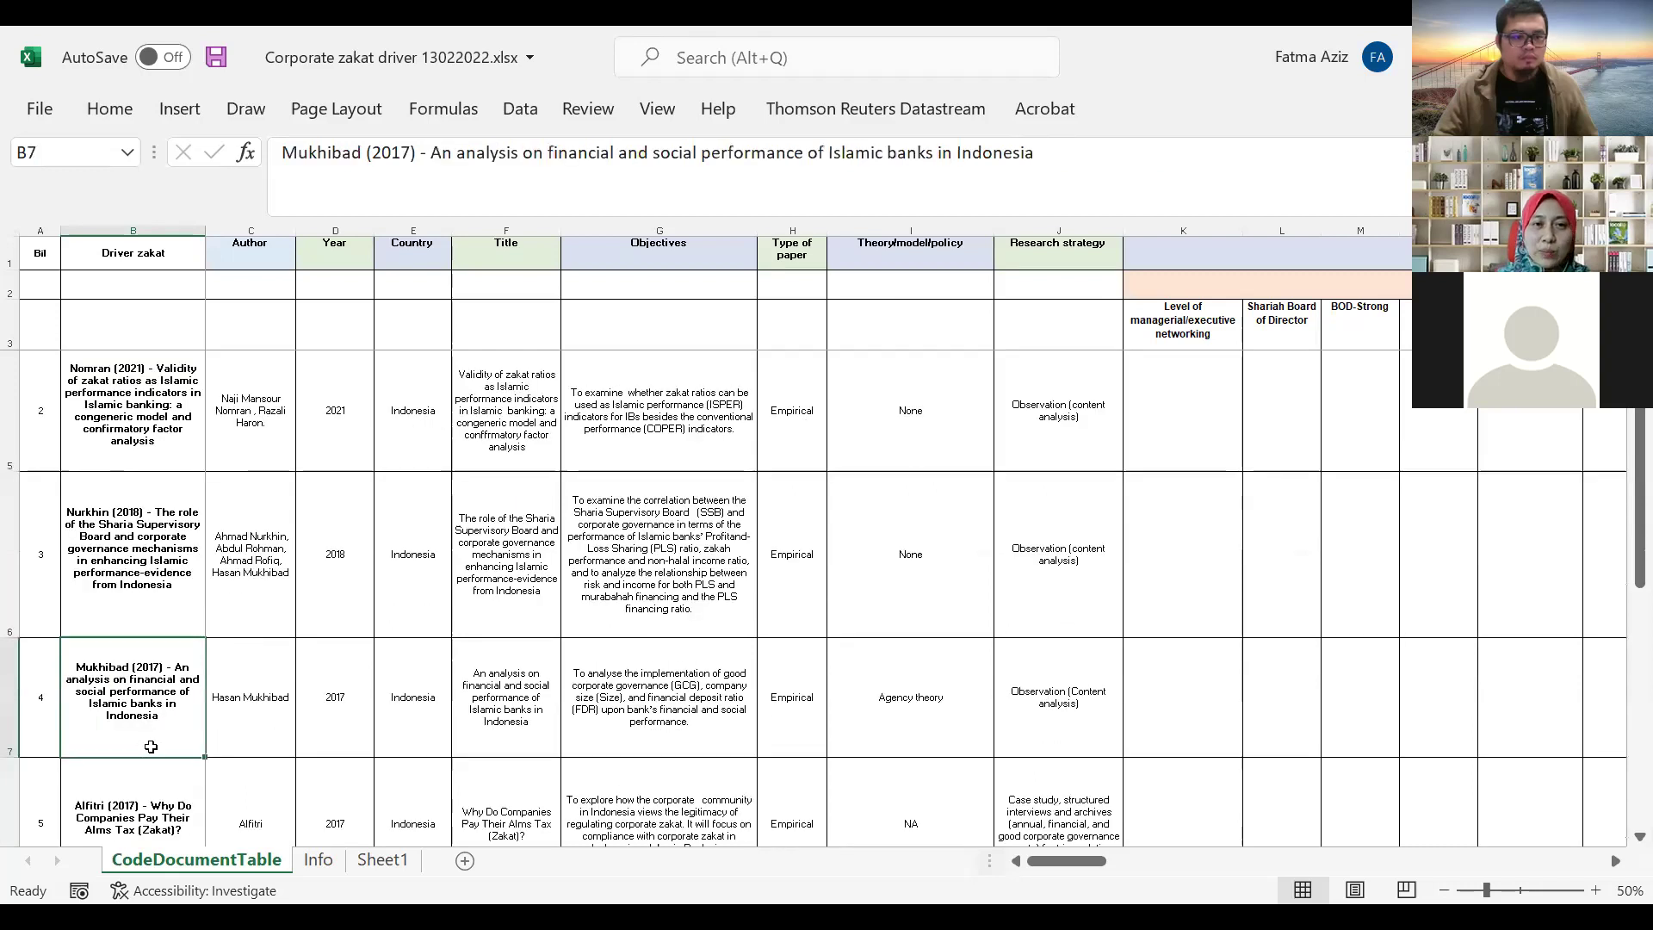
pyautogui.click(130, 804)
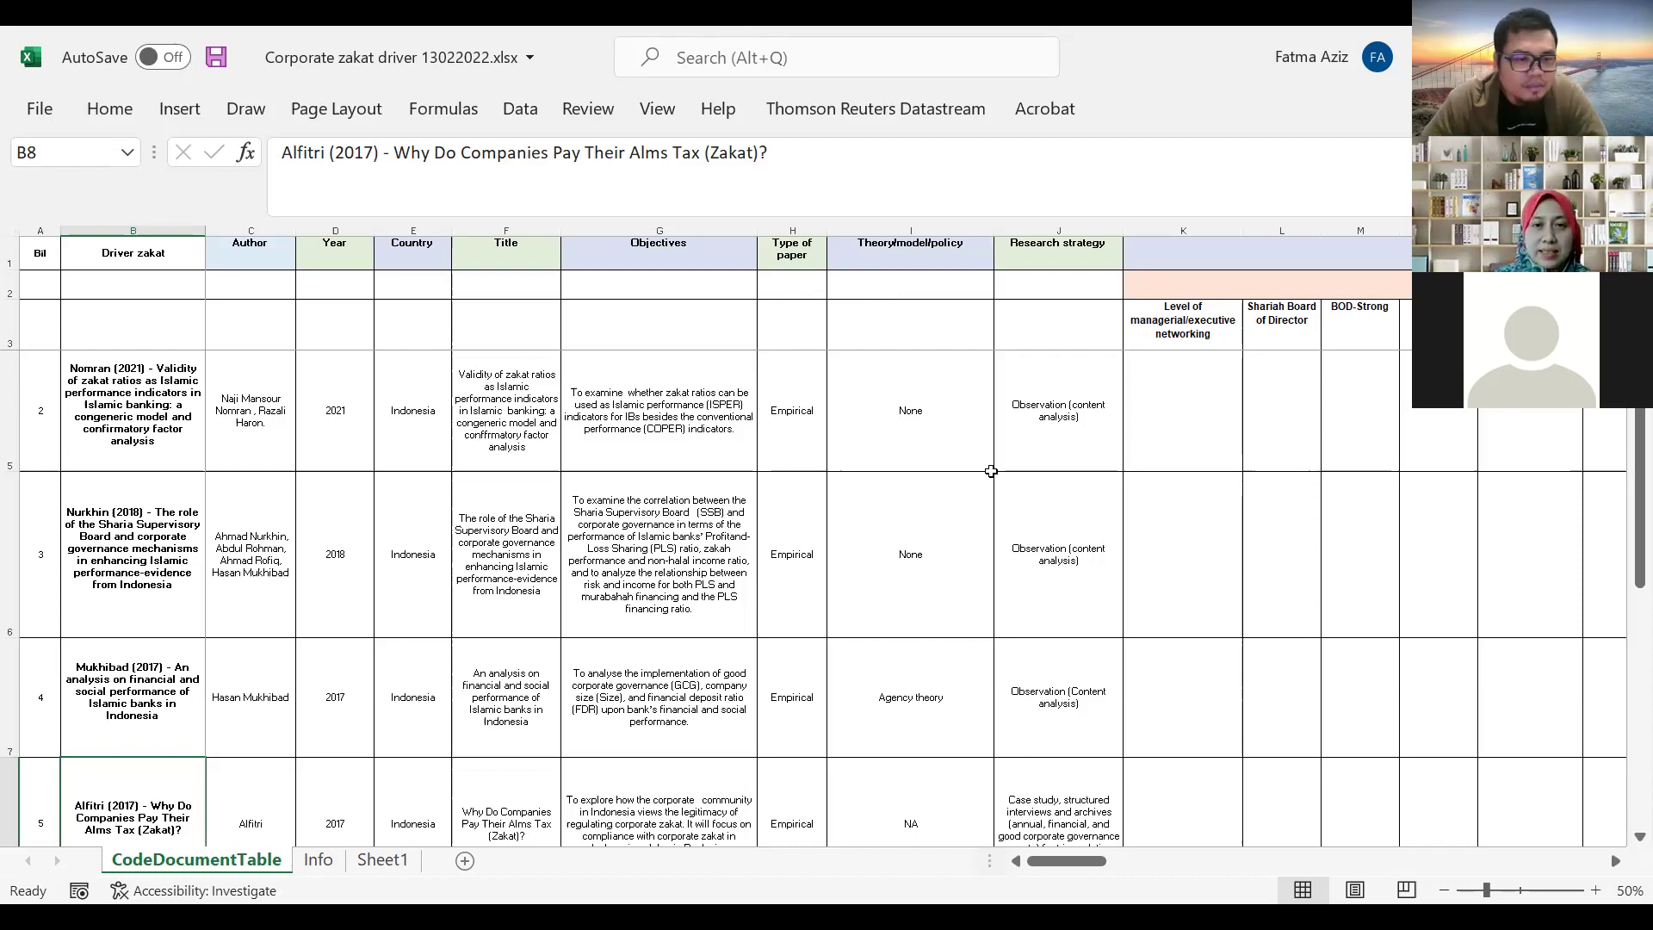
pyautogui.click(925, 451)
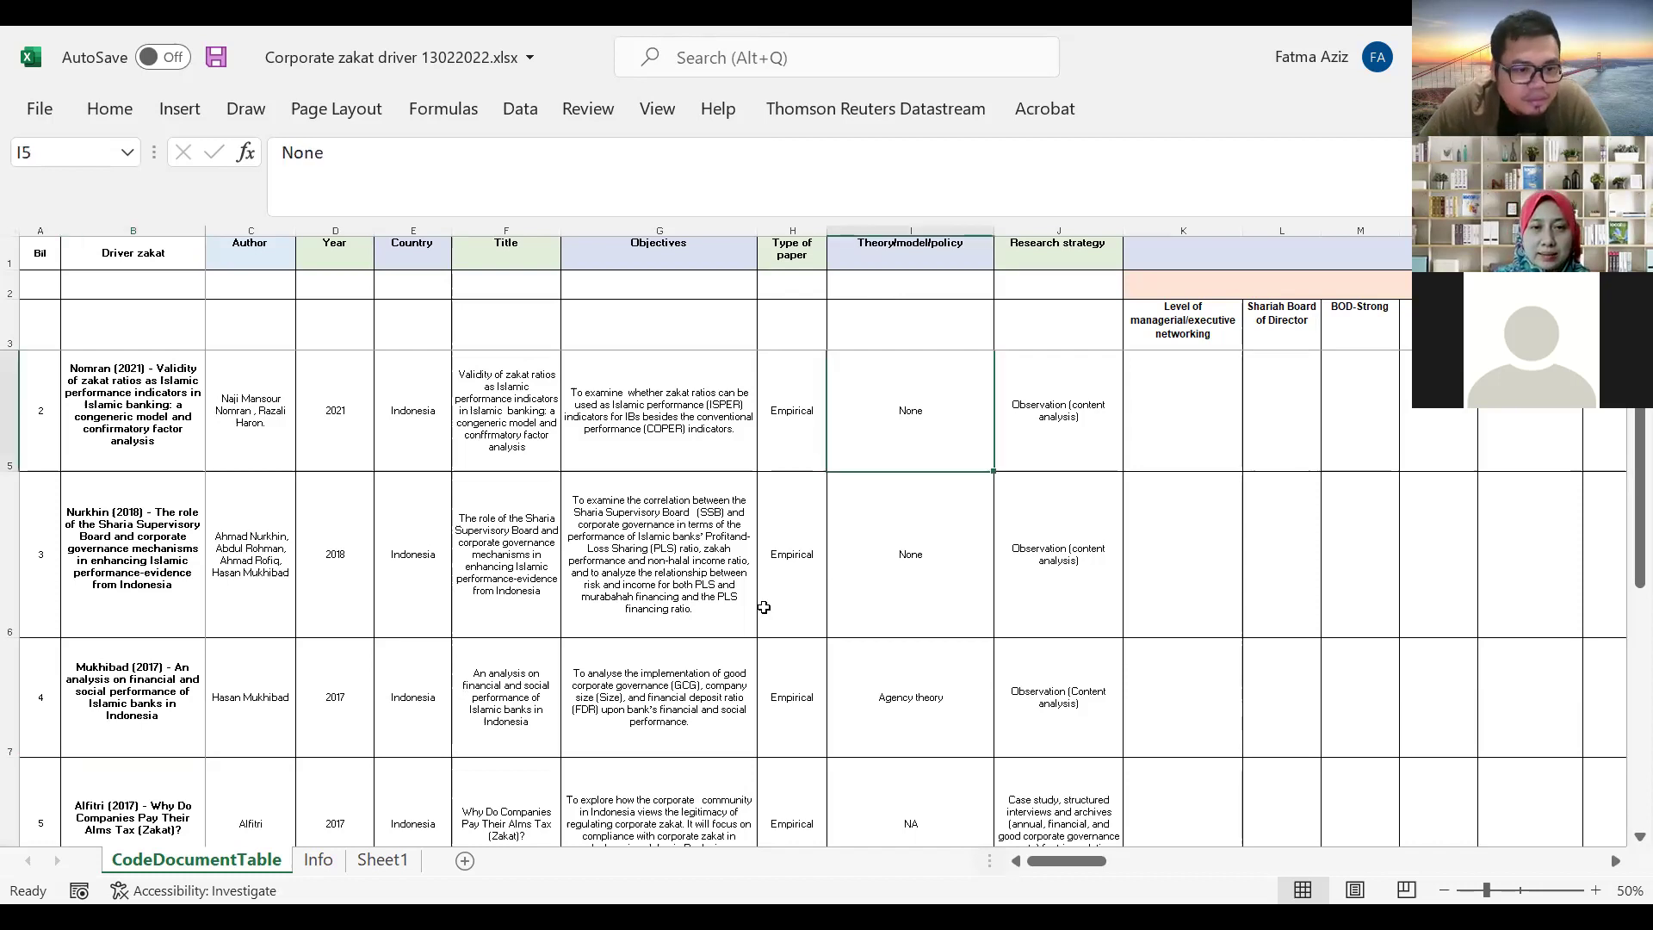
pyautogui.click(853, 628)
pyautogui.scroll(-1, 731, 676)
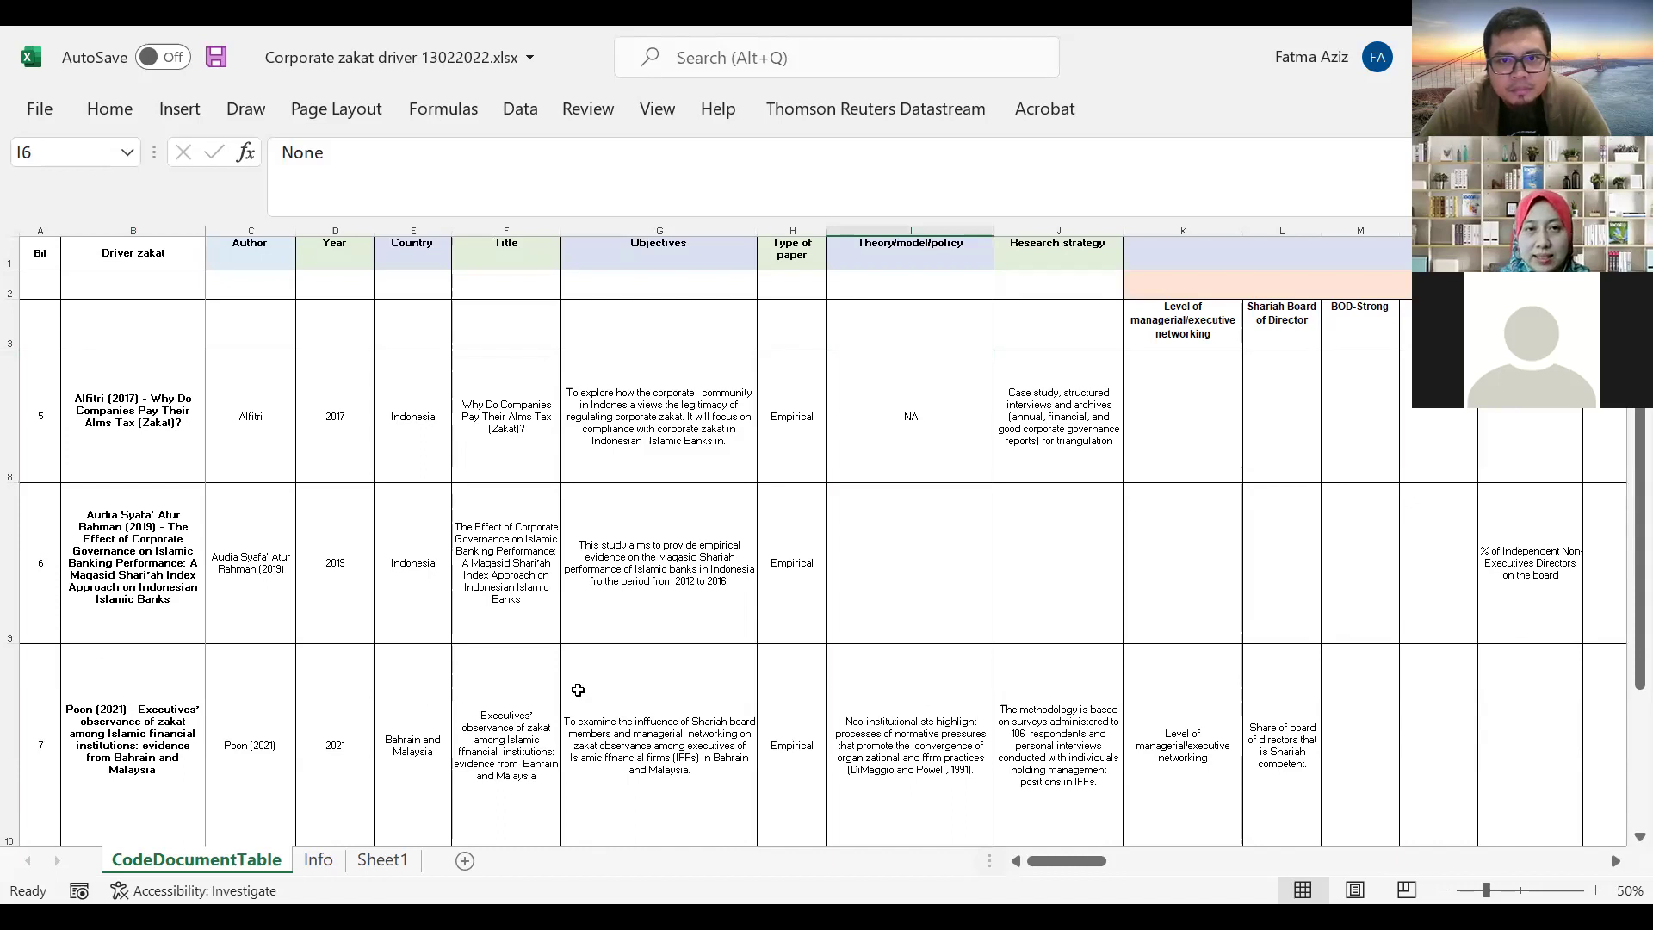
pyautogui.click(607, 772)
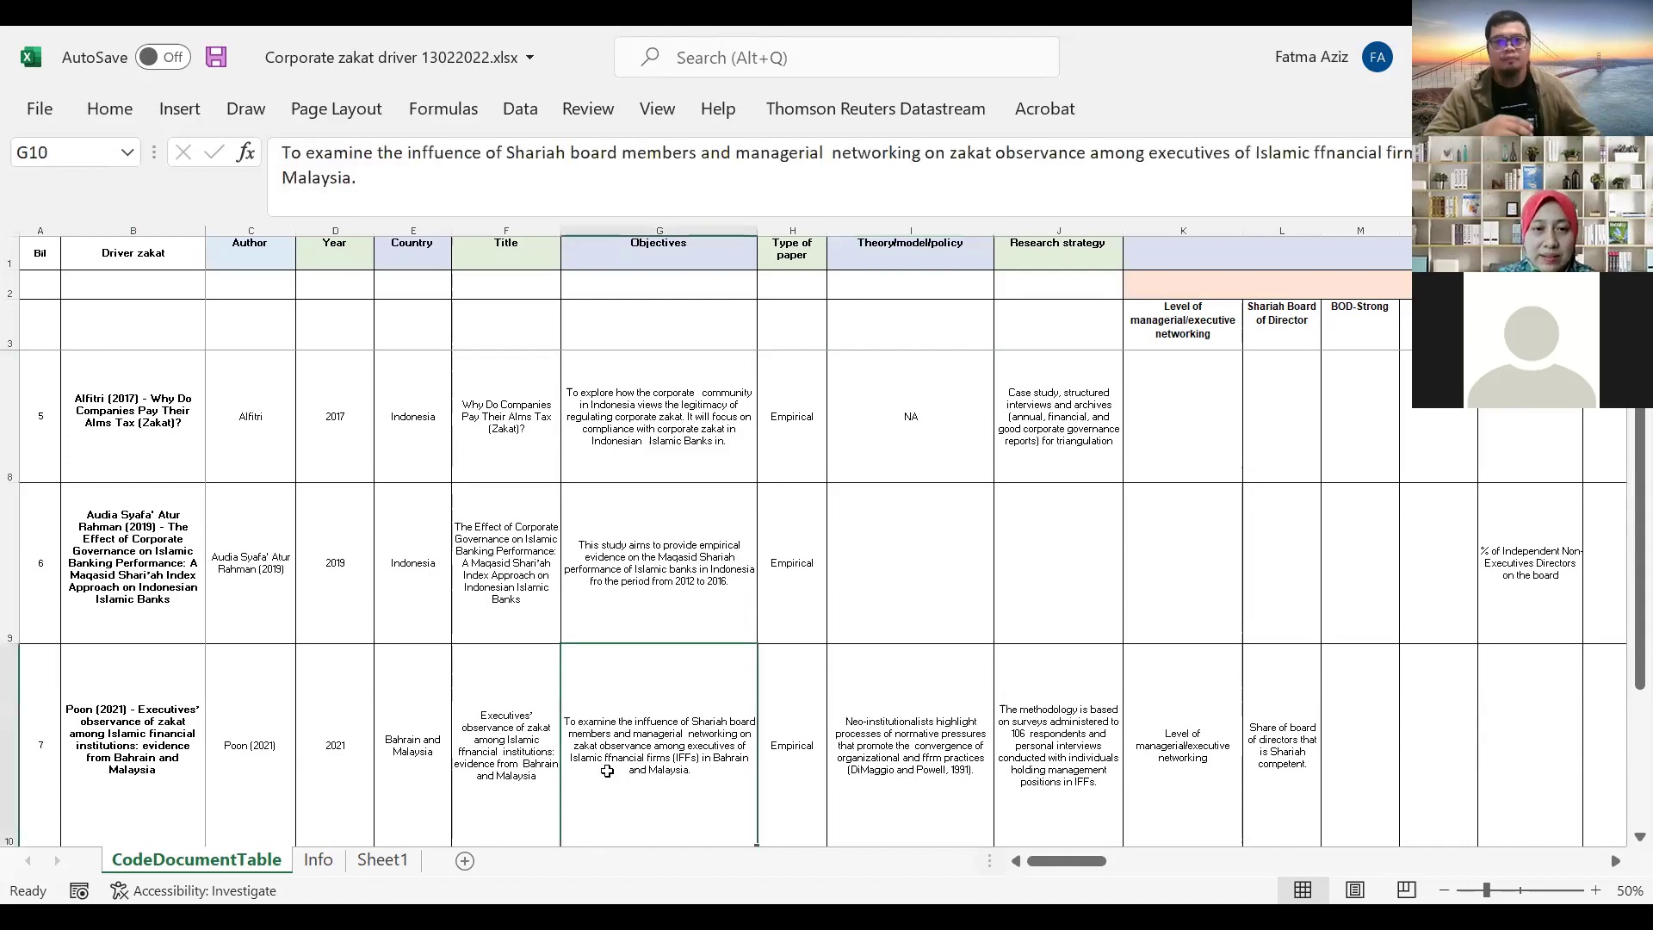
pyautogui.scroll(-1, 607, 772)
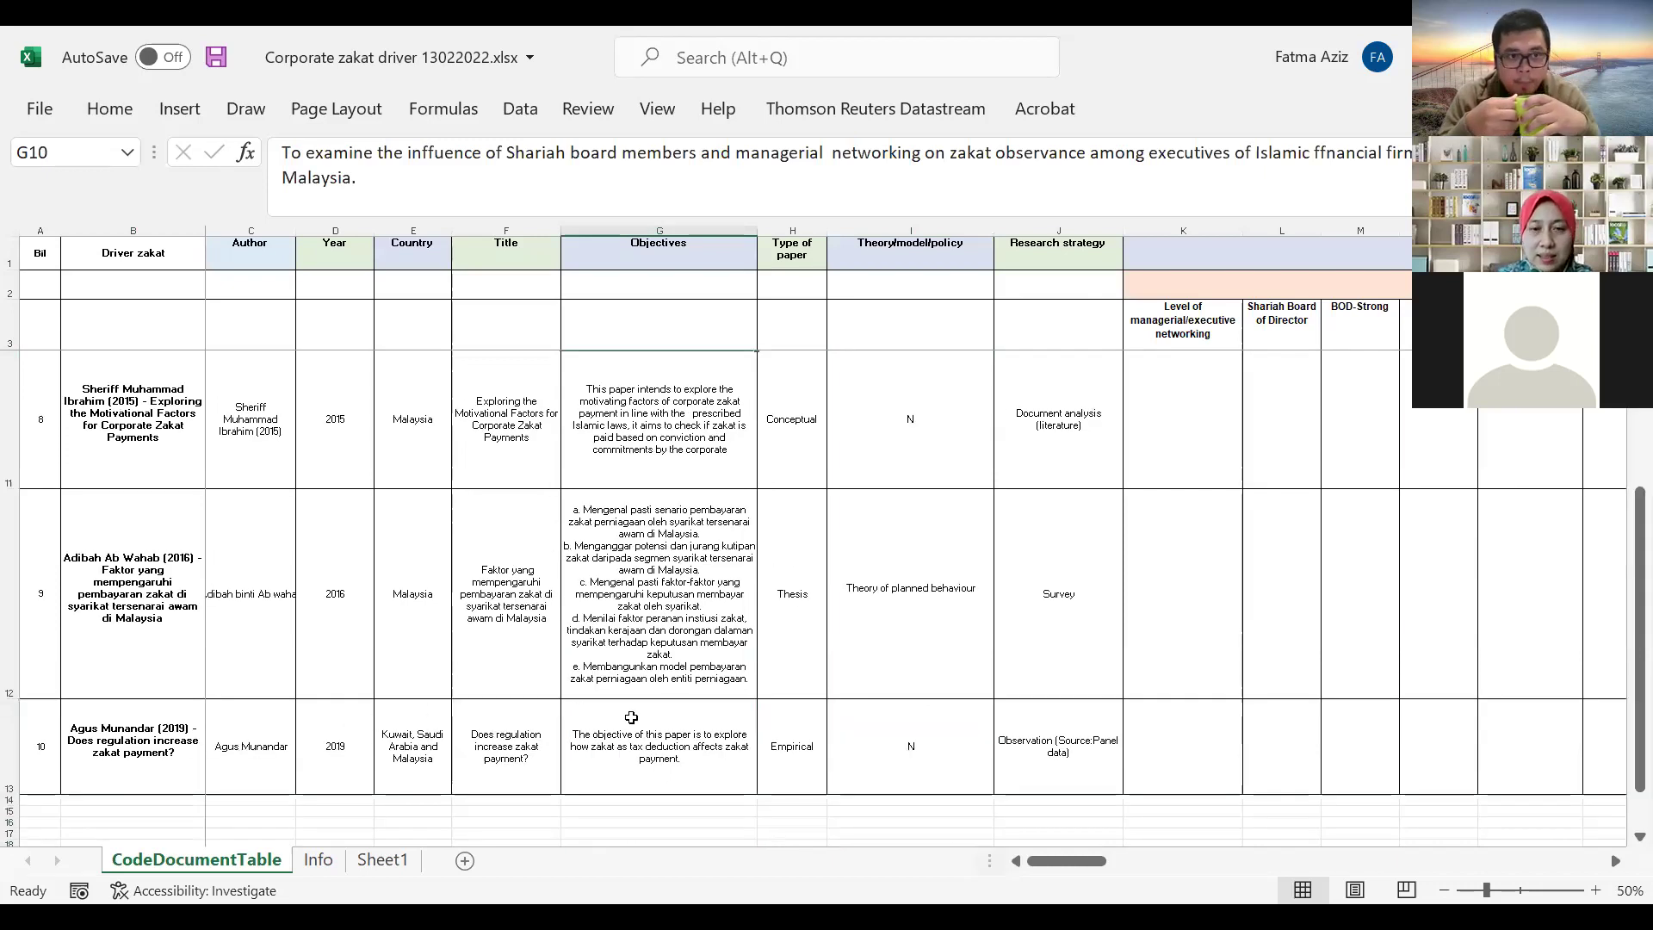
pyautogui.scroll(2, 631, 717)
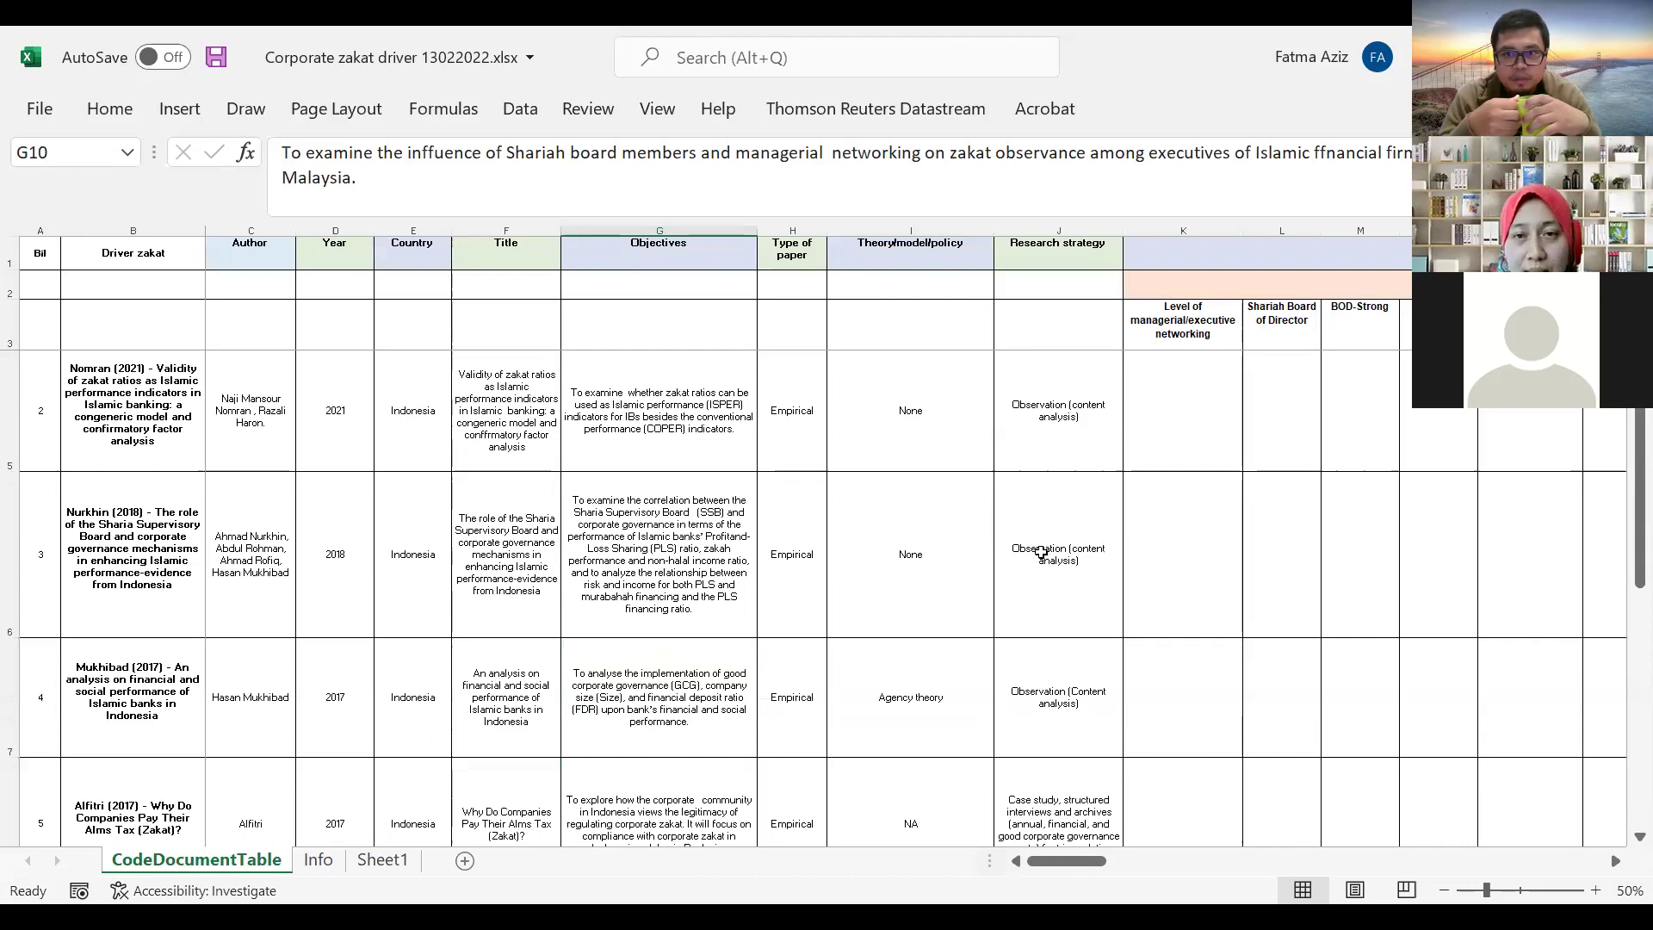
# Inspect paper 2's row from its research strategy across all driver and dependent variable columns to its Sample entry.
pyautogui.click(1041, 430)
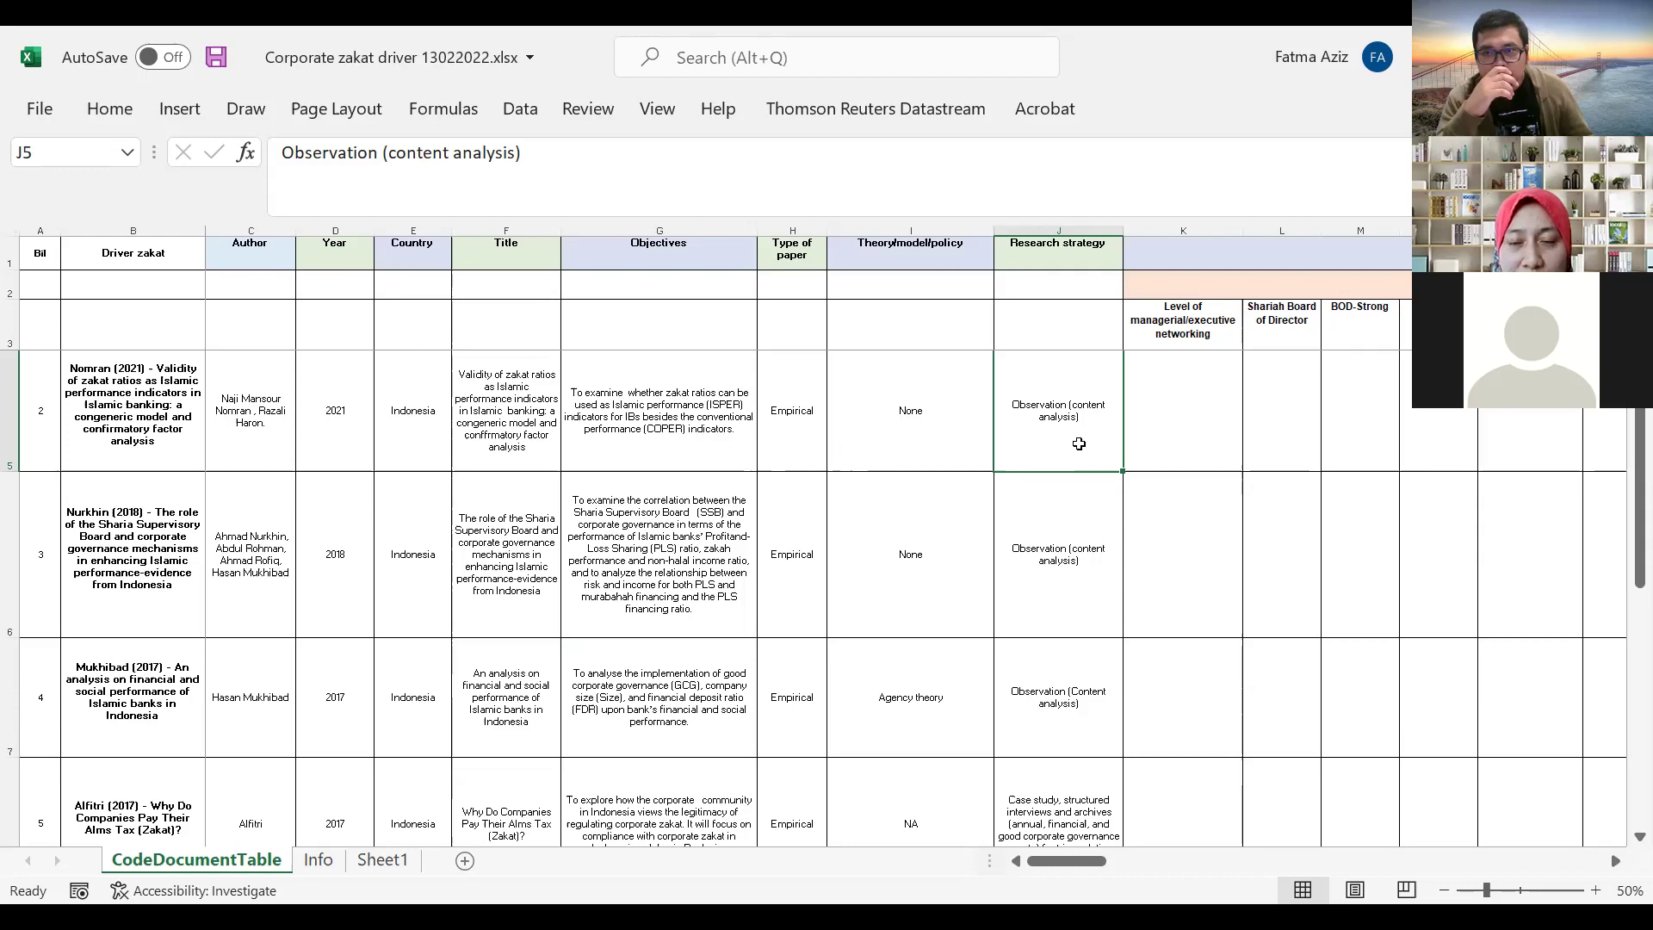
pyautogui.press('Right')
pyautogui.press('Right')
pyautogui.press('Right')
pyautogui.press('Right')
pyautogui.press('Right')
pyautogui.press('Right')
pyautogui.press('Right')
pyautogui.press('Right')
pyautogui.press('Right')
pyautogui.press('Right')
pyautogui.press('Right')
pyautogui.press('Right')
pyautogui.press('Right')
pyautogui.press('Right')
pyautogui.press('Right')
pyautogui.press('Right')
pyautogui.press('Right')
pyautogui.press('Right')
pyautogui.press('Right')
pyautogui.press('Right')
pyautogui.press('Right')
pyautogui.press('Right')
pyautogui.press('Right')
pyautogui.press('Right')
pyautogui.press('Right')
pyautogui.press('Right')
pyautogui.press('Right')
pyautogui.press('Right')
pyautogui.press('Right')
pyautogui.press('Right')
pyautogui.press('Right')
pyautogui.press('Right')
pyautogui.press('Right')
pyautogui.press('Right')
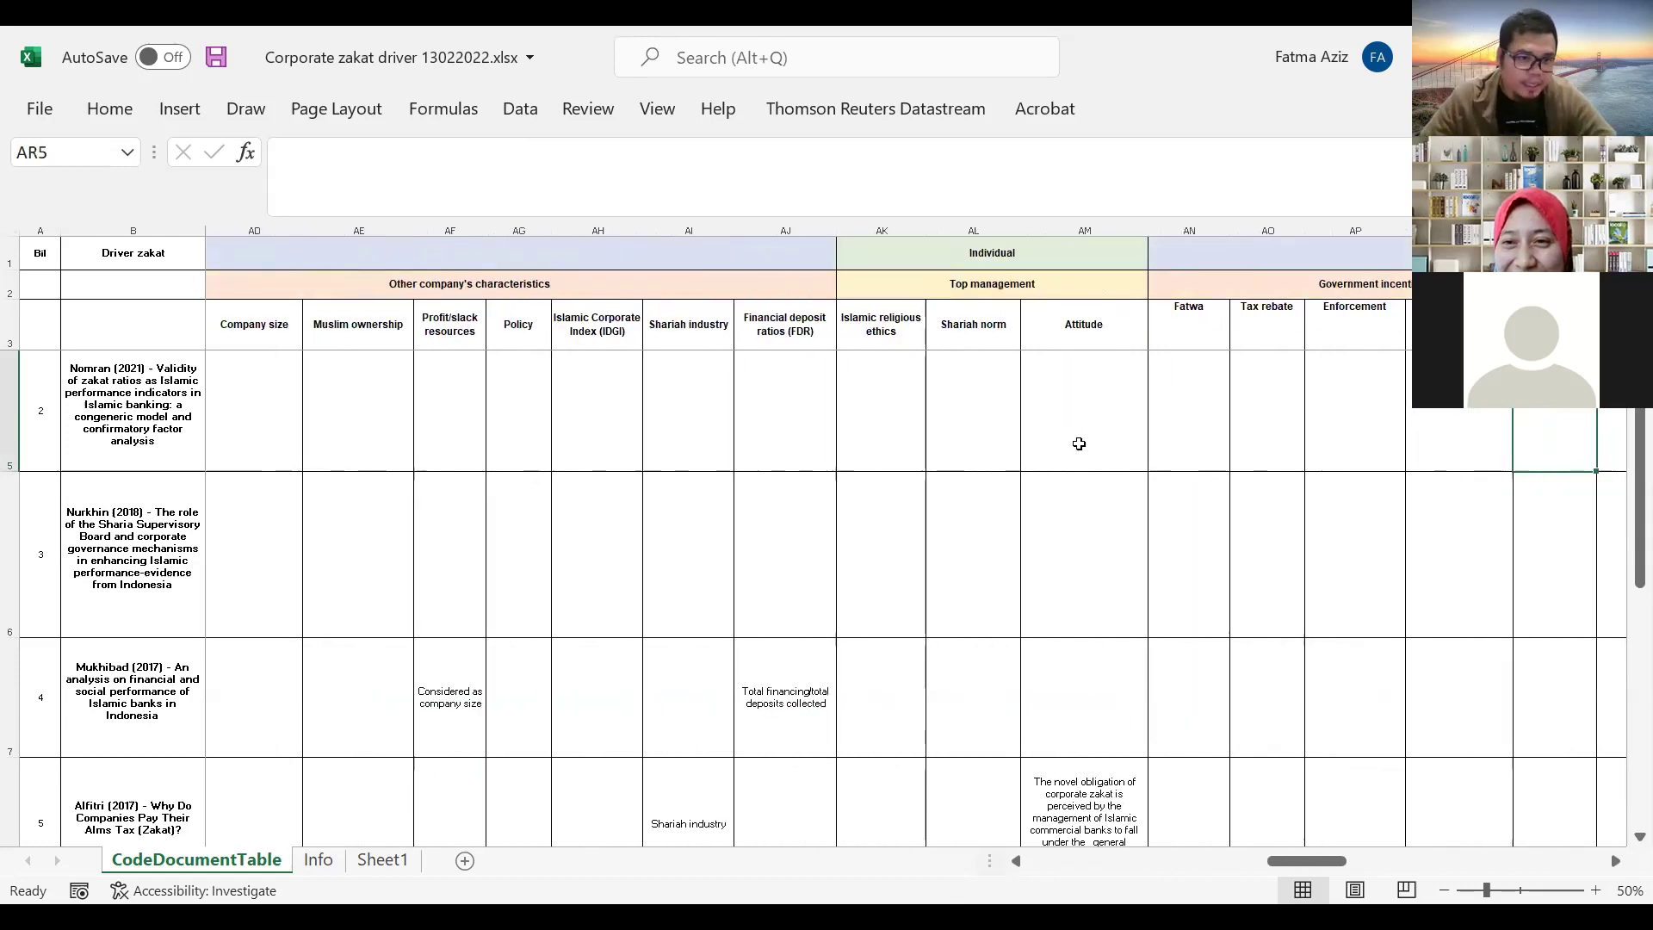
pyautogui.press('Right')
pyautogui.press('Right')
pyautogui.press('Right')
pyautogui.press('Right')
pyautogui.press('Right')
pyautogui.press('Right')
pyautogui.press('Right')
pyautogui.press('Right')
pyautogui.press('Right')
pyautogui.press('Right')
pyautogui.press('Right')
pyautogui.press('Right')
pyautogui.press('Right')
pyautogui.press('Right')
pyautogui.click(1301, 414)
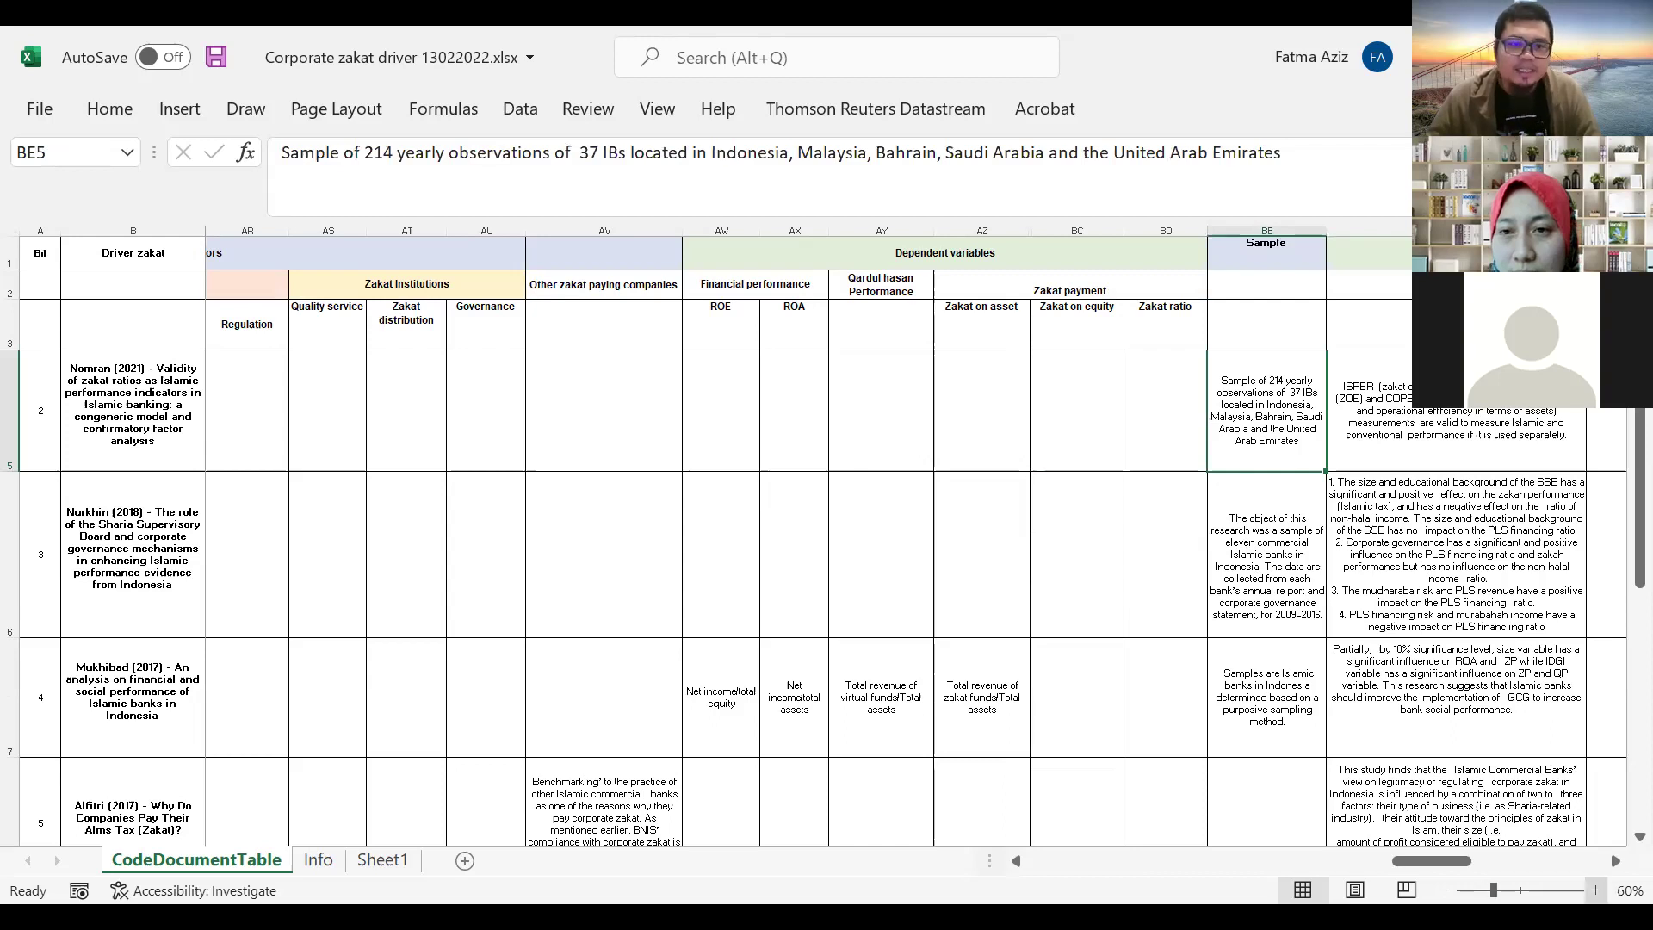
# Check paper 2's row at a readable size from the Sample column back to the Type of paper column.
pyautogui.click(1595, 890)
pyautogui.click(1595, 891)
pyautogui.click(1596, 890)
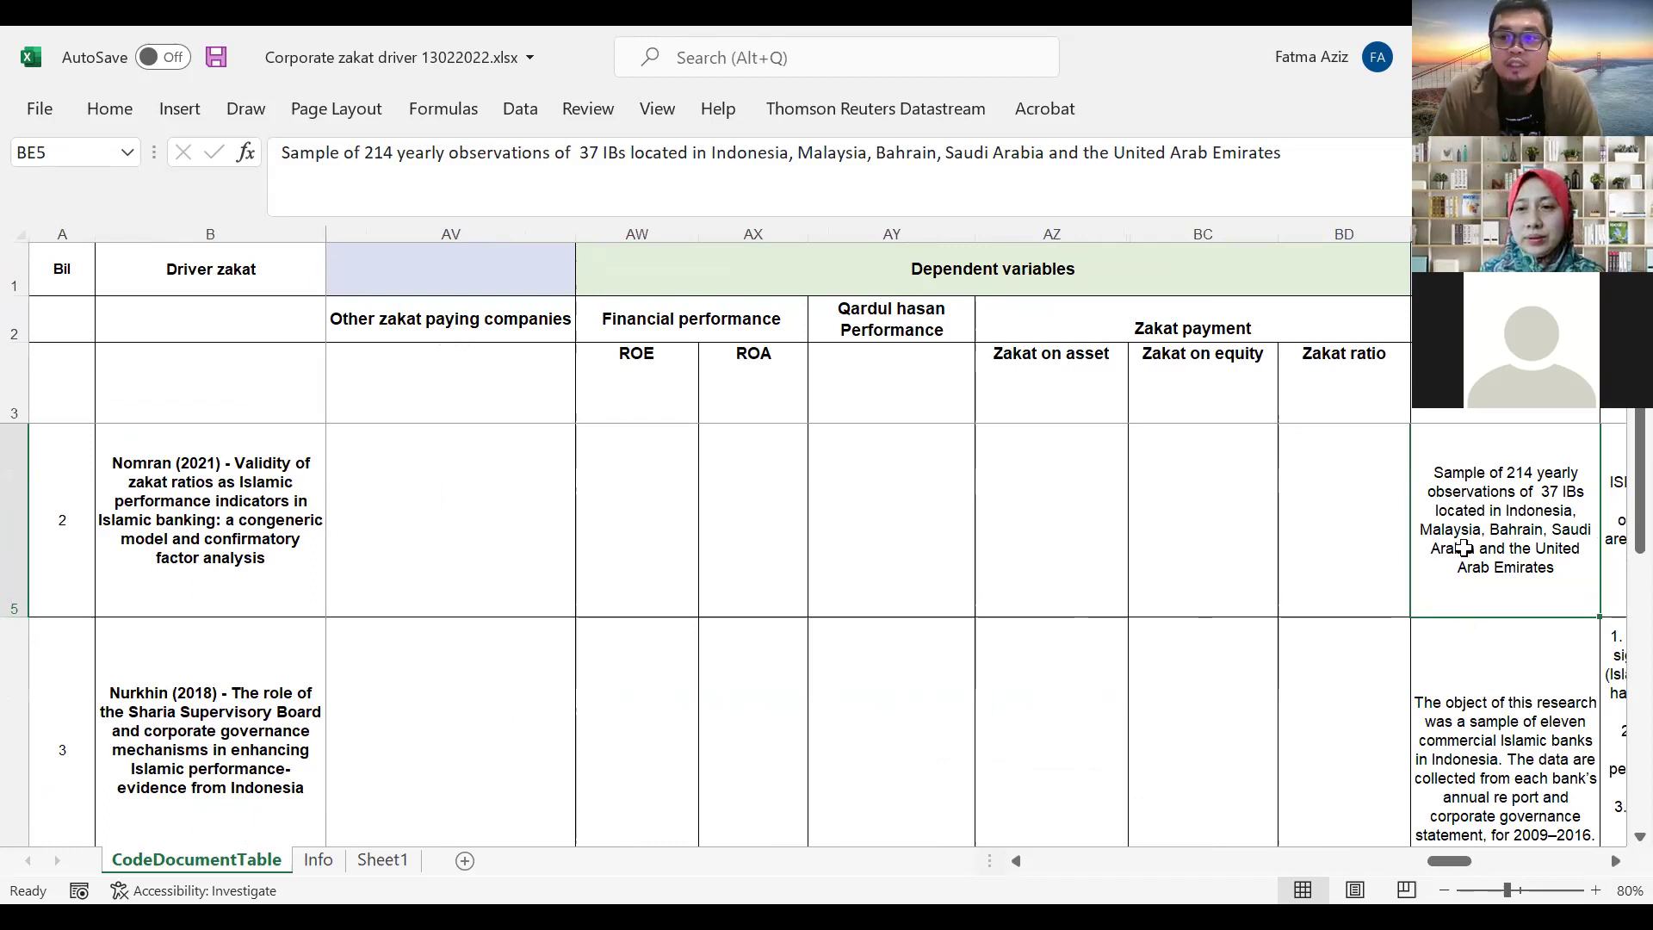
pyautogui.click(1341, 539)
pyautogui.press('Left')
pyautogui.press('Left')
pyautogui.press('Left')
pyautogui.press('Left')
pyautogui.press('Left')
pyautogui.press('Left')
pyautogui.press('Left')
pyautogui.press('Left')
pyautogui.press('Left')
pyautogui.press('Left')
pyautogui.press('Left')
pyautogui.press('Left')
pyautogui.press('Left')
pyautogui.press('Left')
pyautogui.press('Left')
pyautogui.press('Left')
pyautogui.press('Left')
pyautogui.press('Left')
pyautogui.press('Left')
pyautogui.press('Left')
pyautogui.press('Left')
pyautogui.press('Left')
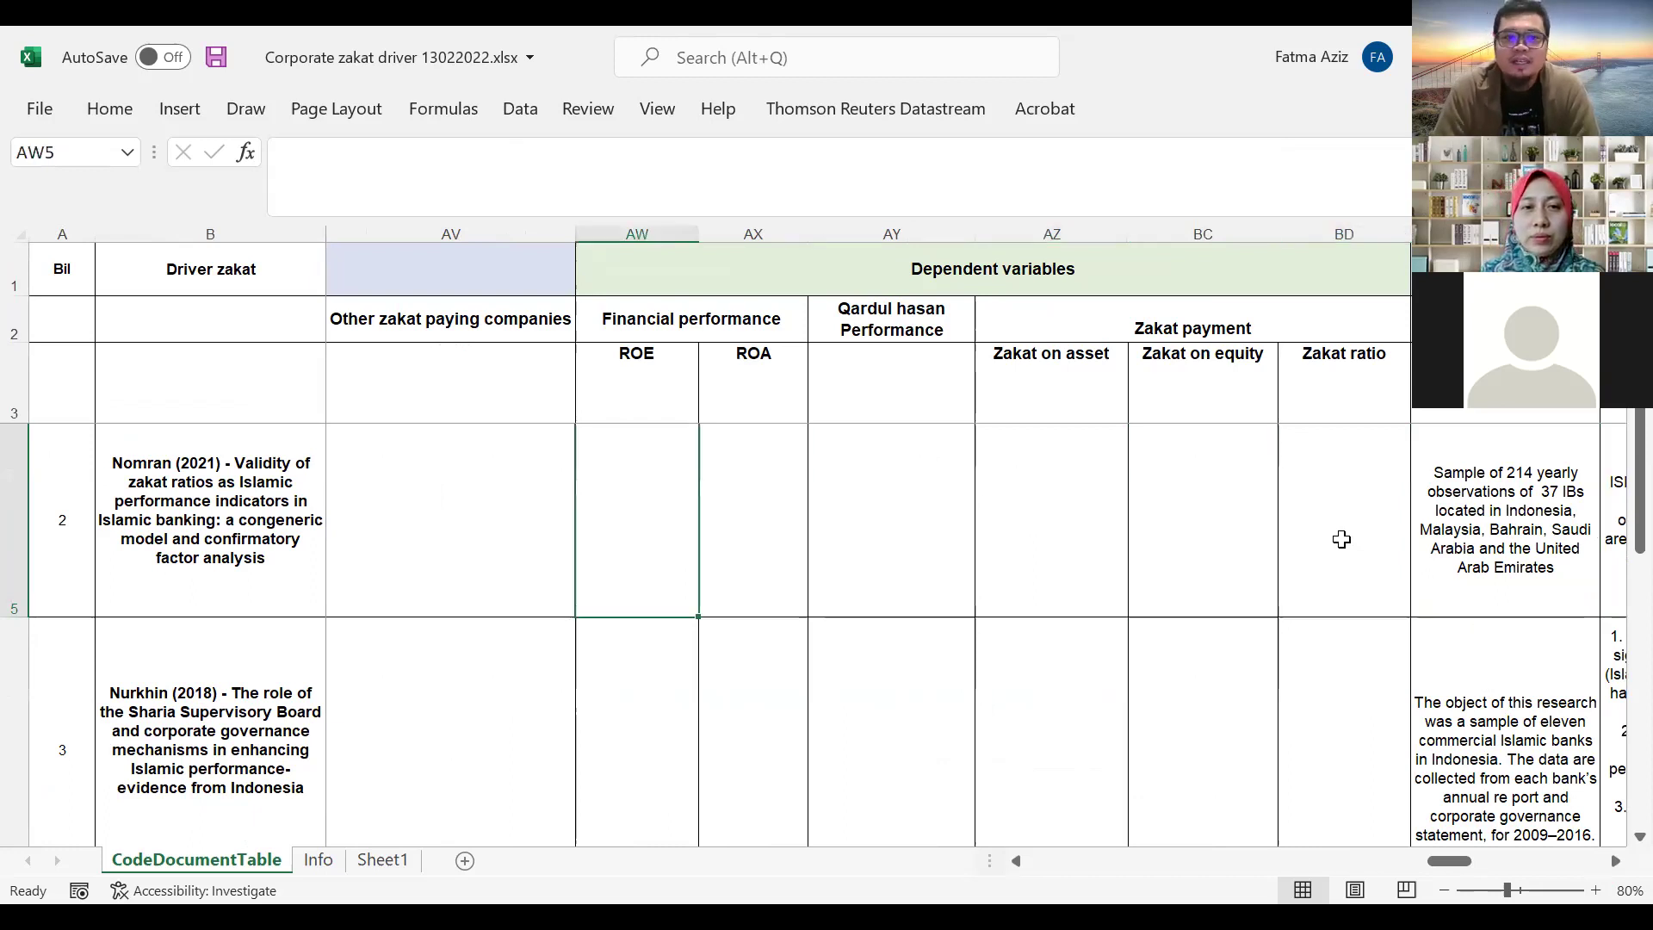
pyautogui.press('Left')
pyautogui.press('Left')
pyautogui.press('Left')
pyautogui.press('Left')
pyautogui.press('Left')
pyautogui.press('Left')
pyautogui.press('Left')
pyautogui.press('Left')
pyautogui.press('Left')
pyautogui.press('Left')
pyautogui.press('Left')
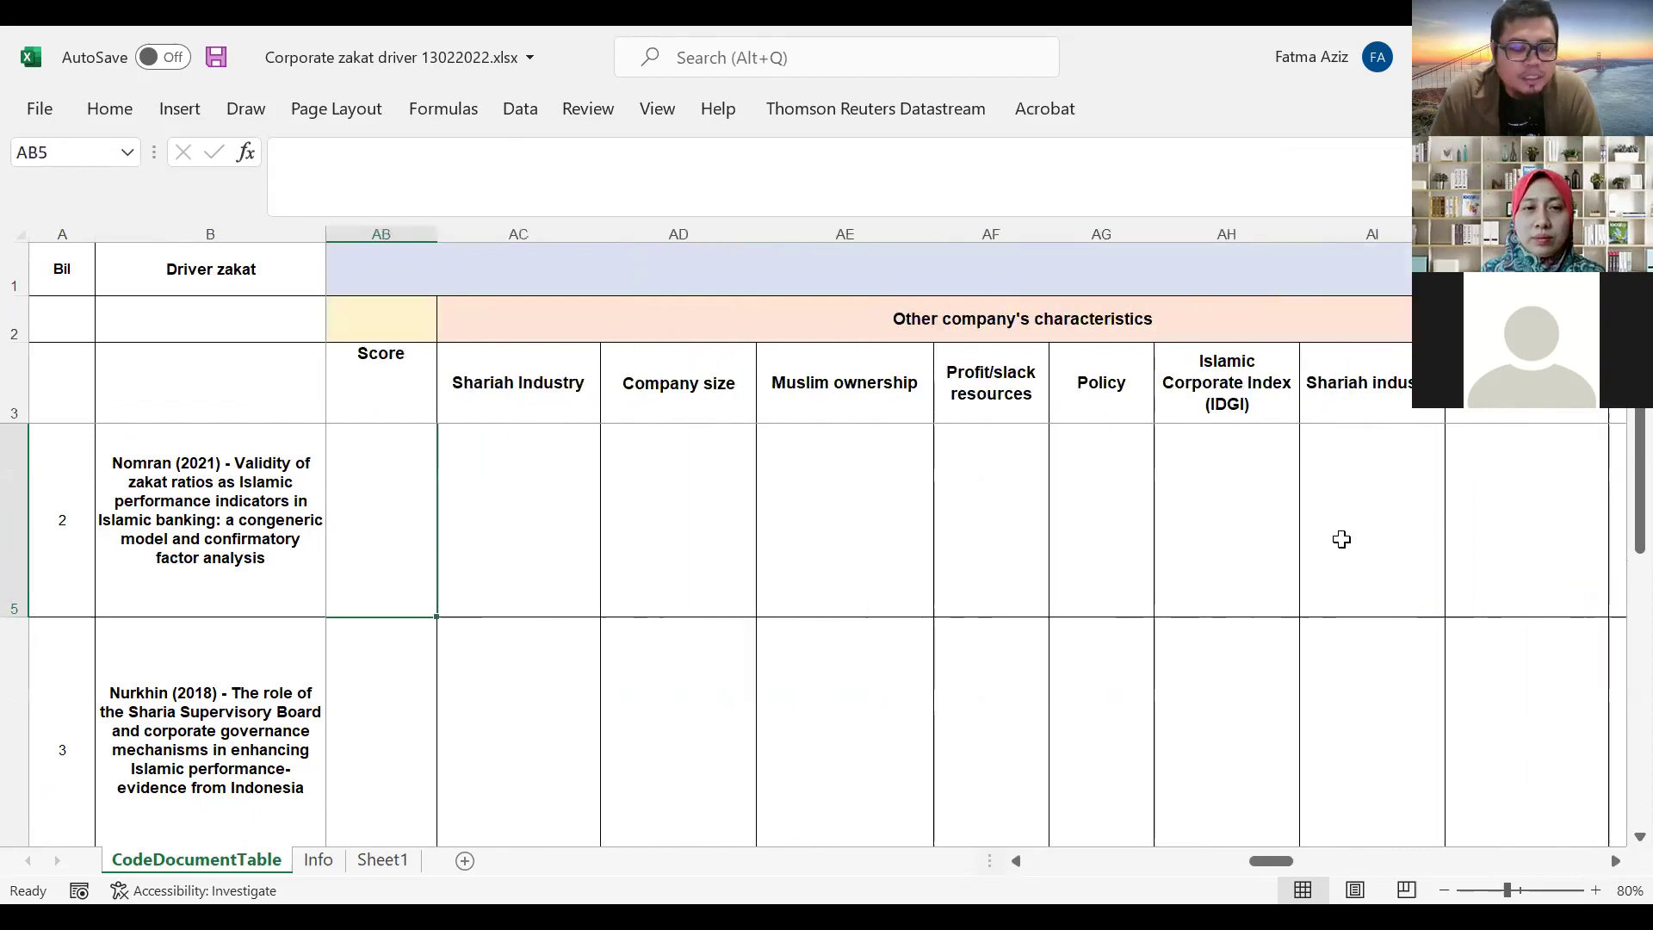
pyautogui.press('Left')
pyautogui.press('Left')
pyautogui.press('Left')
pyautogui.press('Left')
pyautogui.press('Left')
pyautogui.press('Left')
pyautogui.press('Left')
pyautogui.press('Left')
pyautogui.press('Left')
pyautogui.press('Left')
pyautogui.press('Left')
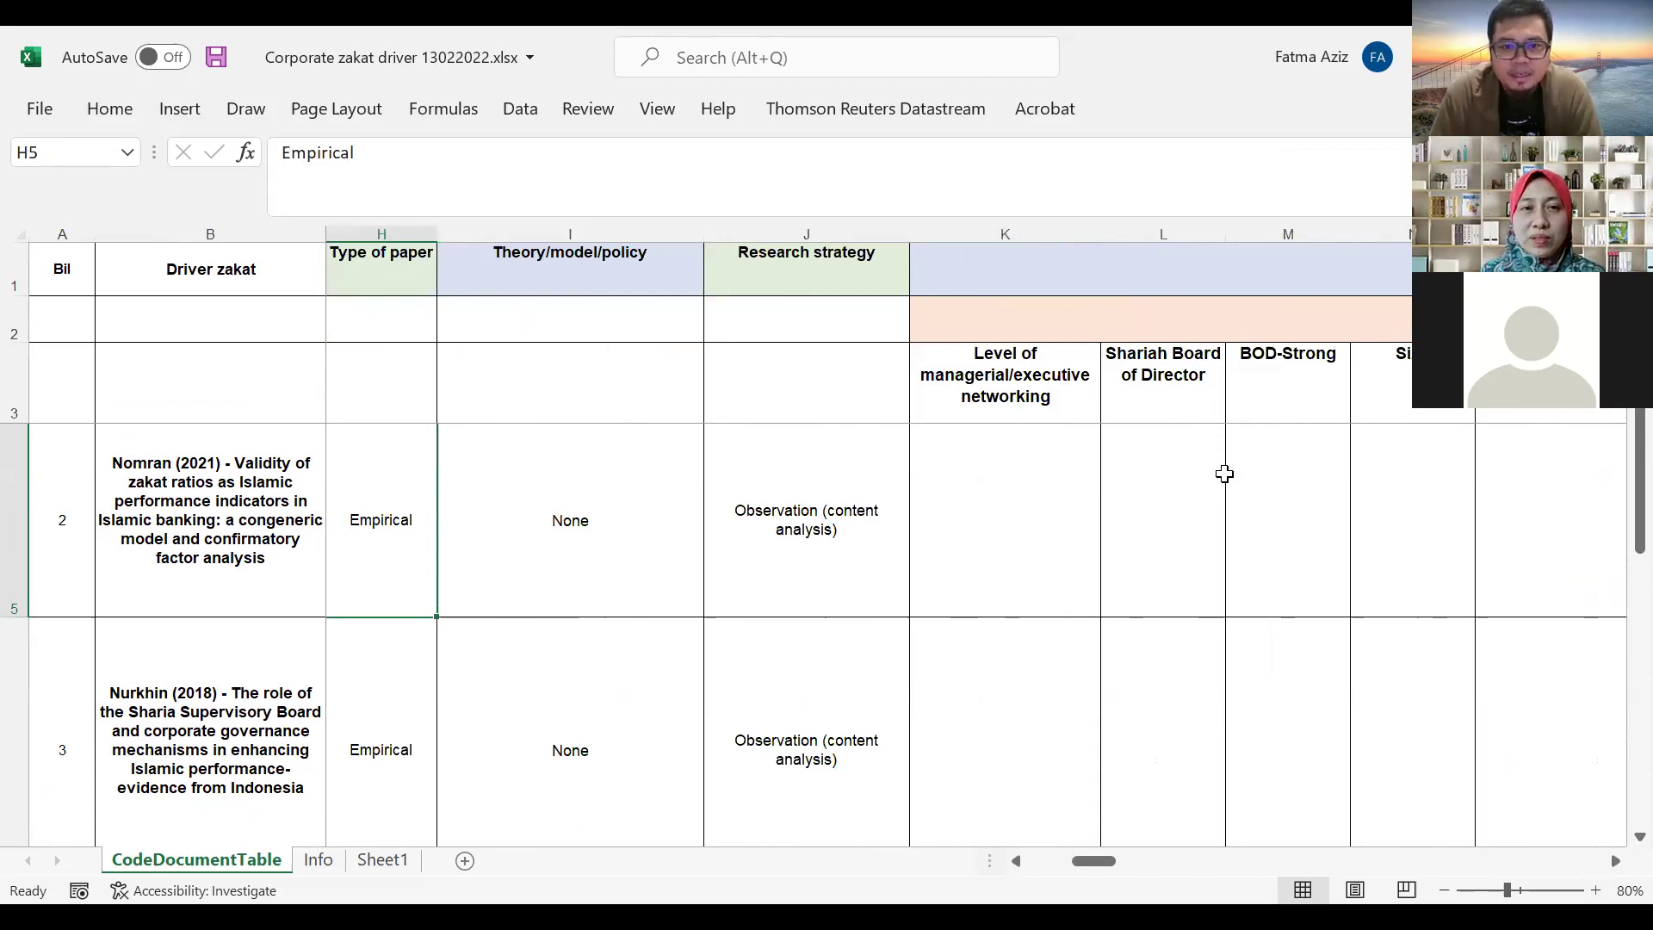
# Change paper 2's research strategy in J5 to "Document analysis", keeping the content analysis note in parentheses.
pyautogui.press('Right')
pyautogui.press('Right')
pyautogui.moveTo(384, 161); pyautogui.dragTo(257, 153)
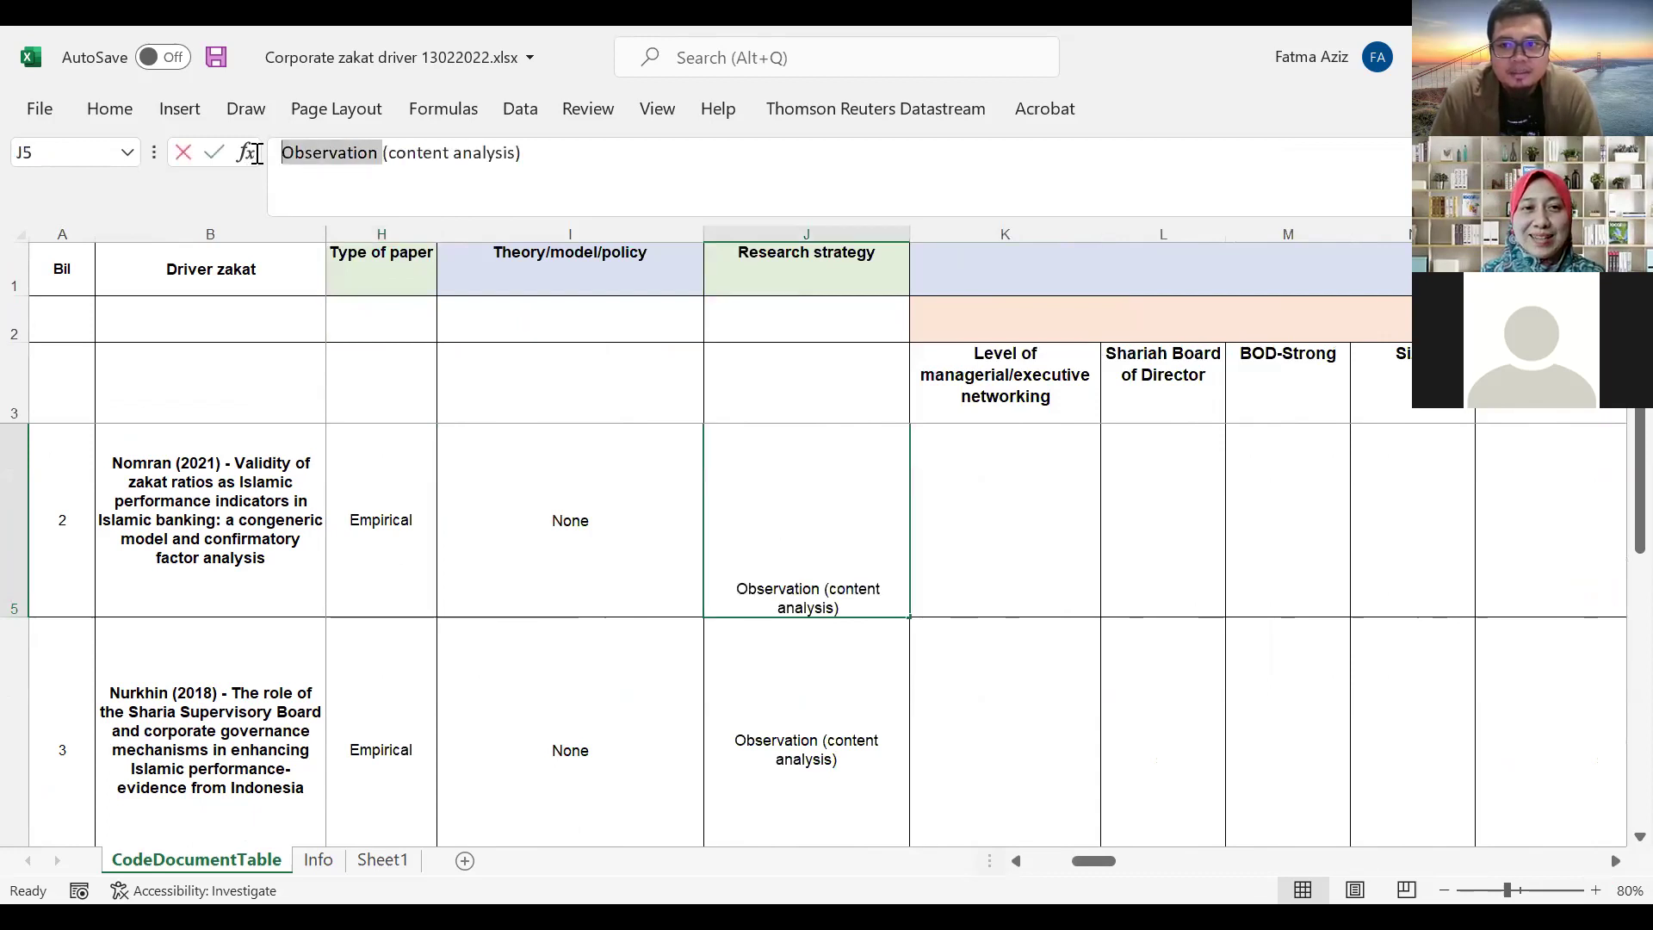
pyautogui.write('Document')
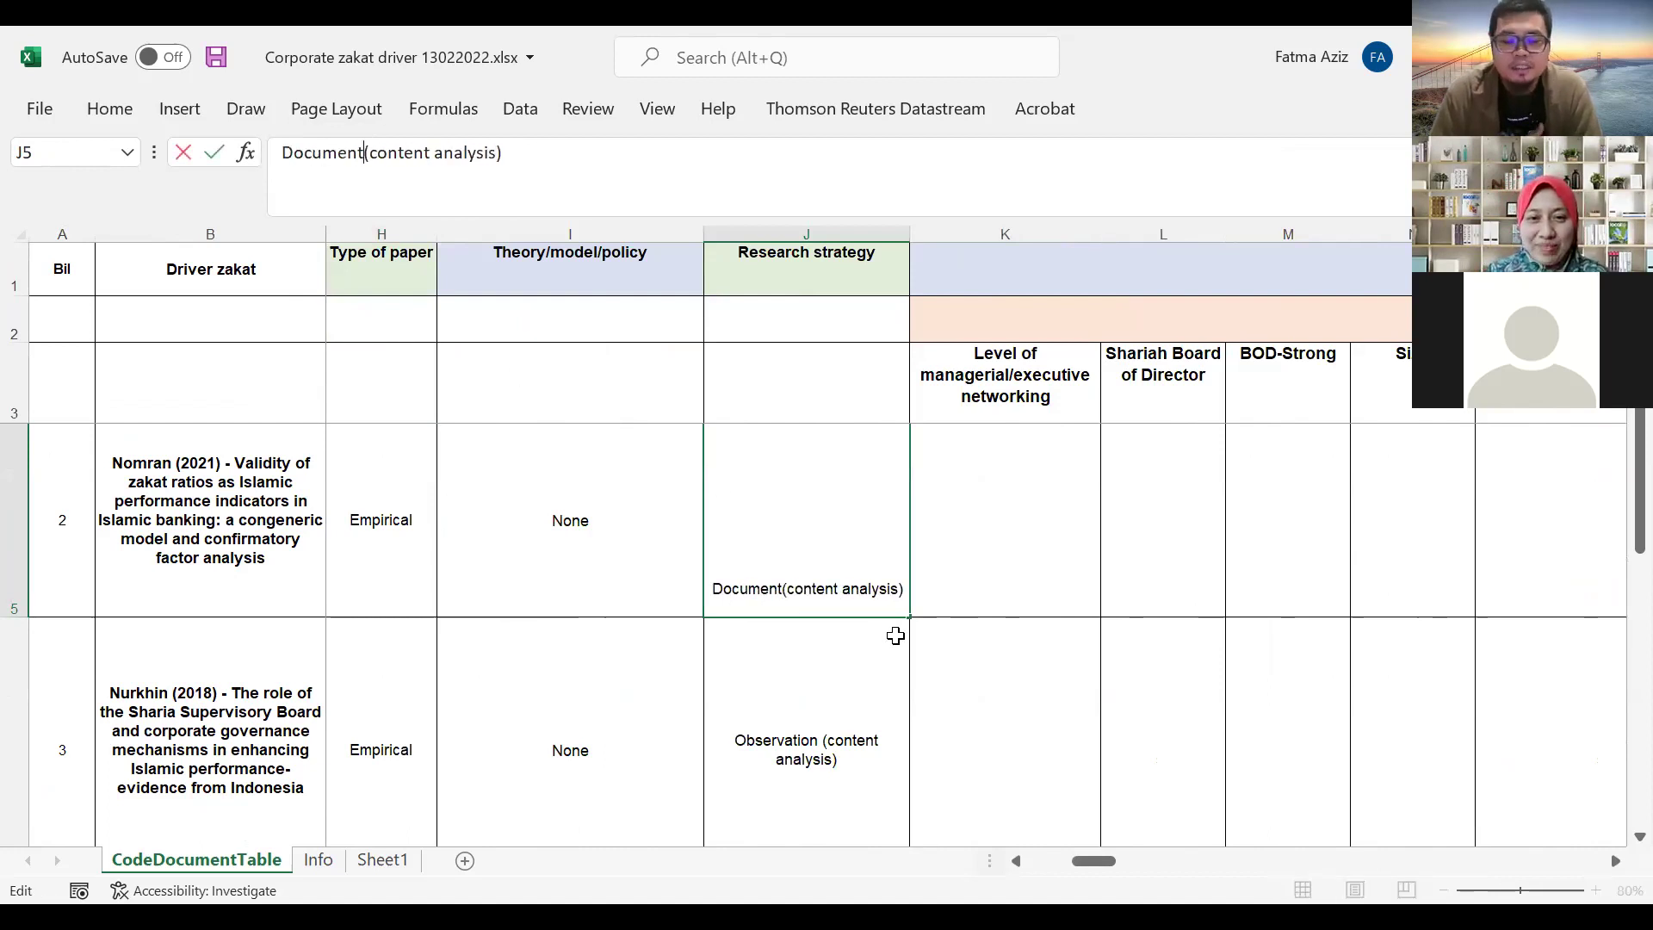
pyautogui.click(366, 153)
pyautogui.write('analysis')
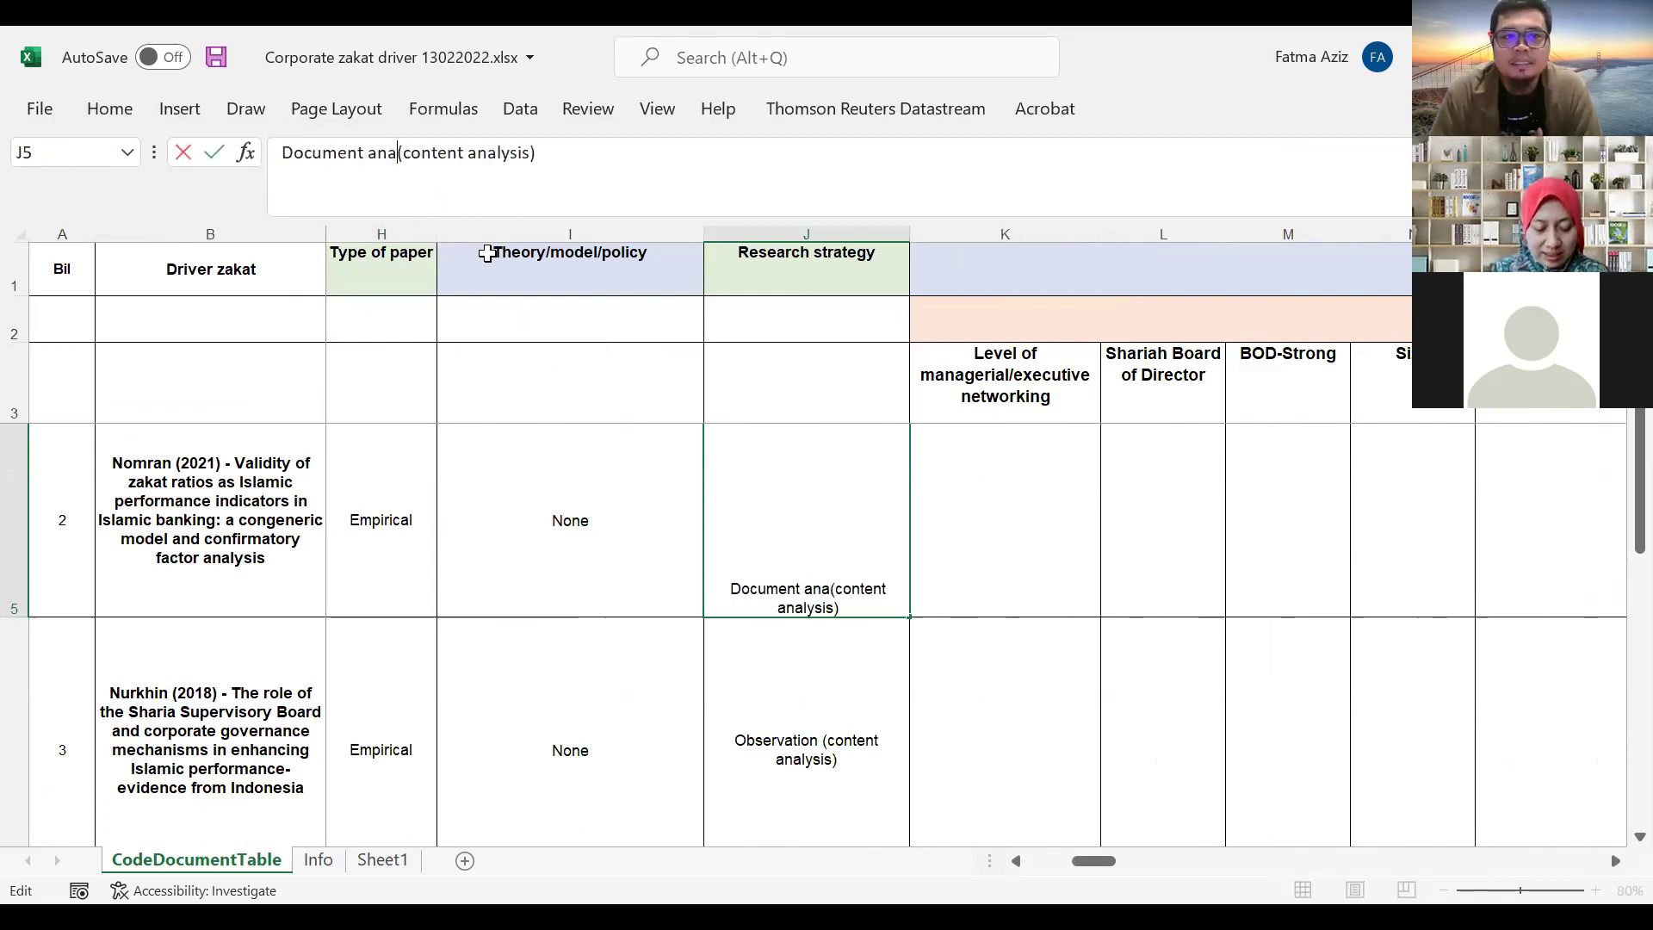
pyautogui.press('Return')
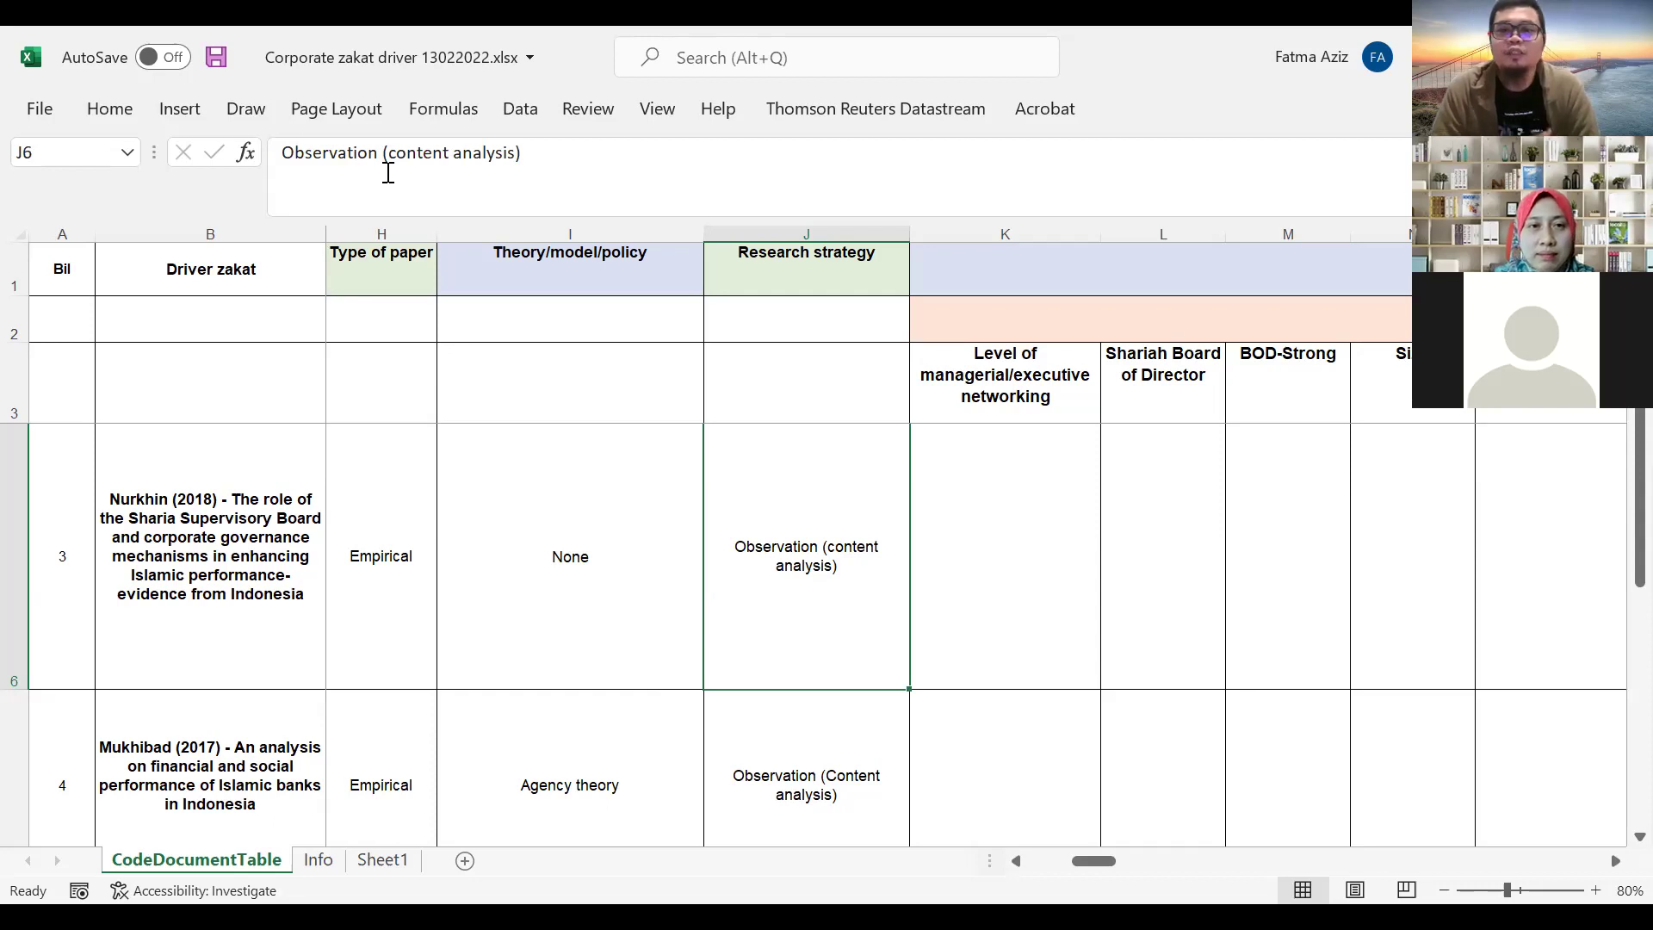
# Set paper 3's research strategy in J6 to "Document analysis (content analysis)".
pyautogui.moveTo(379, 173); pyautogui.dragTo(204, 173)
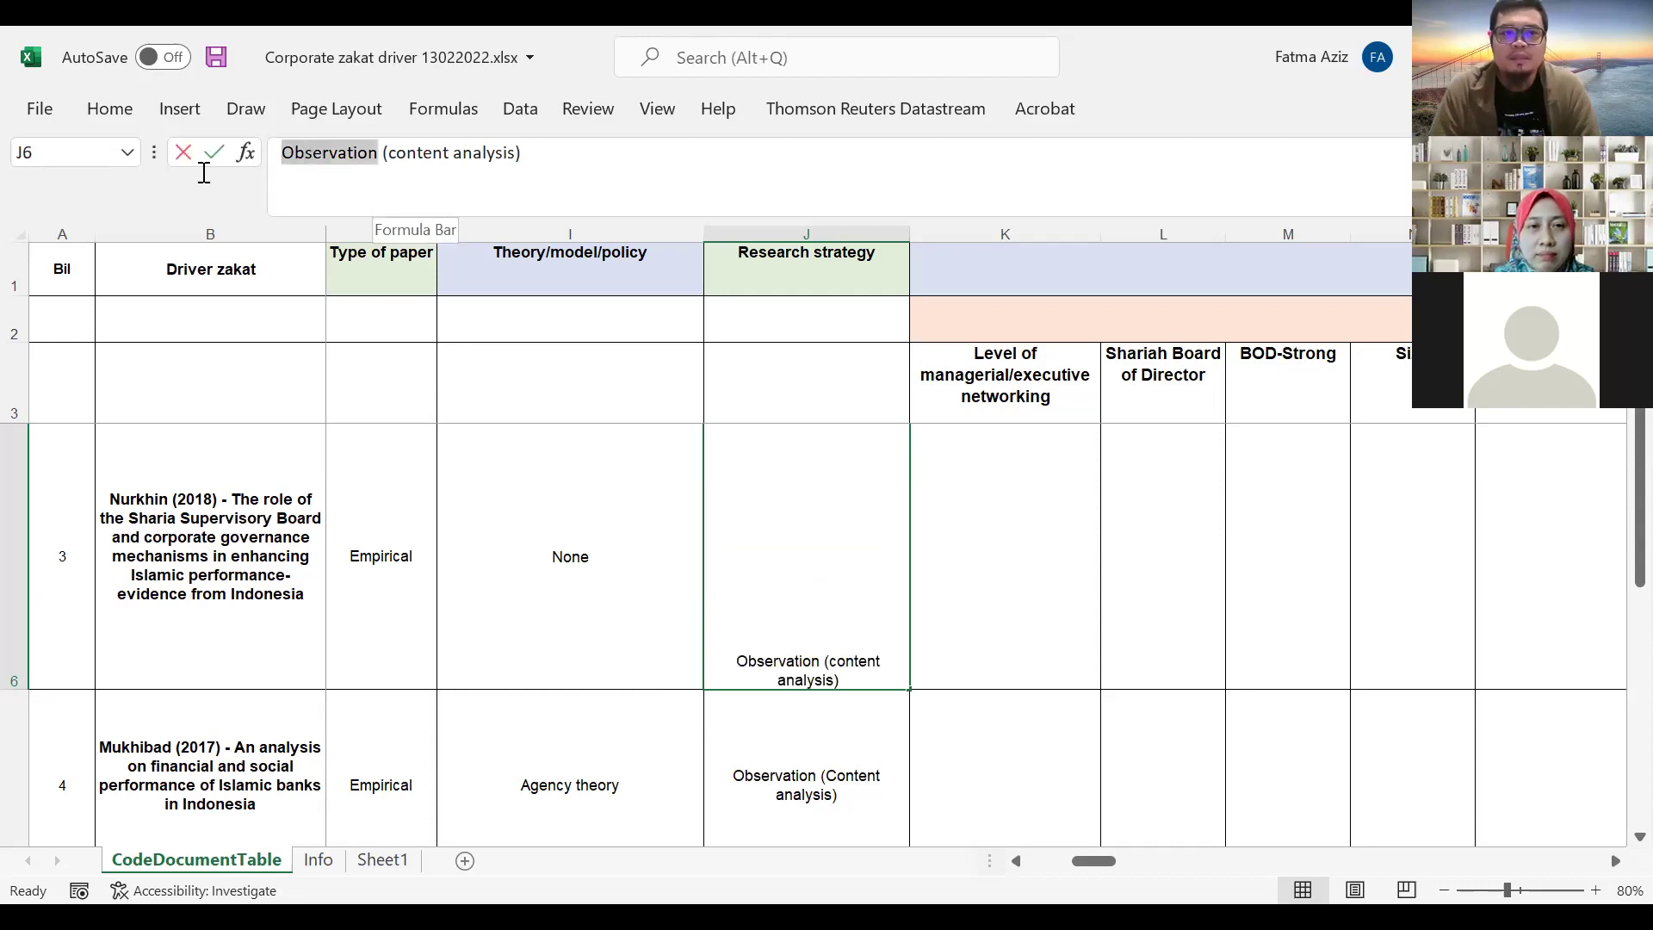
pyautogui.write('Do')
pyautogui.press('BackSpace')
pyautogui.write('ocument analysis')
pyautogui.hotkey('ctrl', 'Return')
pyautogui.press('Down')
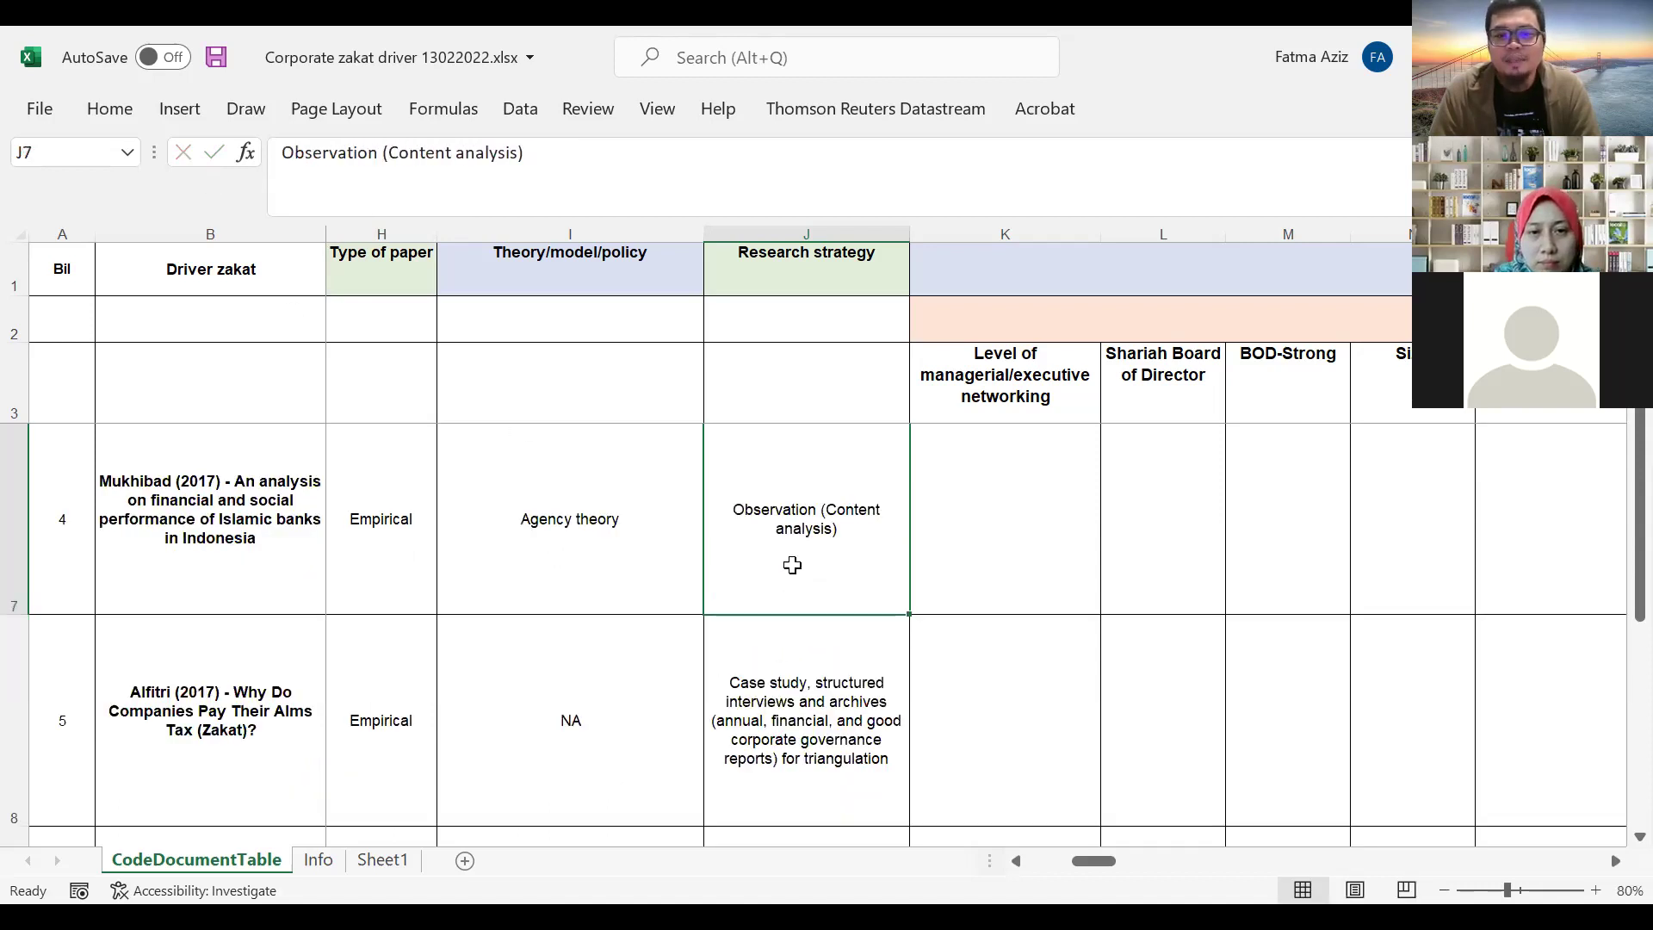
# Set paper 4's research strategy in J7 to "Document analysis (Content analysis)".
pyautogui.moveTo(379, 159); pyautogui.dragTo(173, 154)
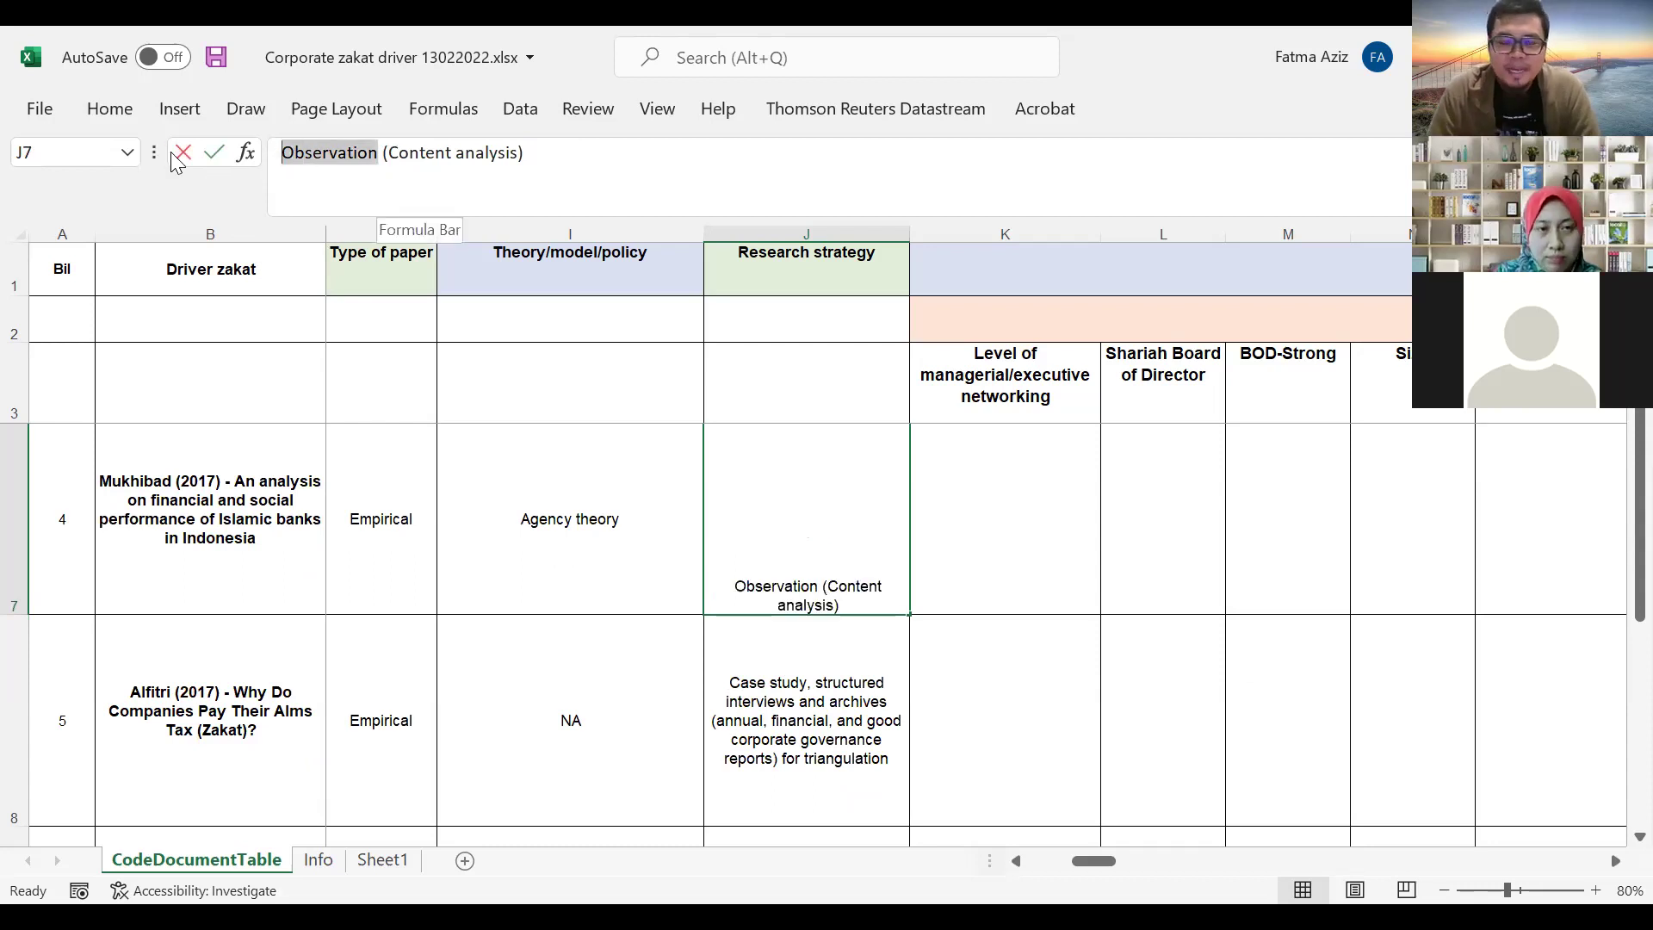
pyautogui.write('Document analys')
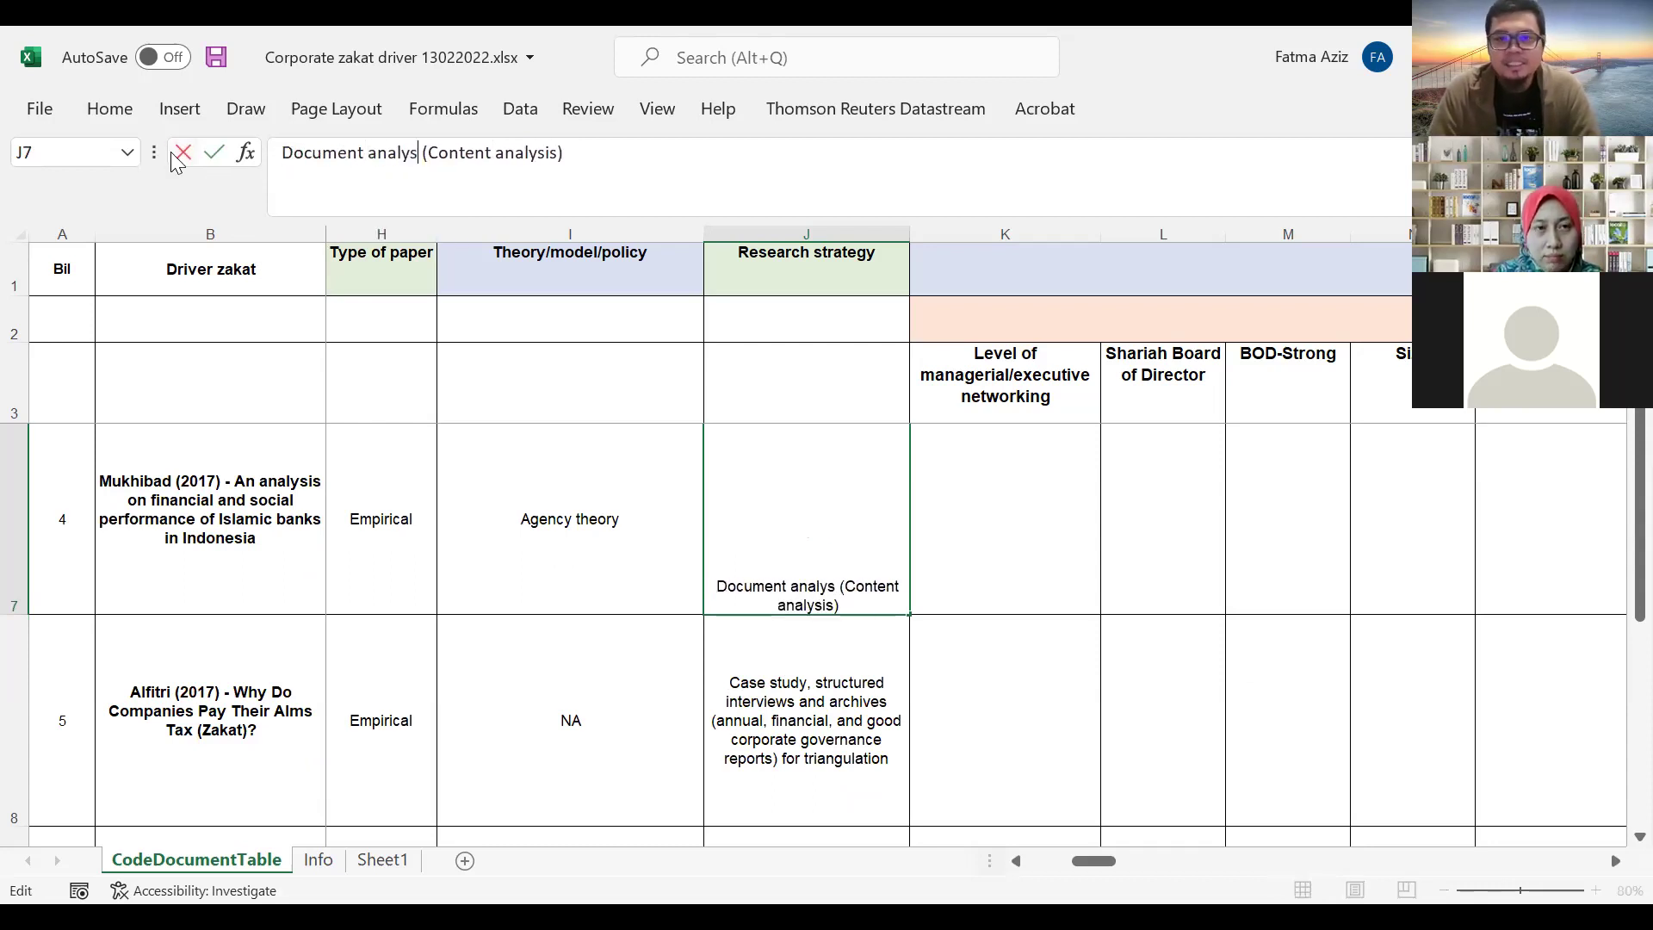
pyautogui.write('is')
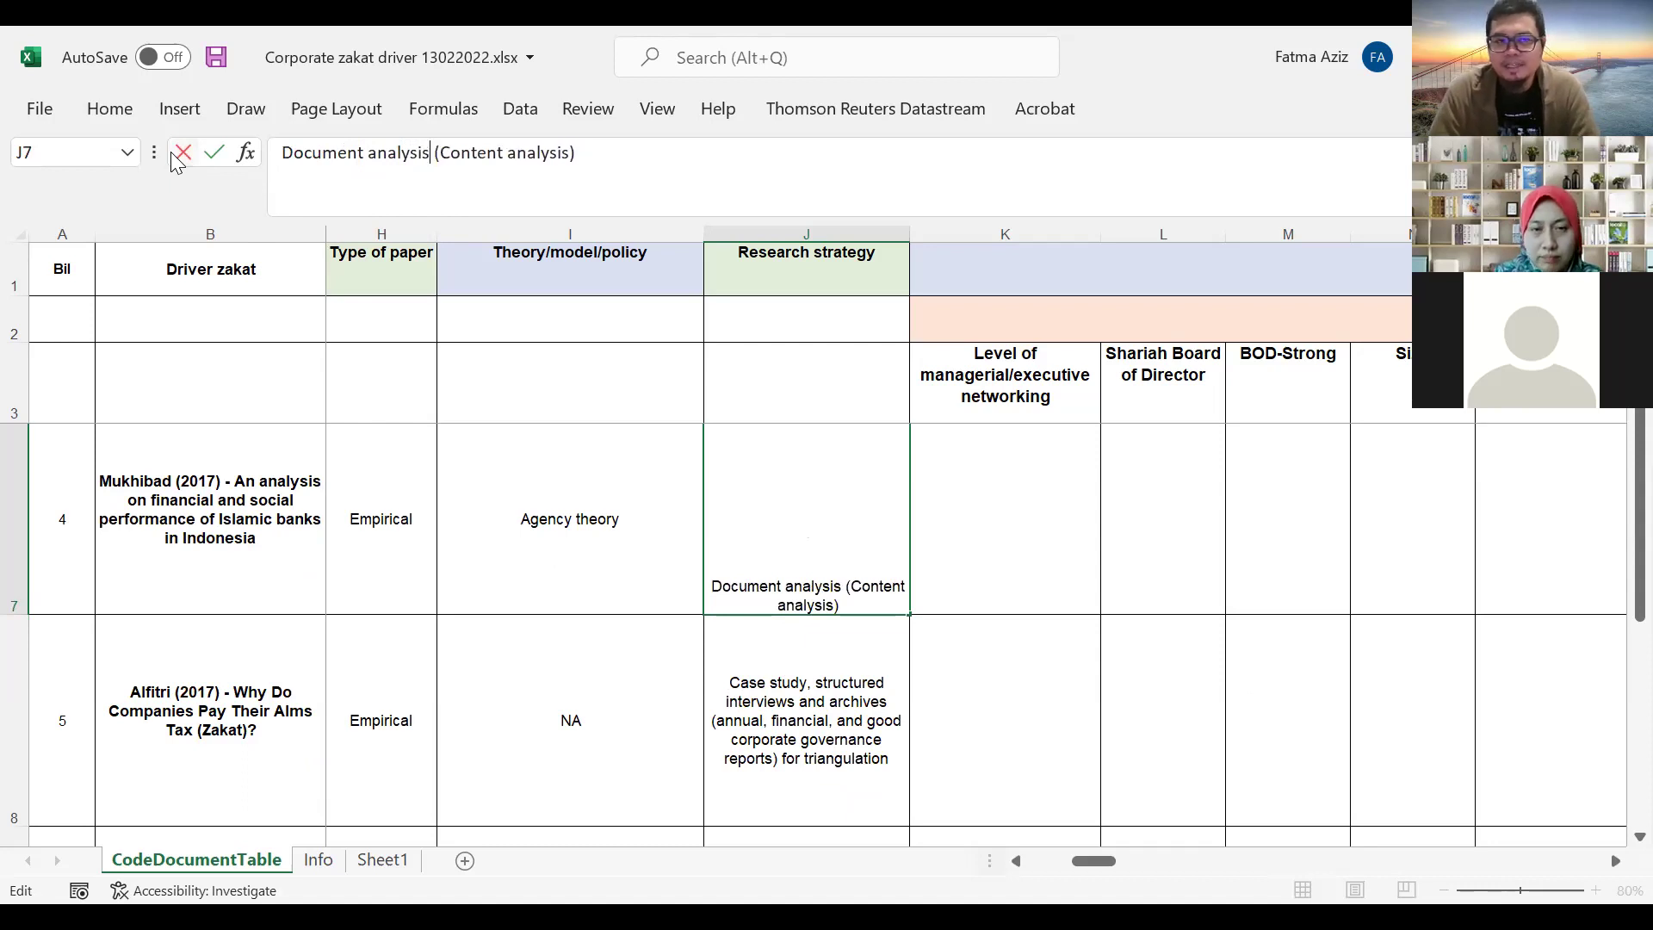
pyautogui.press('Return')
pyautogui.click(807, 509)
pyautogui.scroll(1, 807, 509)
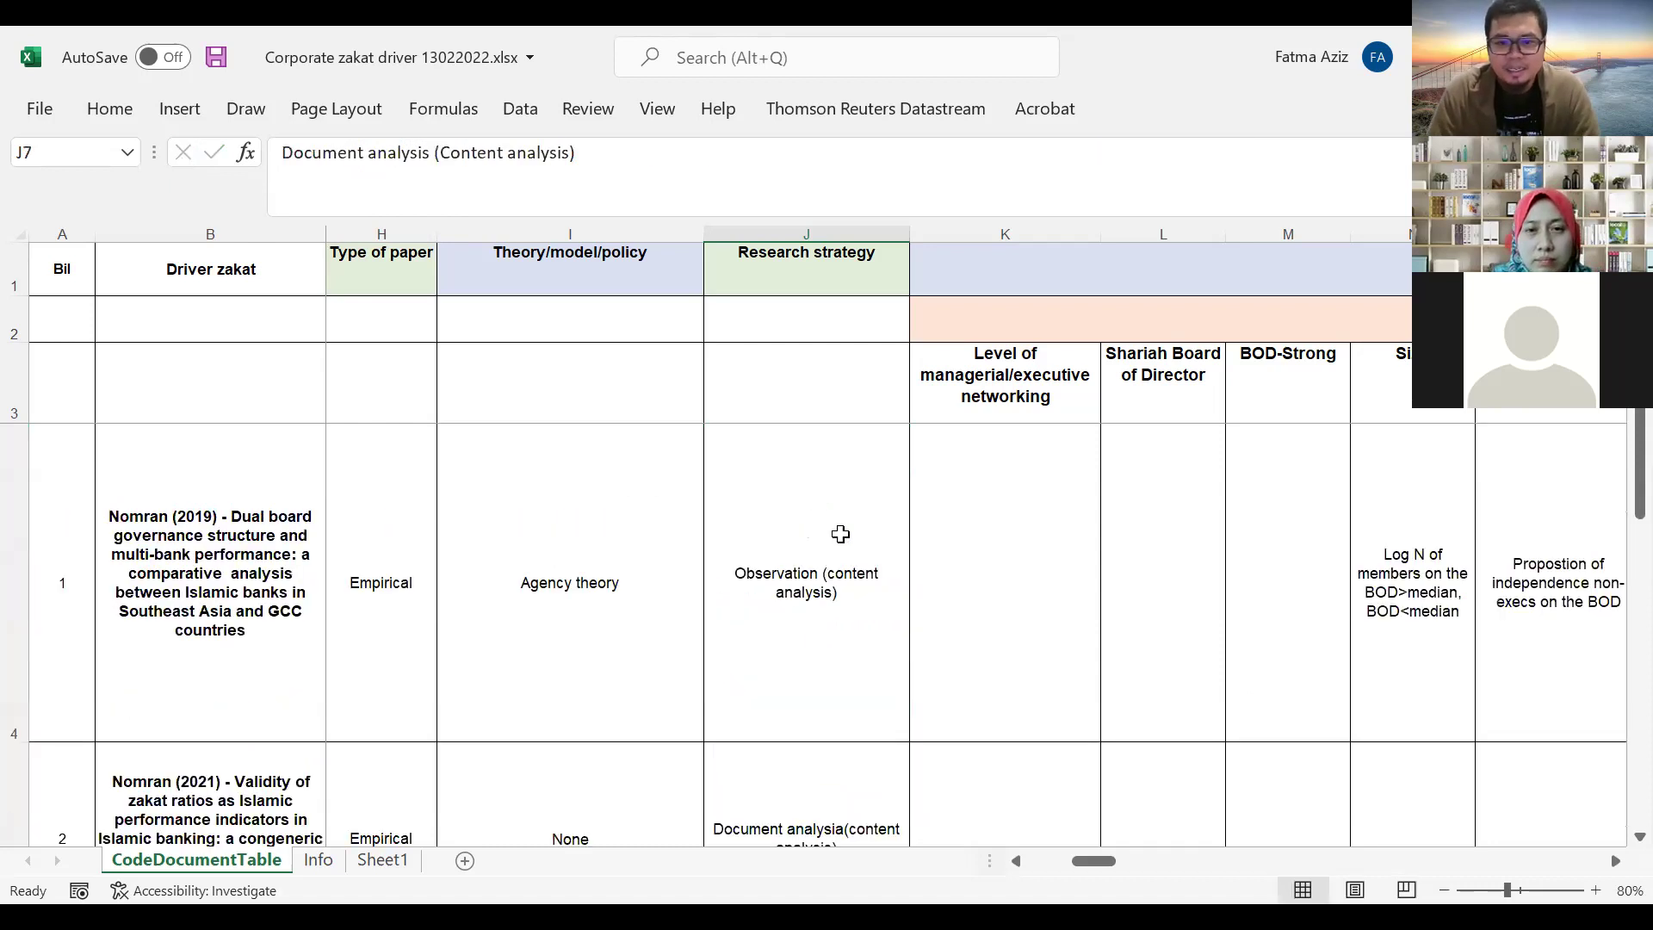
# Change paper 1's research strategy in J4 to "Document (content analysis)".
pyautogui.click(839, 534)
pyautogui.moveTo(376, 155); pyautogui.dragTo(263, 152)
pyautogui.write('Document')
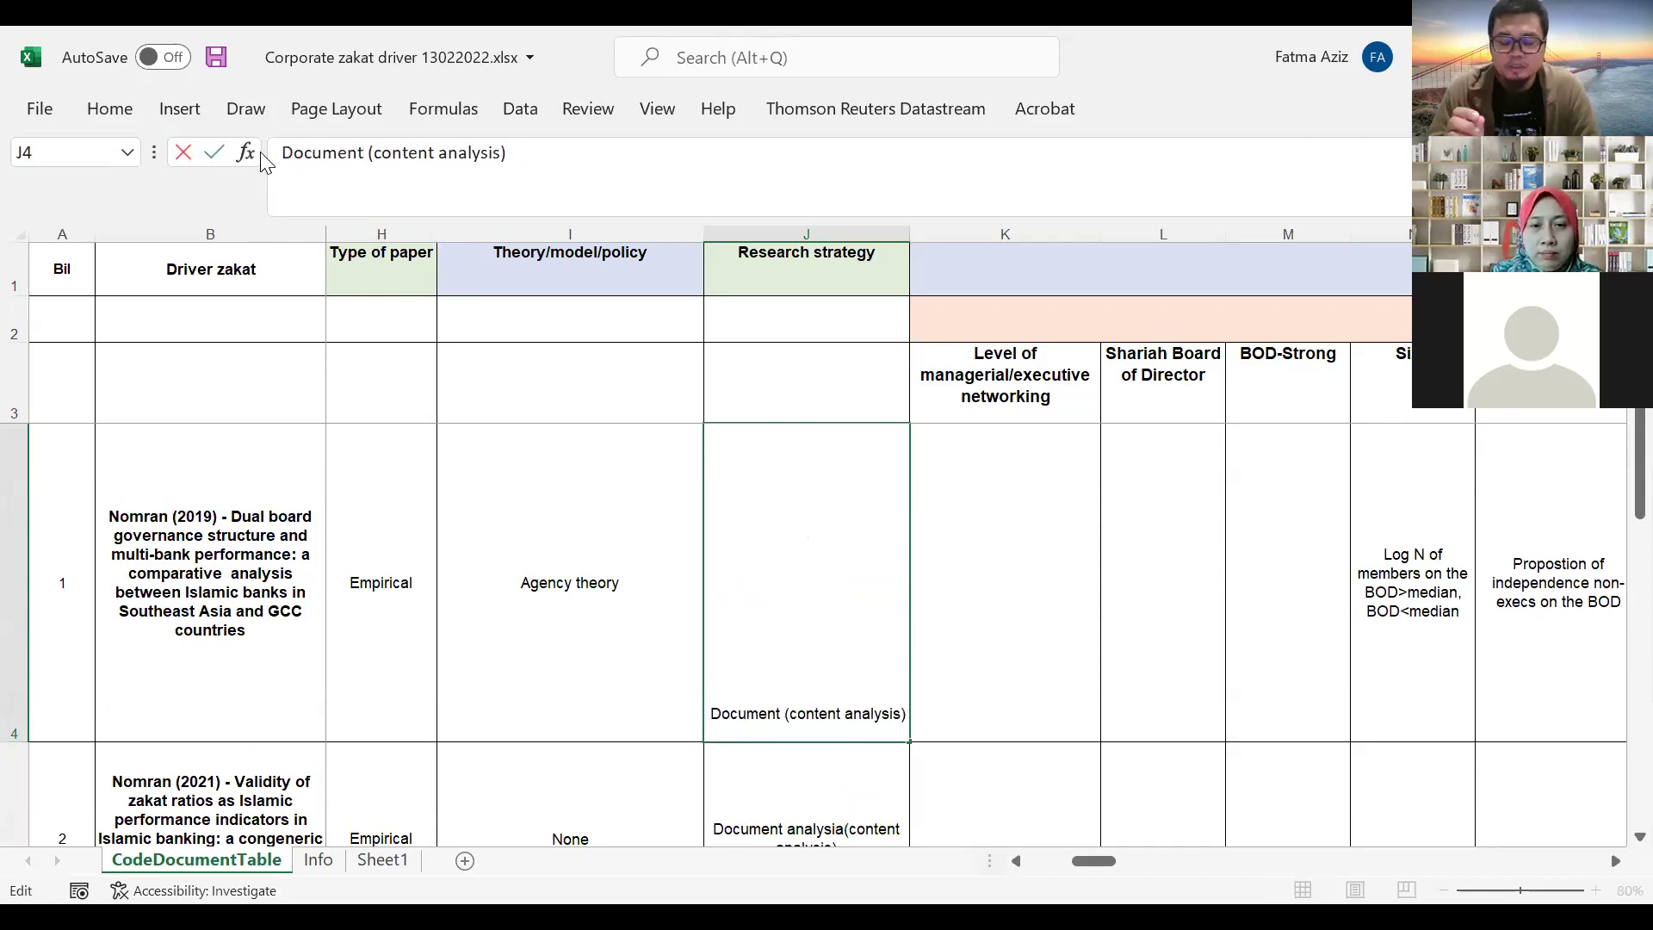
pyautogui.click(752, 616)
pyautogui.press('Return')
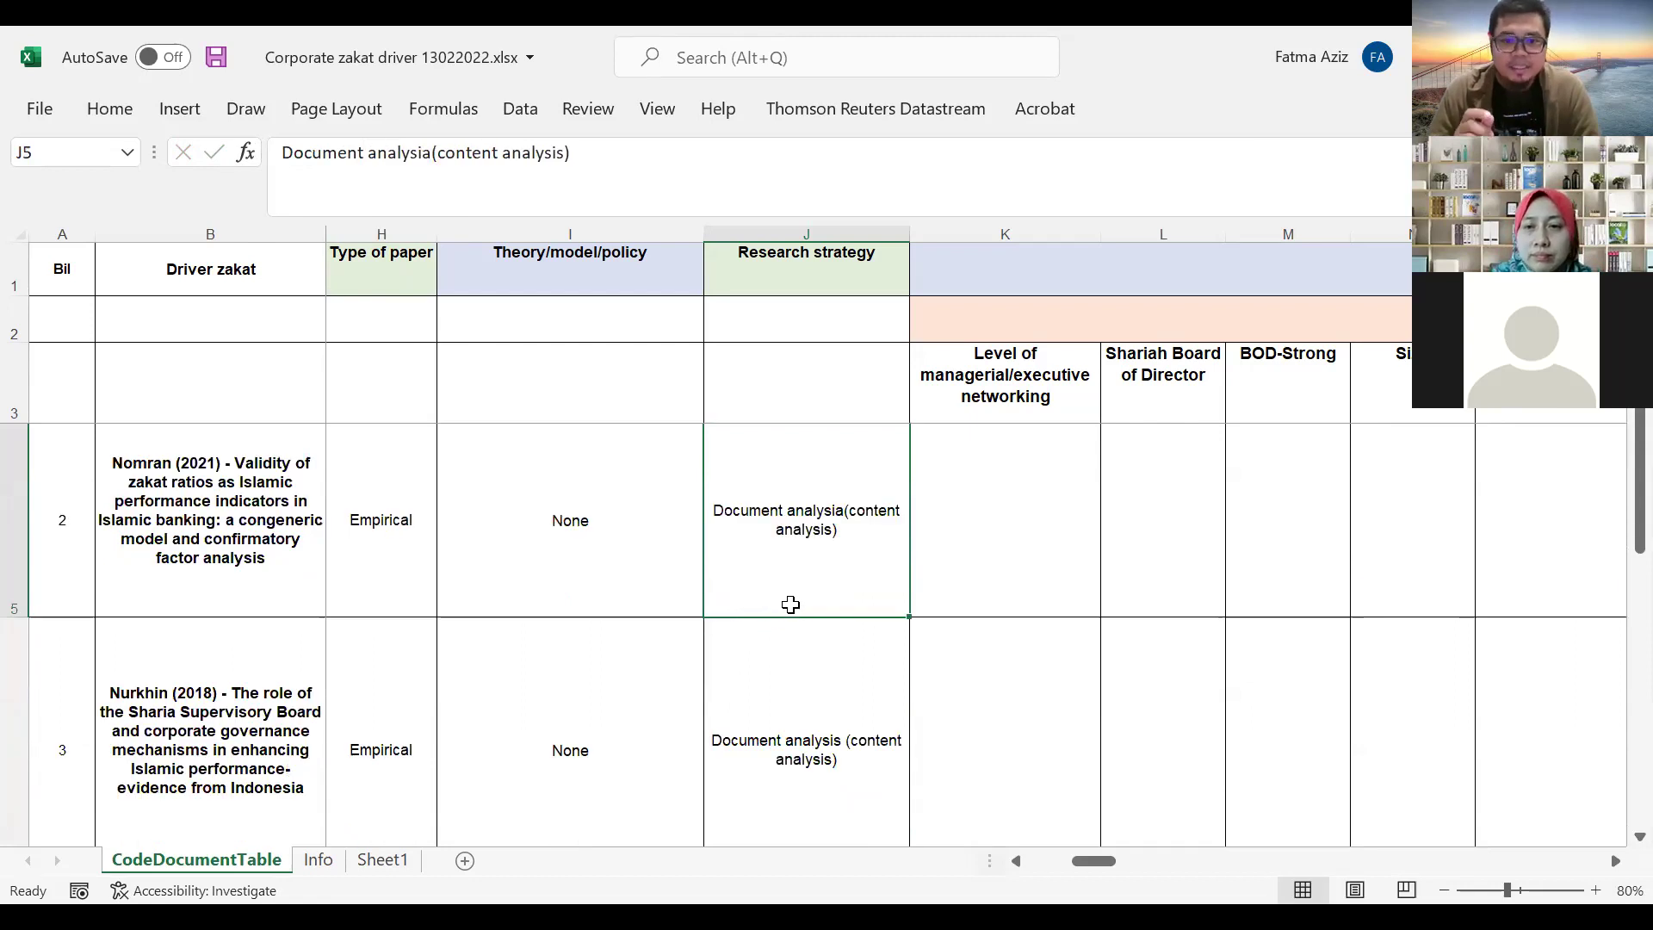
# Examine paper 2's row from the Board of director columns through the Shariah Supervisory Board columns to the other company characteristics.
pyautogui.click(977, 568)
pyautogui.press('Right')
pyautogui.press('Right')
pyautogui.press('Right')
pyautogui.press('Right')
pyautogui.press('Right')
pyautogui.press('Right')
pyautogui.press('Right')
pyautogui.press('Right')
pyautogui.press('Right')
pyautogui.press('Right')
pyautogui.press('Right')
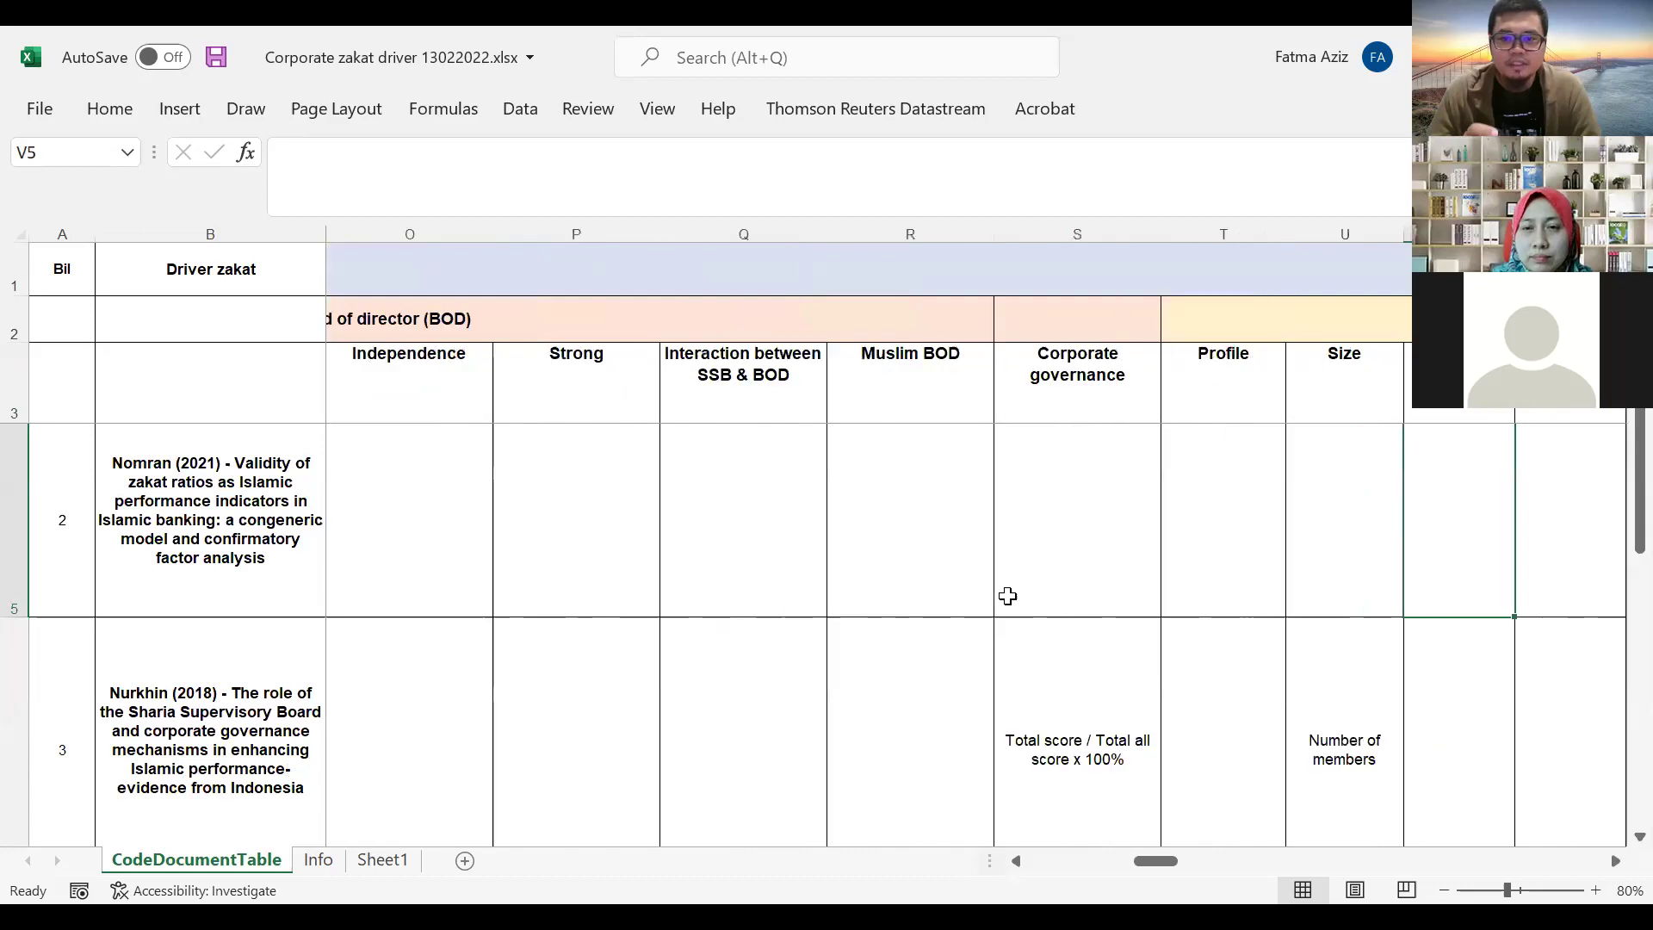
pyautogui.press('Right')
pyautogui.press('Right')
pyautogui.press('Right')
pyautogui.press('Right')
pyautogui.press('Right')
pyautogui.press('Right')
pyautogui.press('Right')
pyautogui.press('Right')
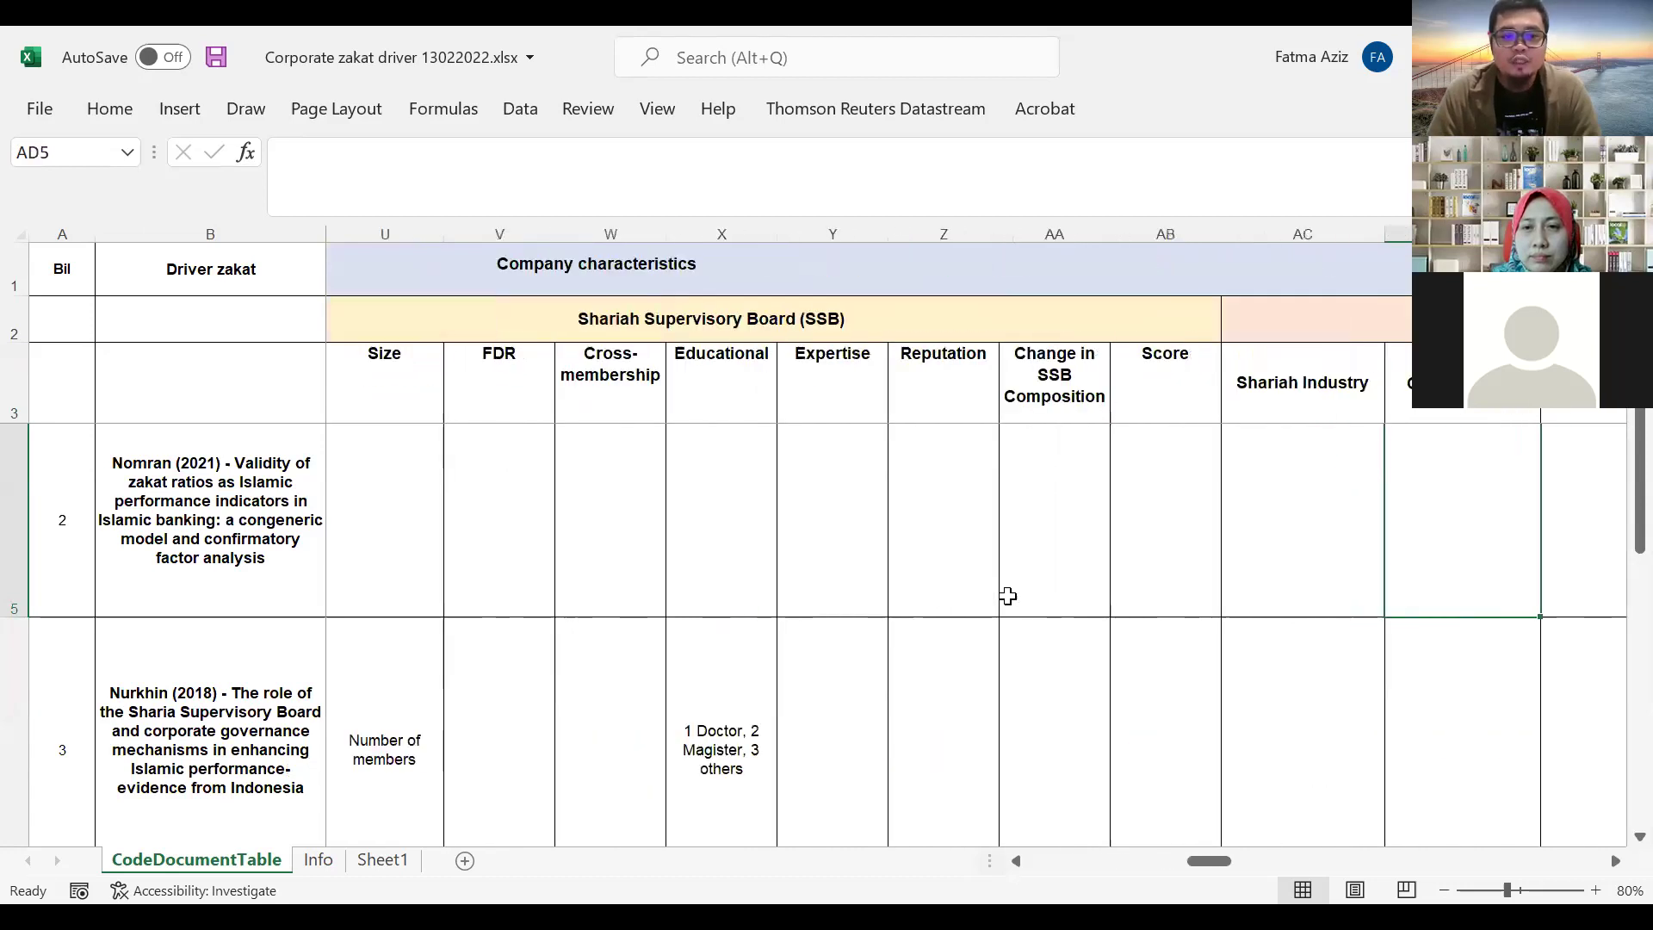
pyautogui.press('Right')
# Examine paper 4's row from the company characteristics through the individual and external factors to the ROE column.
pyautogui.press('Down')
pyautogui.press('Down')
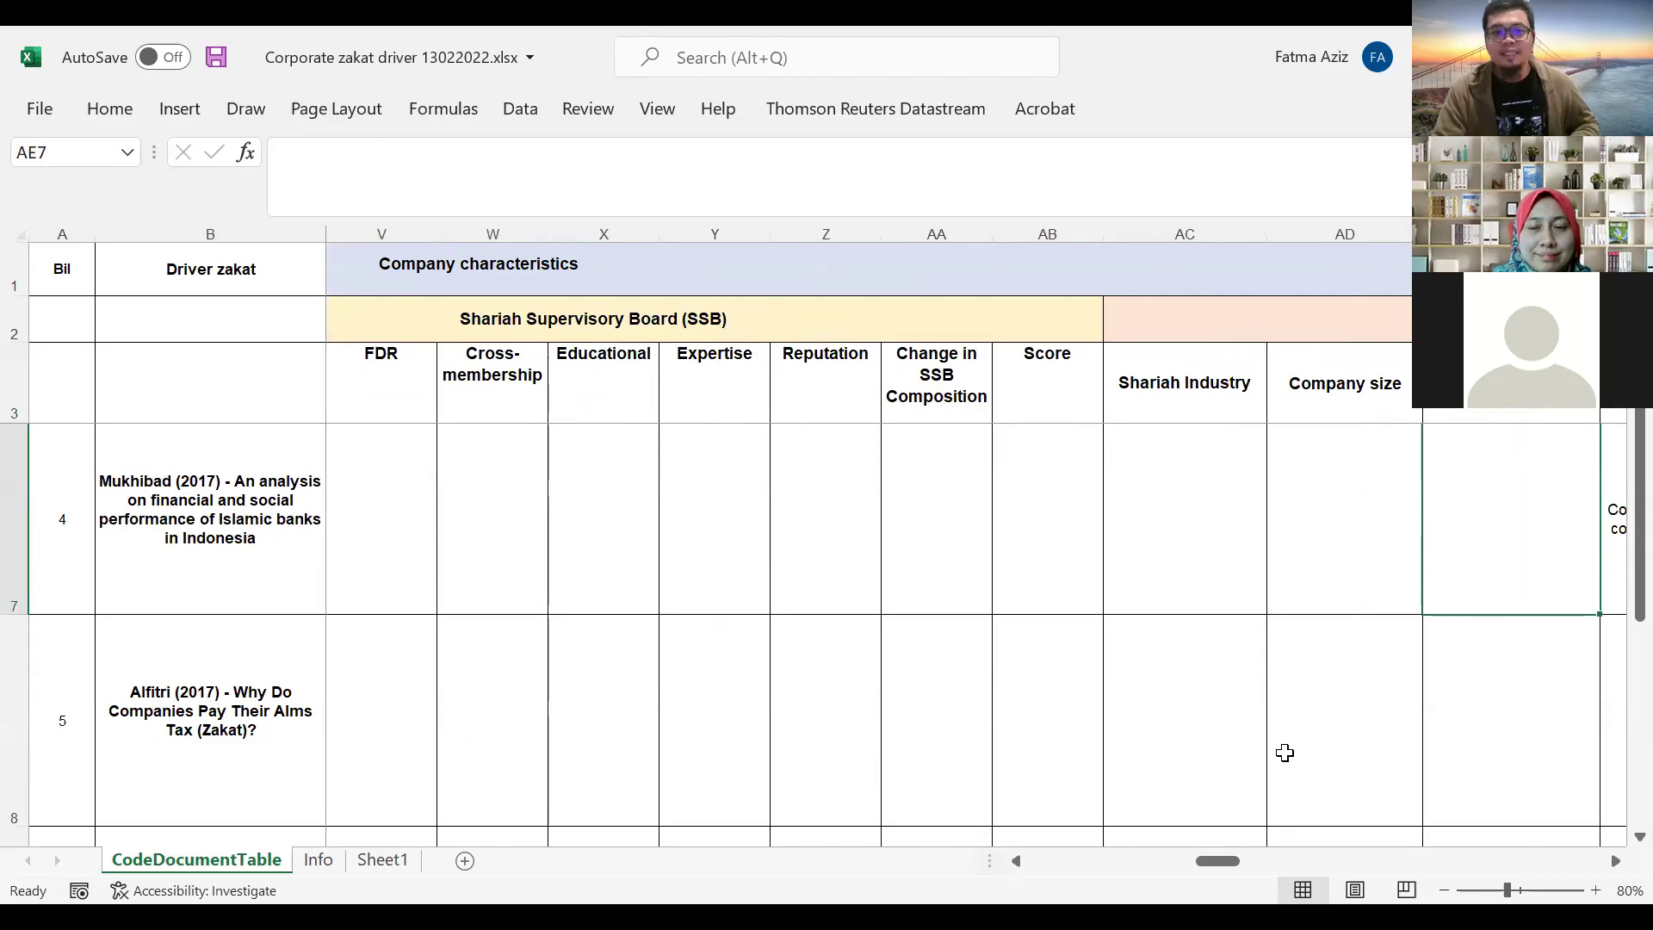
pyautogui.press('Right')
pyautogui.press('Right')
pyautogui.press('Right')
pyautogui.press('Right')
pyautogui.press('Right')
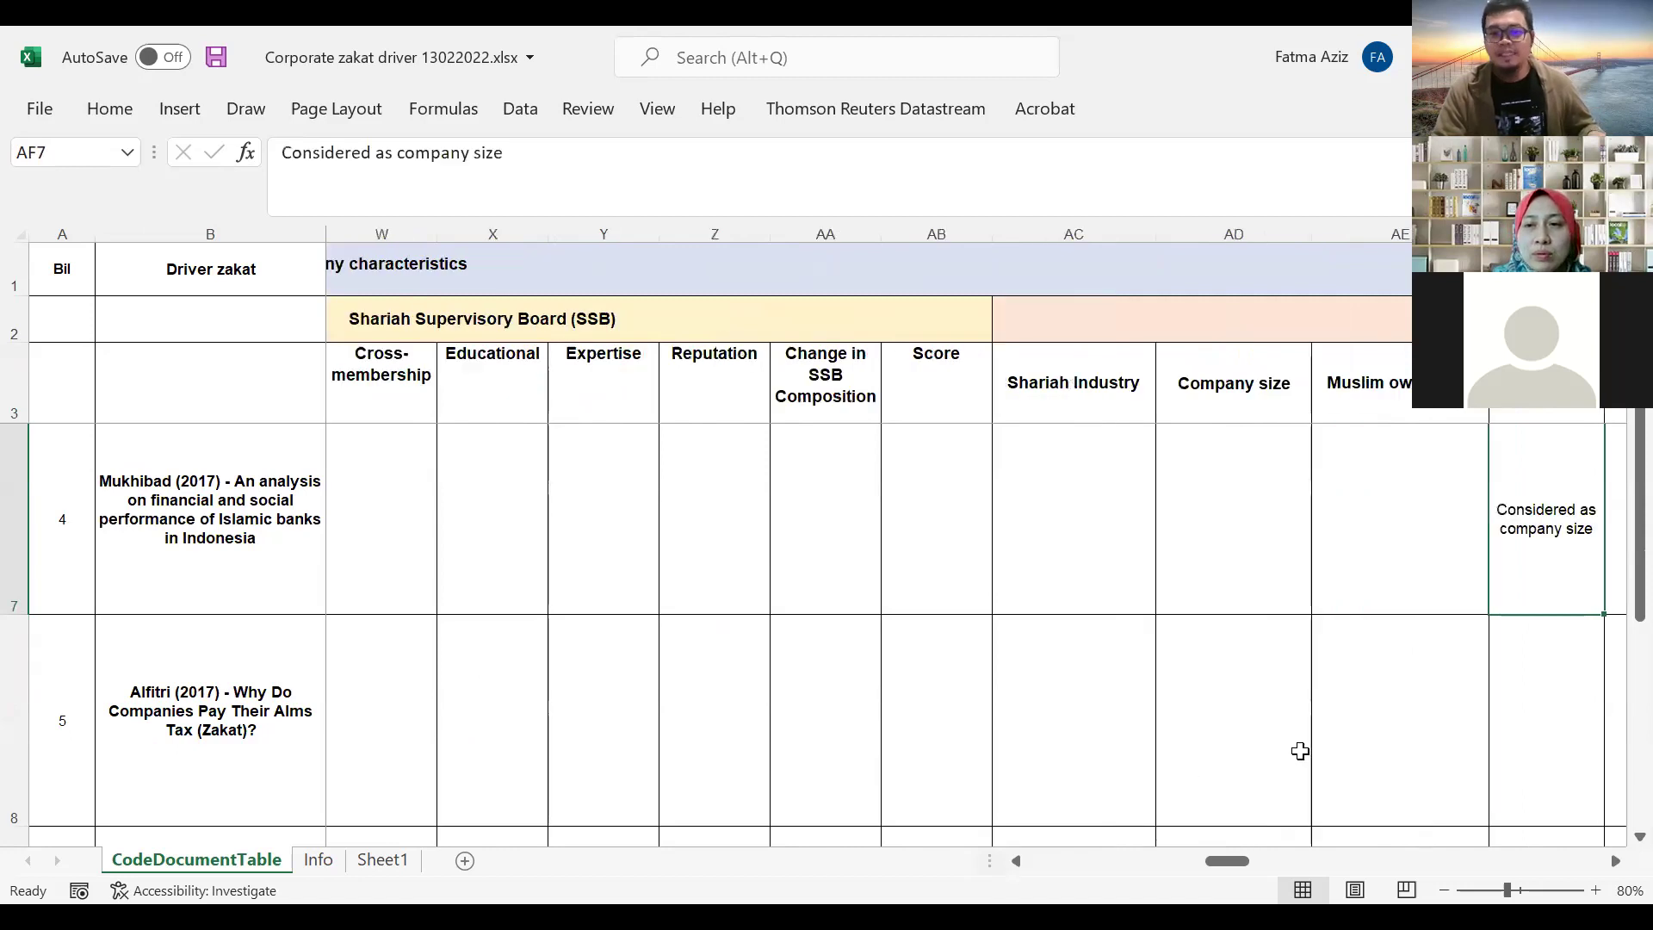
pyautogui.press('Right')
pyautogui.press('Right')
pyautogui.press('Right')
pyautogui.press('Right')
pyautogui.press('Right')
pyautogui.press('Right')
pyautogui.press('Right')
pyautogui.press('Right')
pyautogui.press('Right')
pyautogui.press('Right')
pyautogui.press('Right')
pyautogui.press('Right')
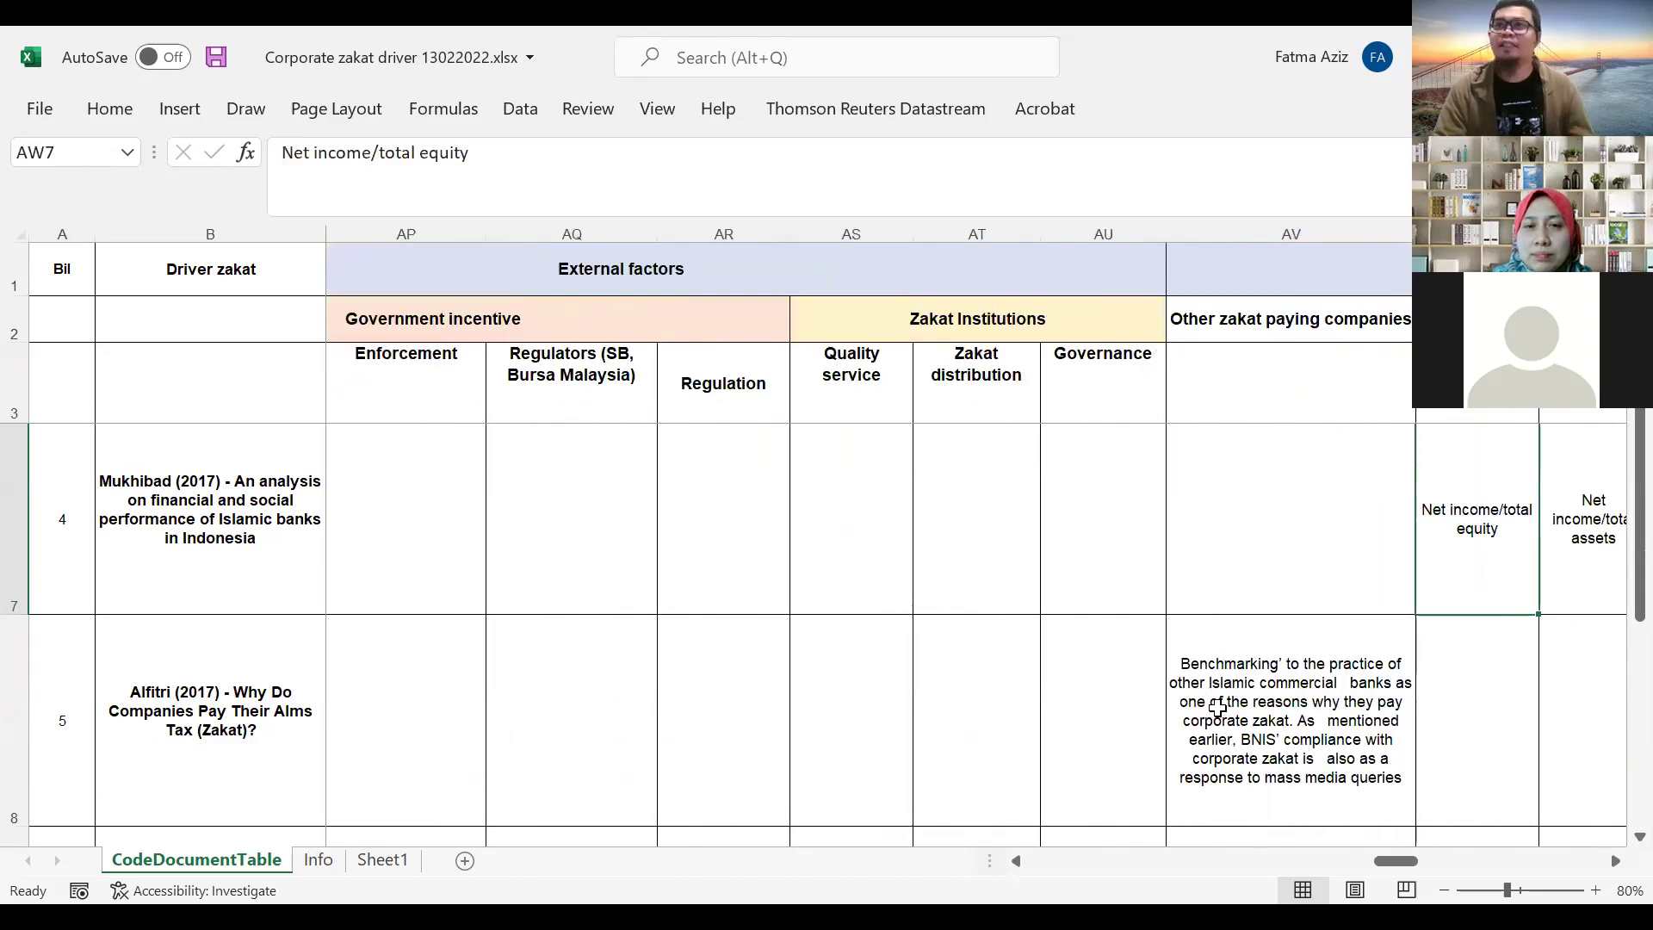
# Check paper 4's row back from the ROE column to the Theory/model/policy column.
pyautogui.press('Left')
pyautogui.press('Left')
pyautogui.press('Left')
pyautogui.press('Left')
pyautogui.press('Left')
pyautogui.press('Left')
pyautogui.press('Left')
pyautogui.press('Left')
pyautogui.press('Left')
pyautogui.press('Left')
pyautogui.press('Left')
pyautogui.press('Left')
pyautogui.press('Left')
pyautogui.press('Left')
pyautogui.press('Left')
pyautogui.press('Left')
pyautogui.press('Left')
pyautogui.press('Left')
pyautogui.press('Left')
pyautogui.press('Left')
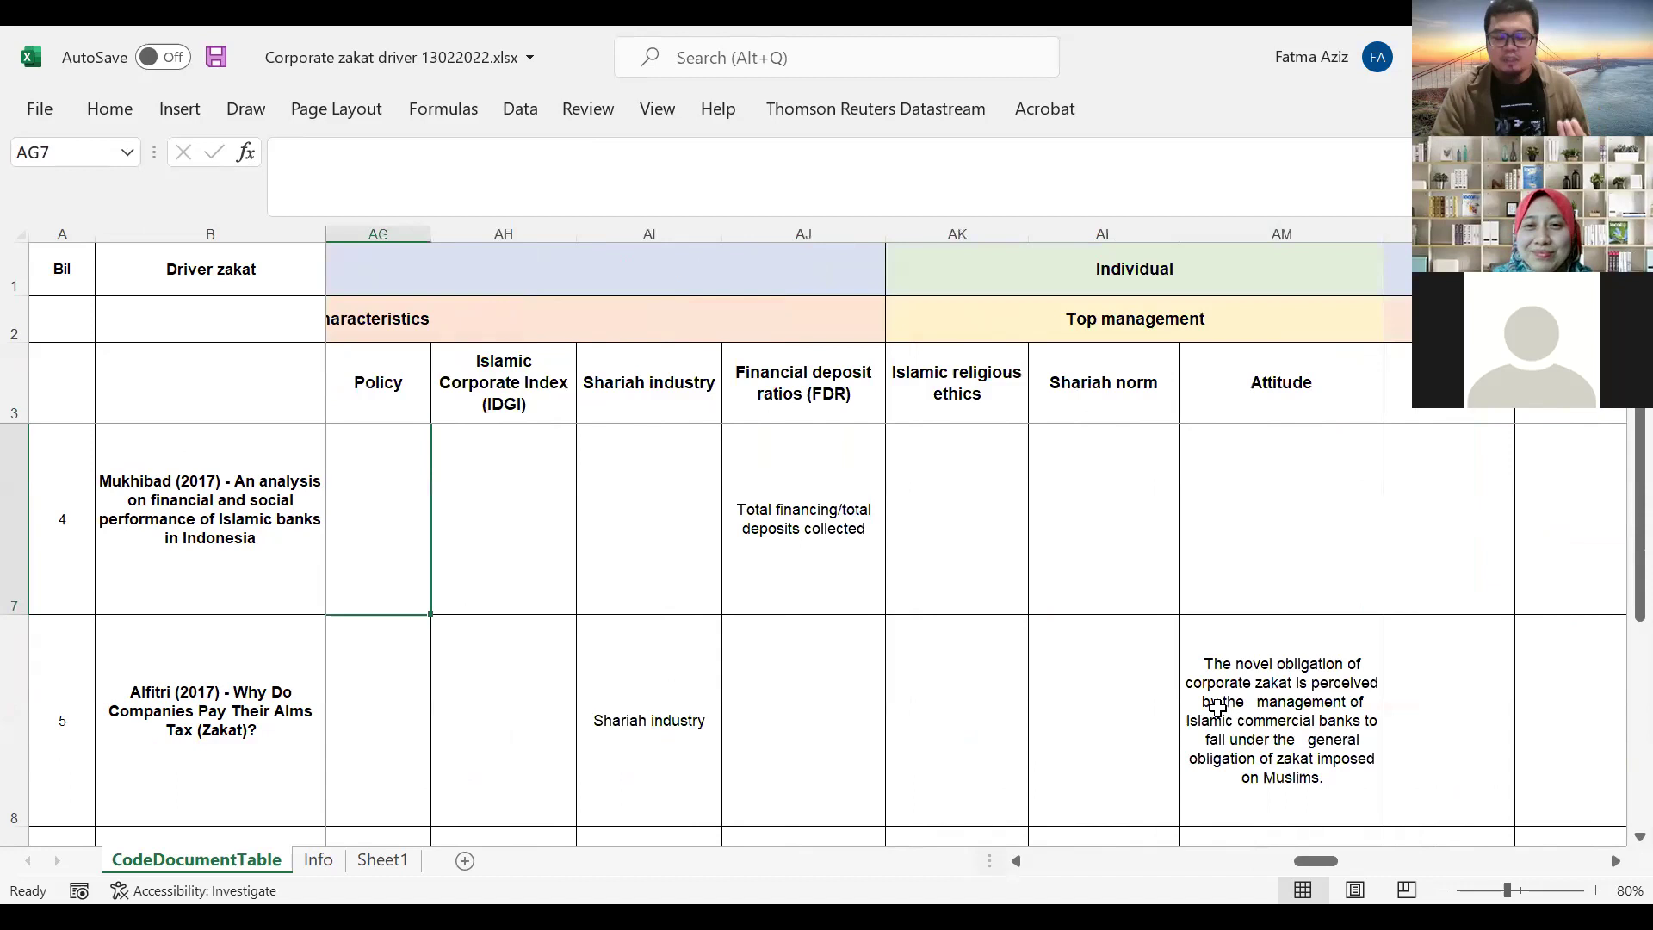
pyautogui.press('Left')
pyautogui.press('Left')
pyautogui.press('Left')
pyautogui.press('Left')
pyautogui.press('Left')
pyautogui.press('Left')
pyautogui.press('Left')
pyautogui.press('Left')
pyautogui.press('Left')
pyautogui.press('Left')
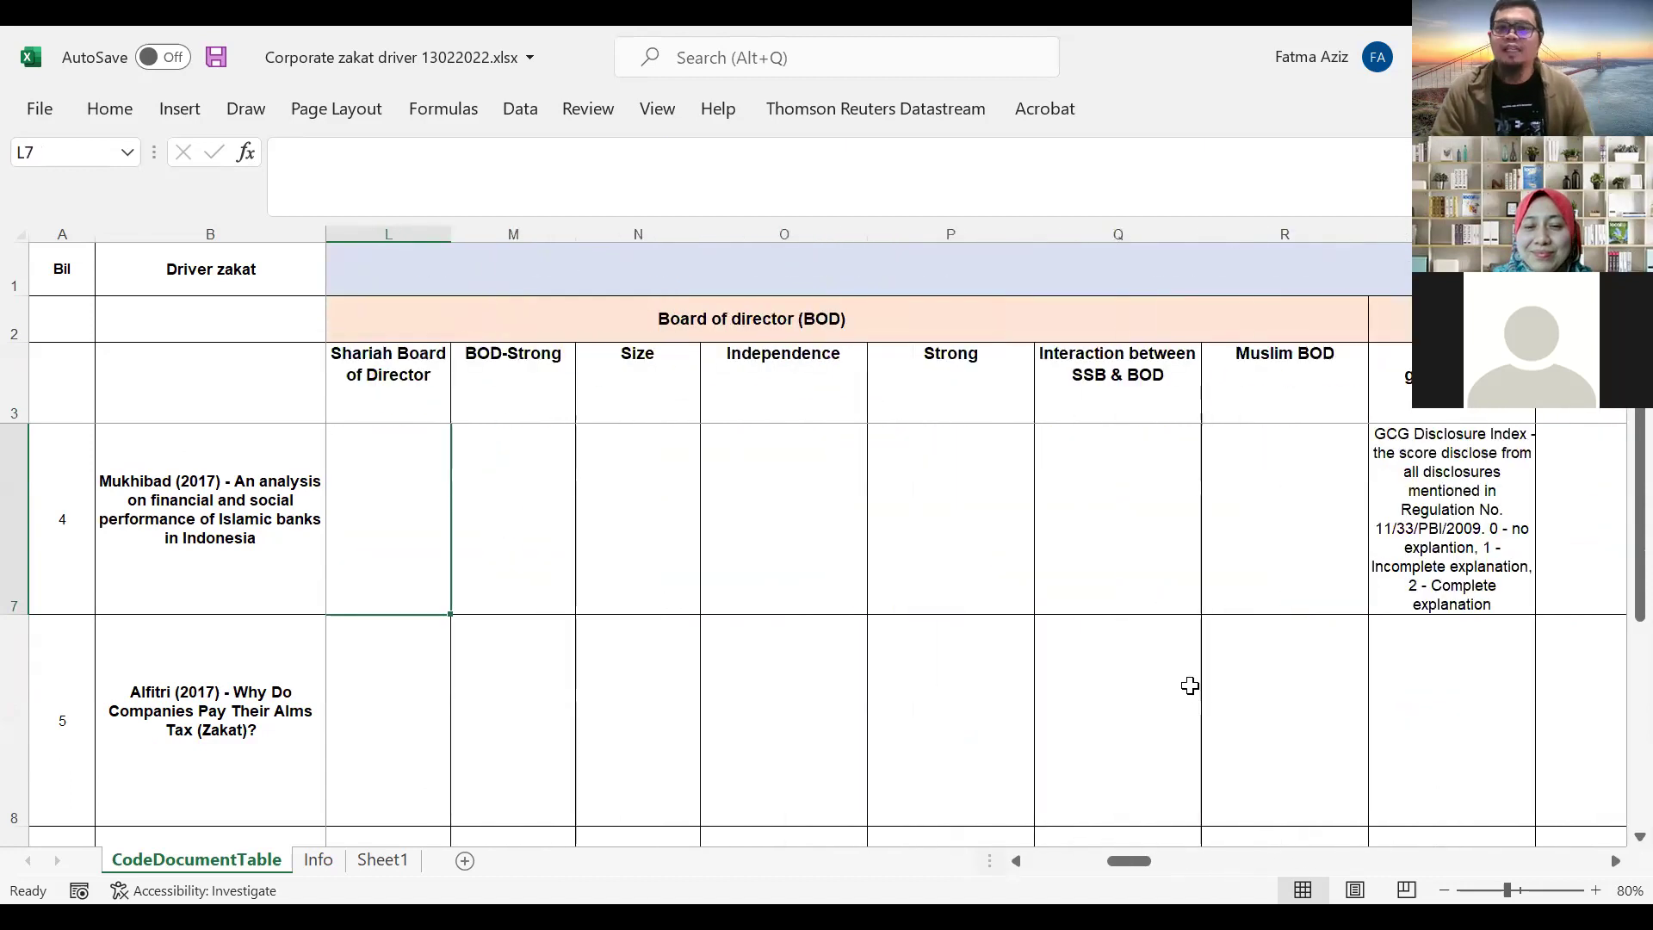
pyautogui.press('Left')
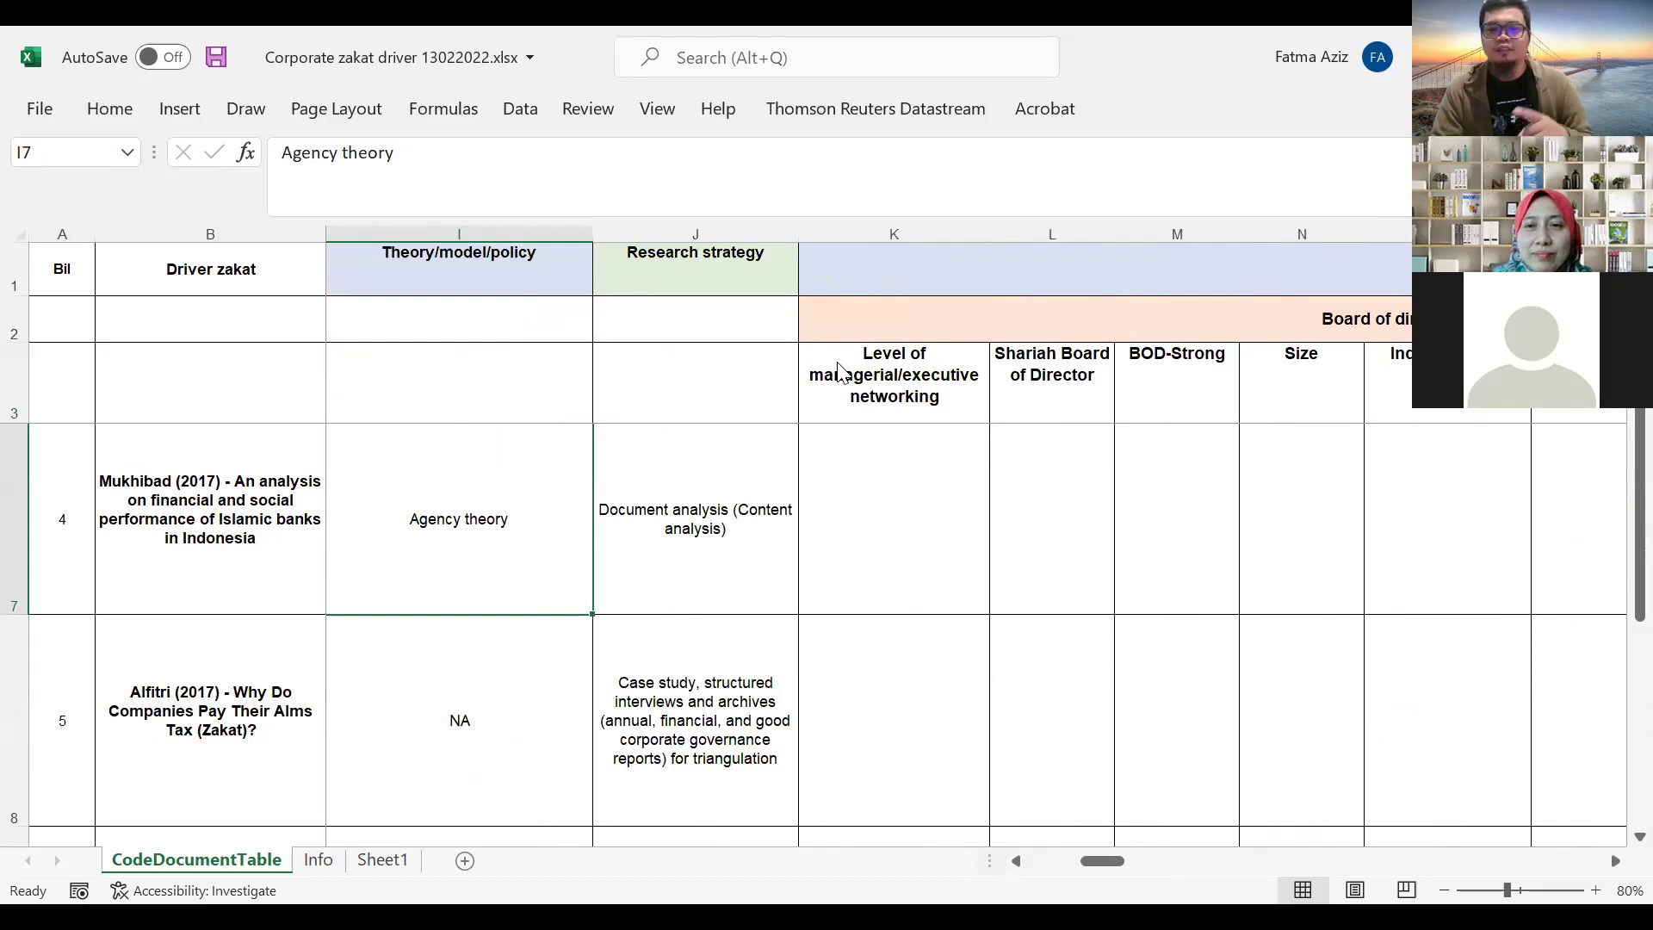
# Check paper 1's entries under the Board of director heading, from managerial networking to Size, at 60% zoom.
pyautogui.click(1464, 319)
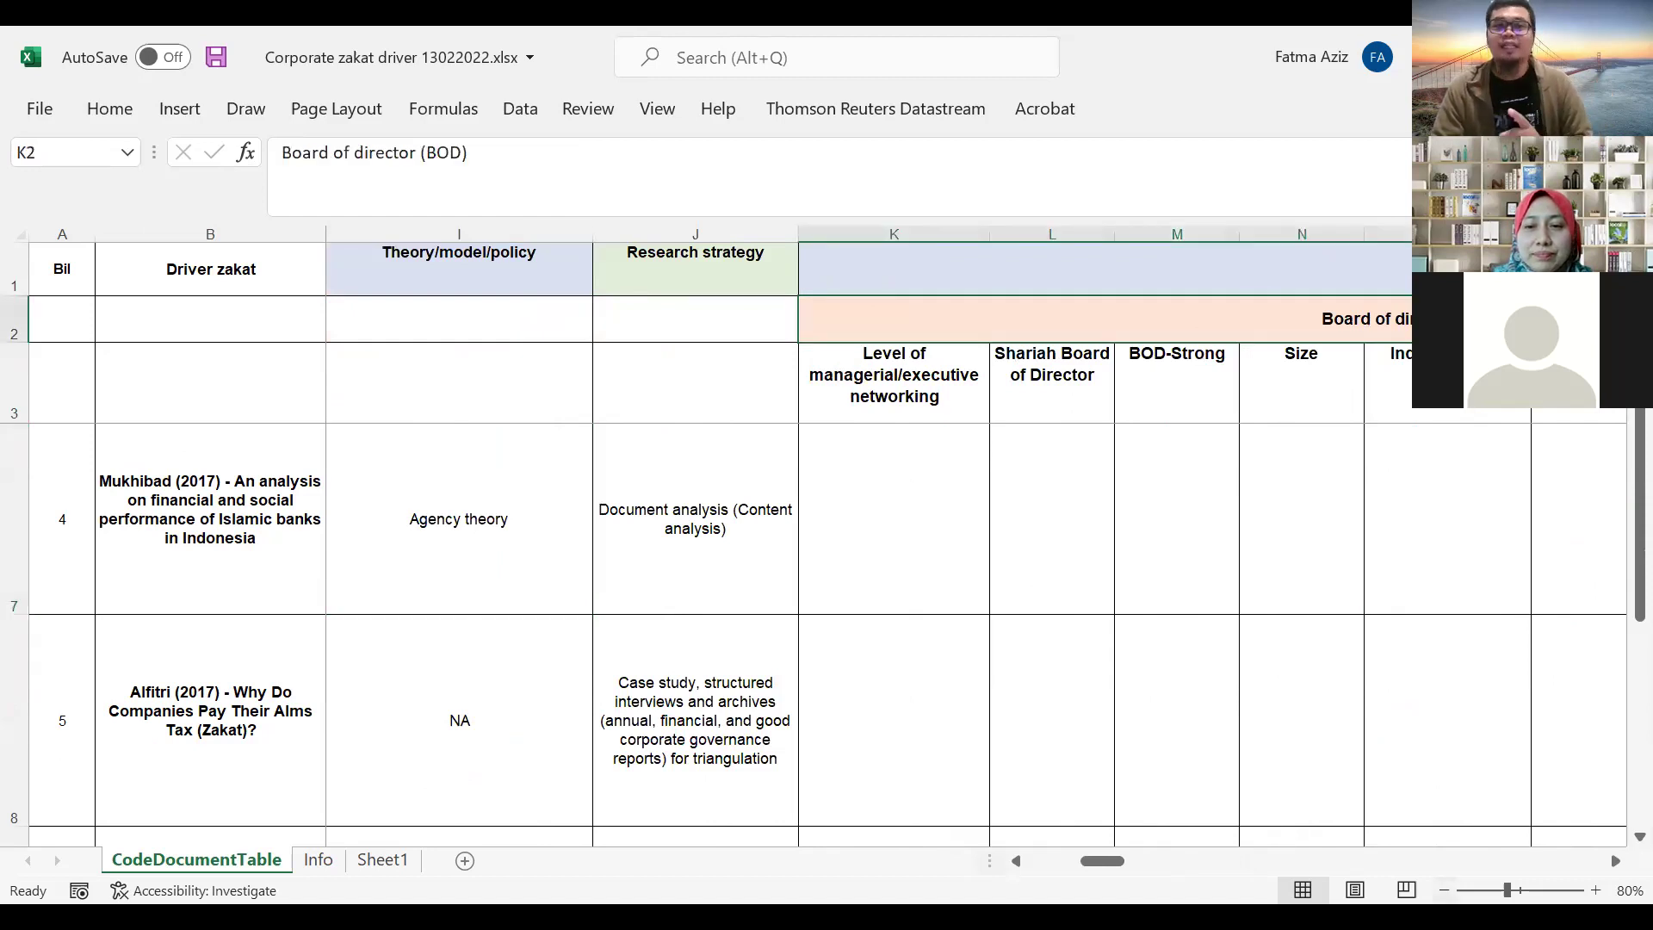
pyautogui.click(1443, 890)
pyautogui.click(1443, 891)
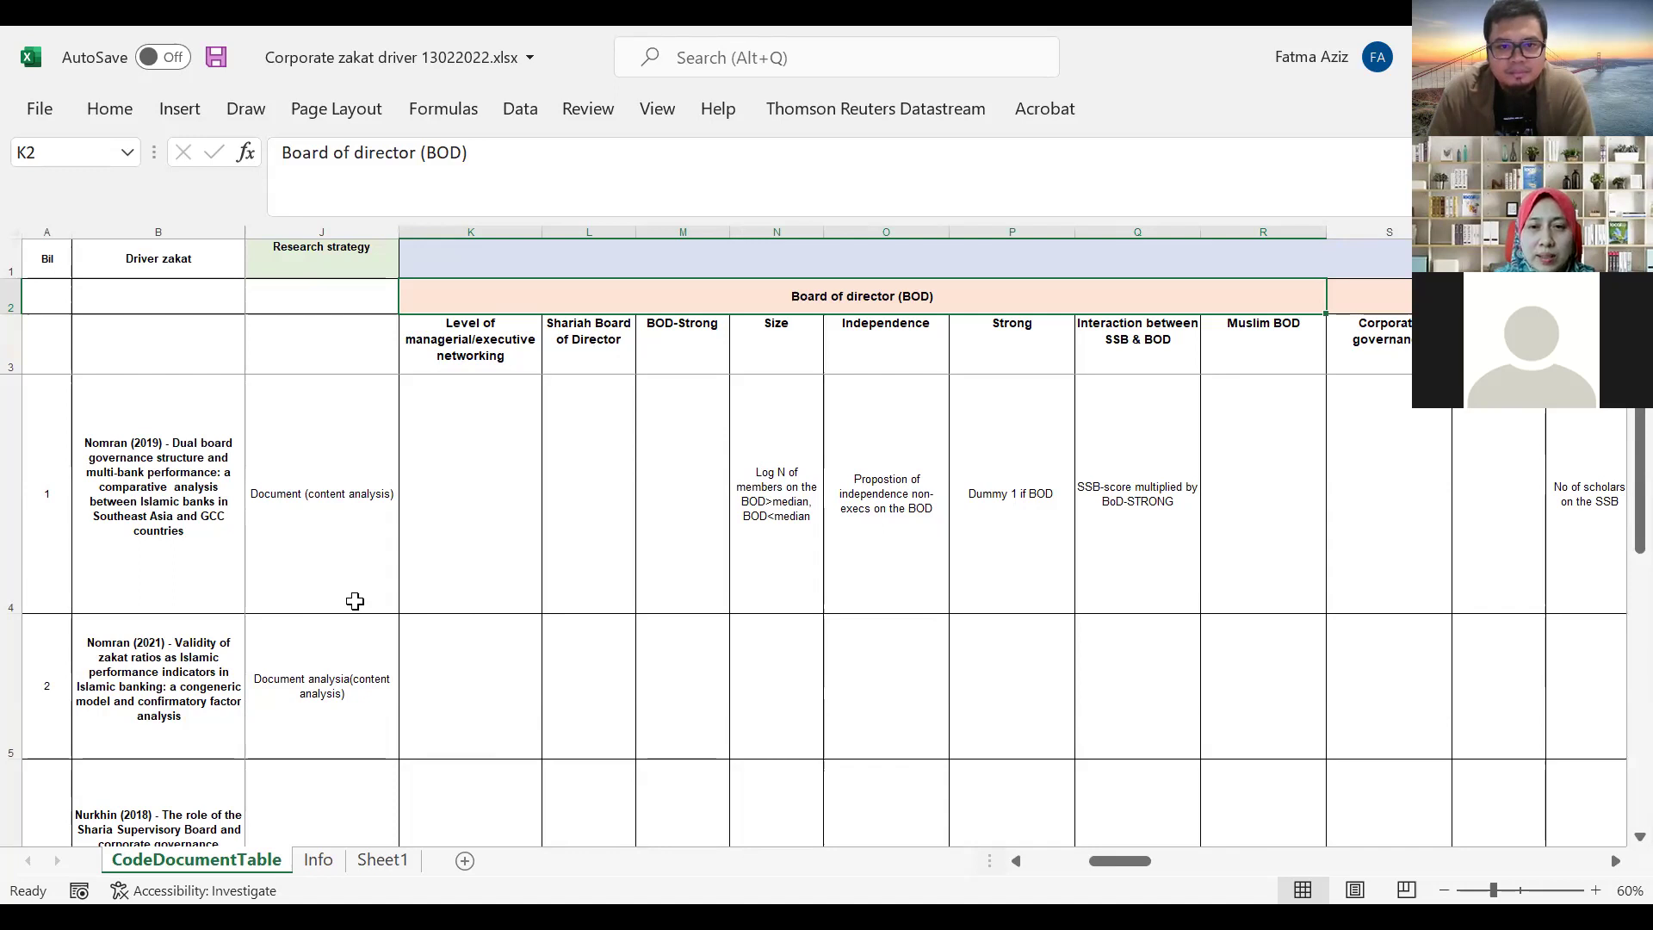
pyautogui.click(458, 599)
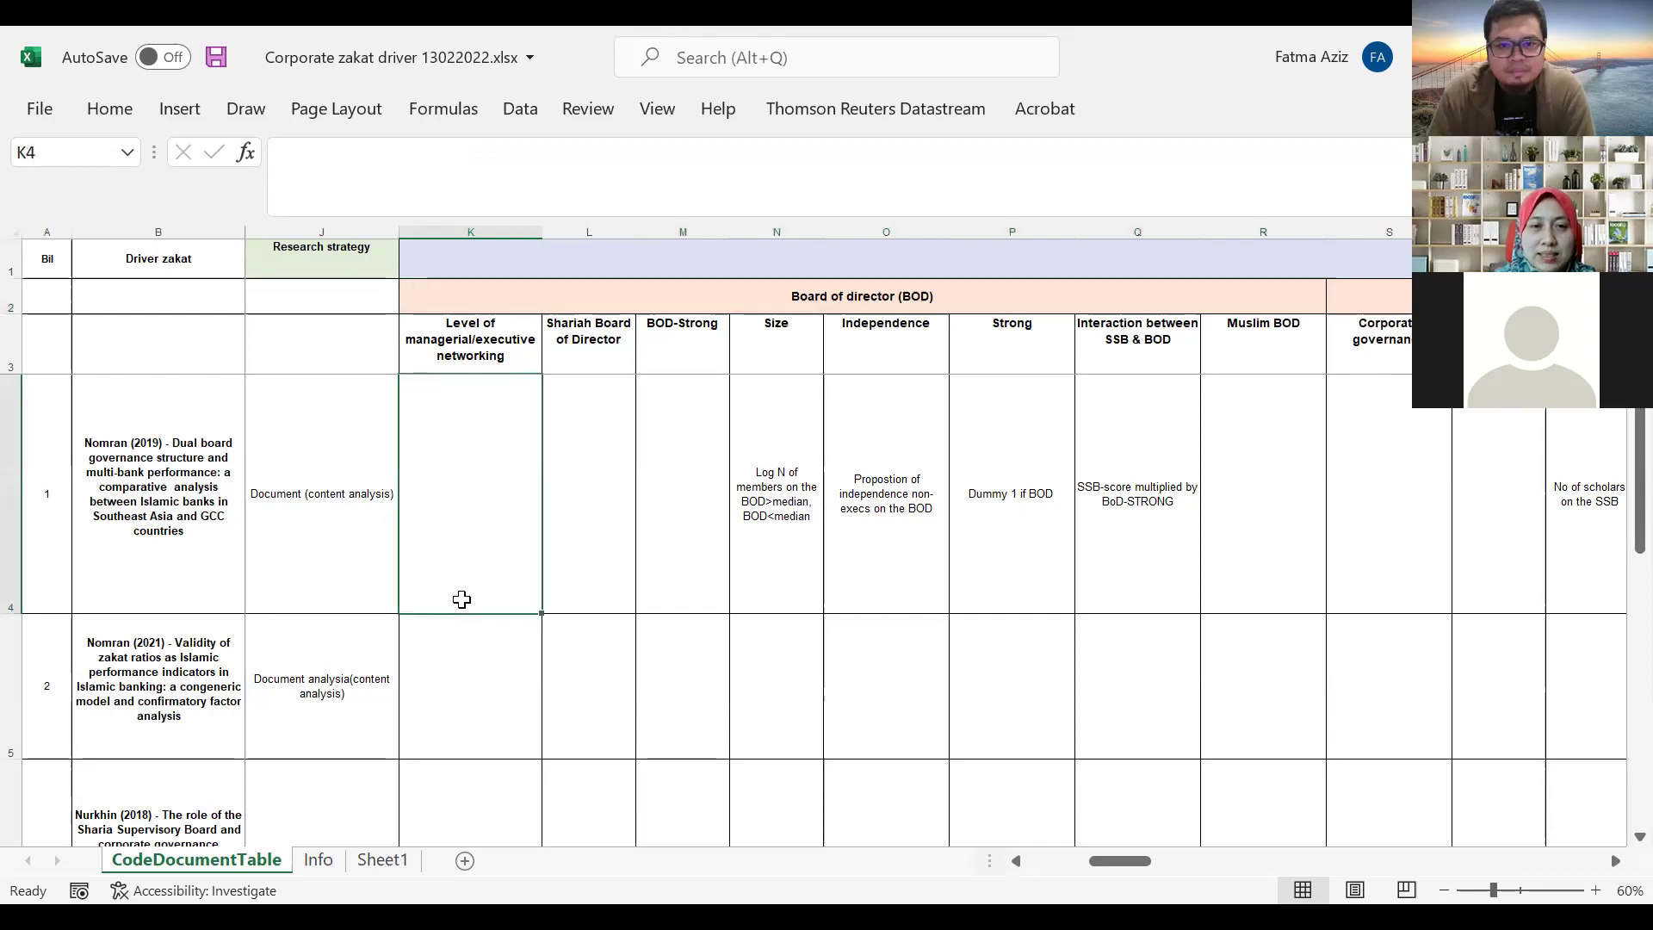
pyautogui.click(561, 587)
pyautogui.click(699, 541)
pyautogui.click(783, 540)
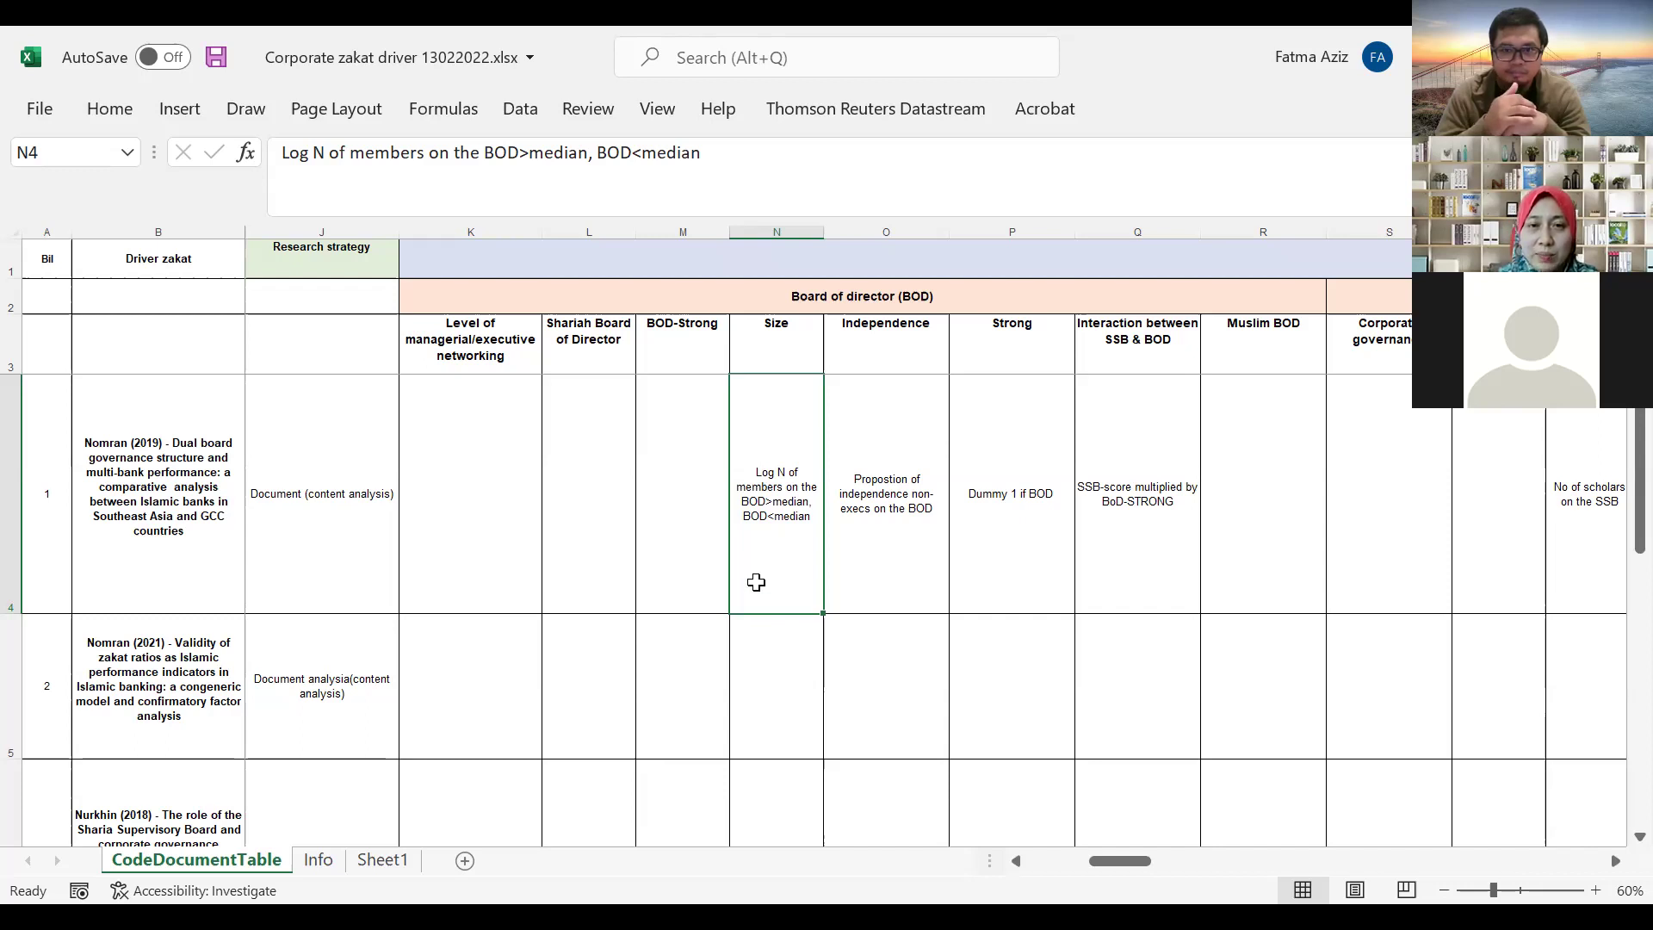
# Review the driver category headings for Board of director, Shariah Supervisory Board and Other company's characteristics.
pyautogui.click(512, 366)
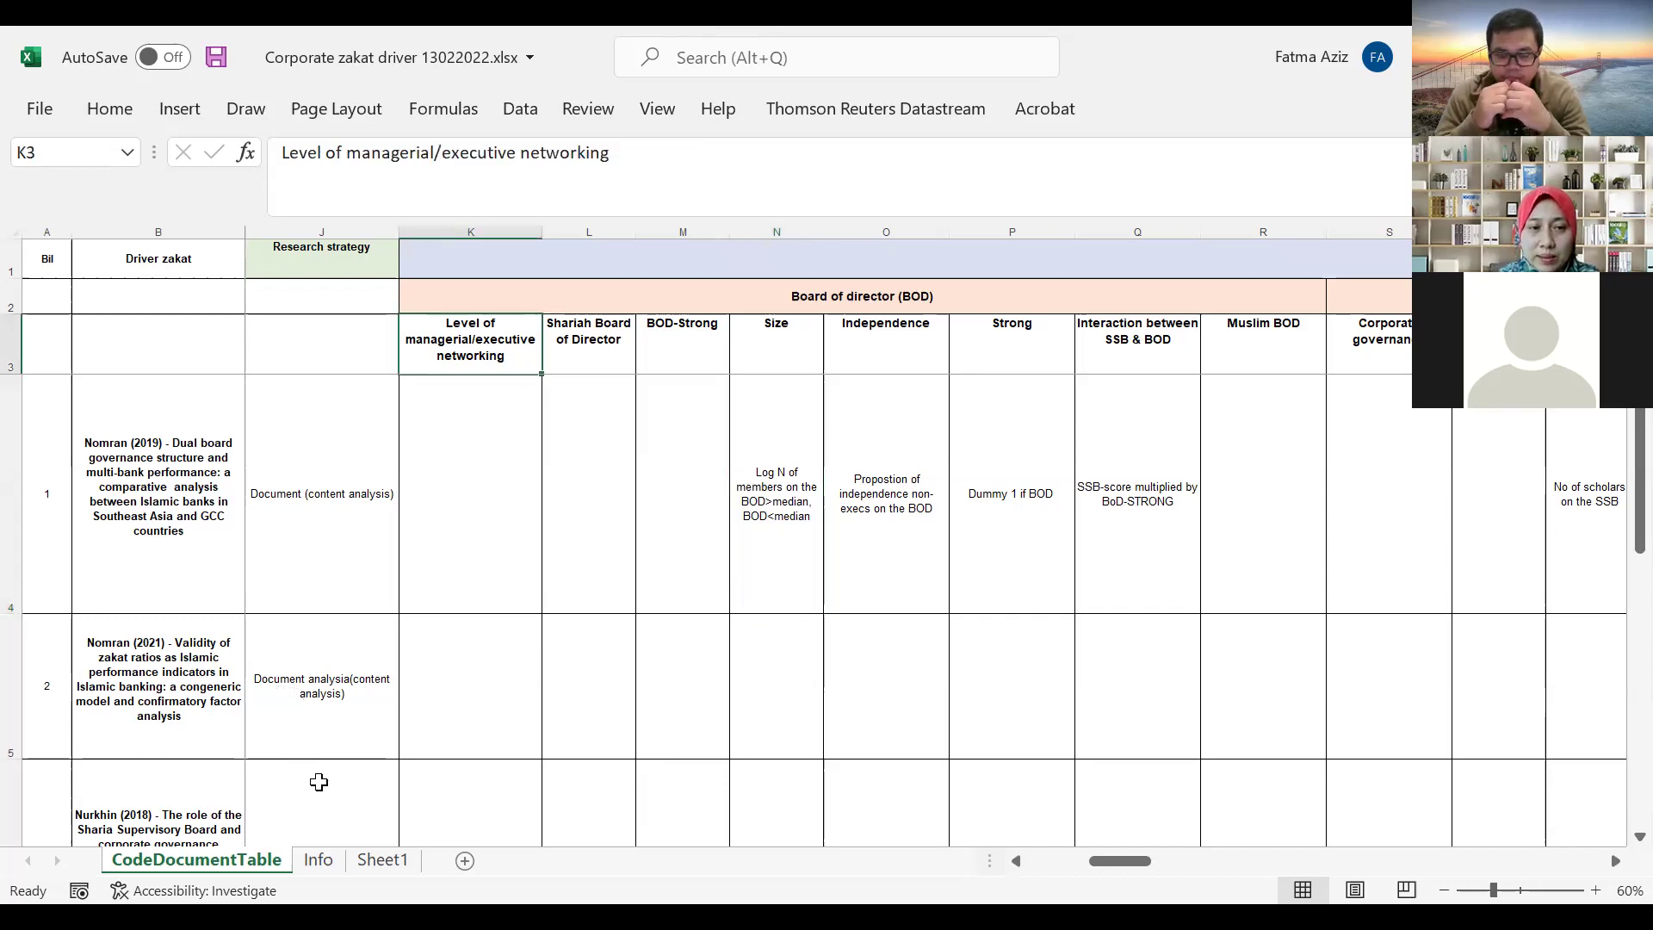
pyautogui.click(830, 288)
pyautogui.press('Right')
pyautogui.press('Right')
pyautogui.press('Right')
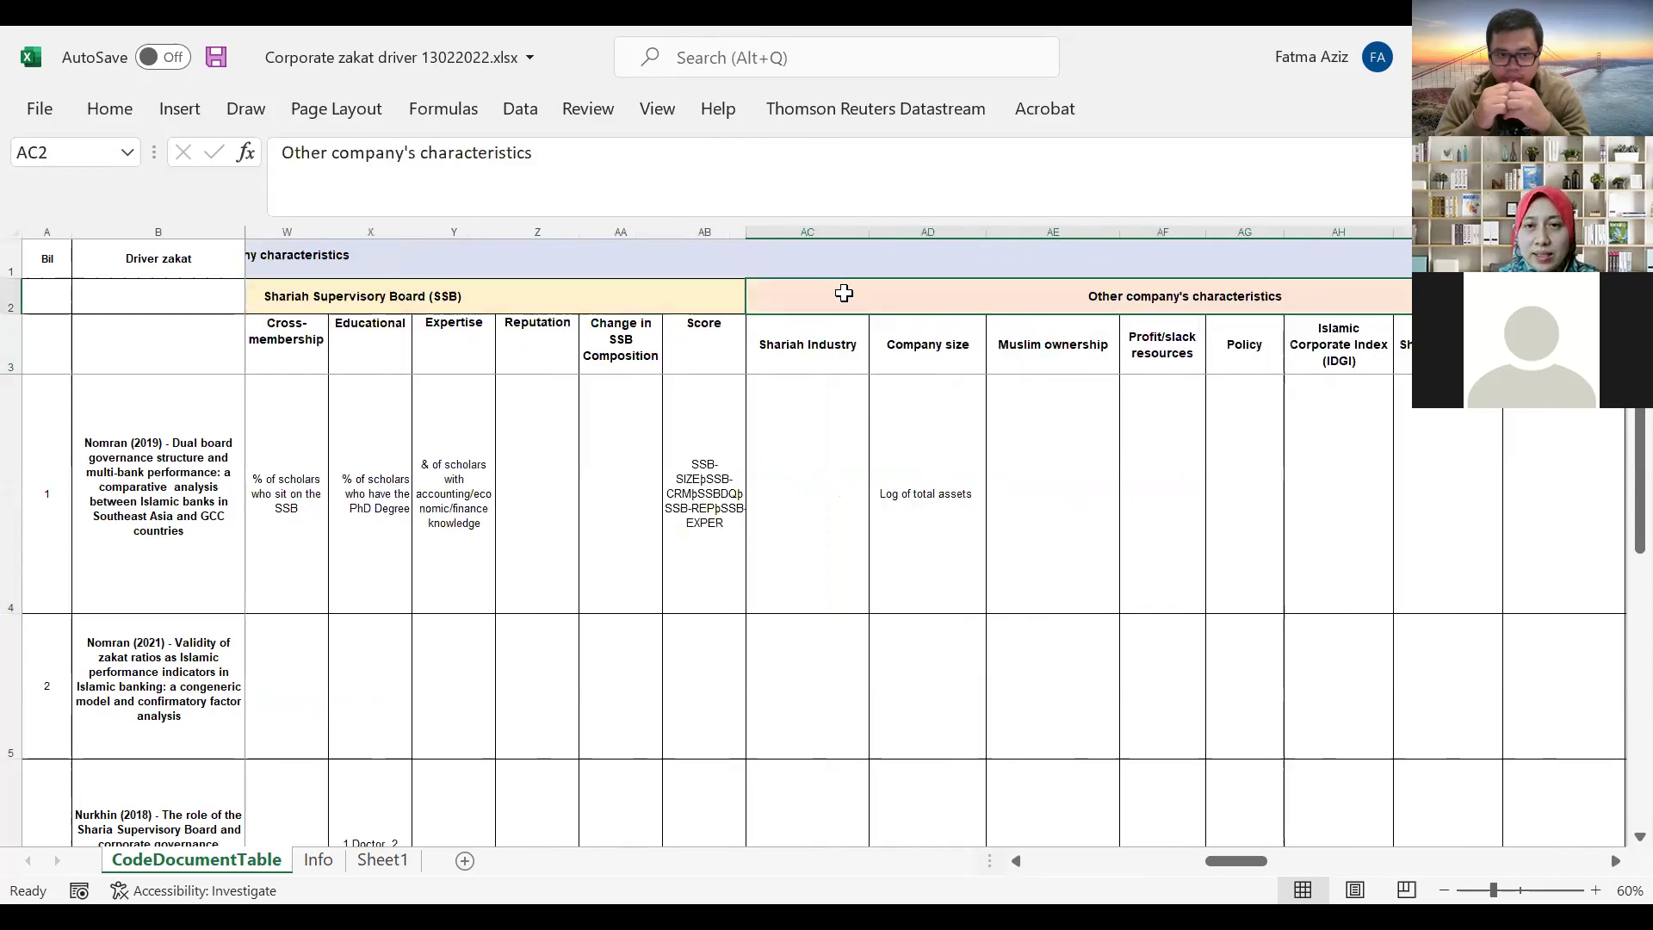
pyautogui.click(469, 308)
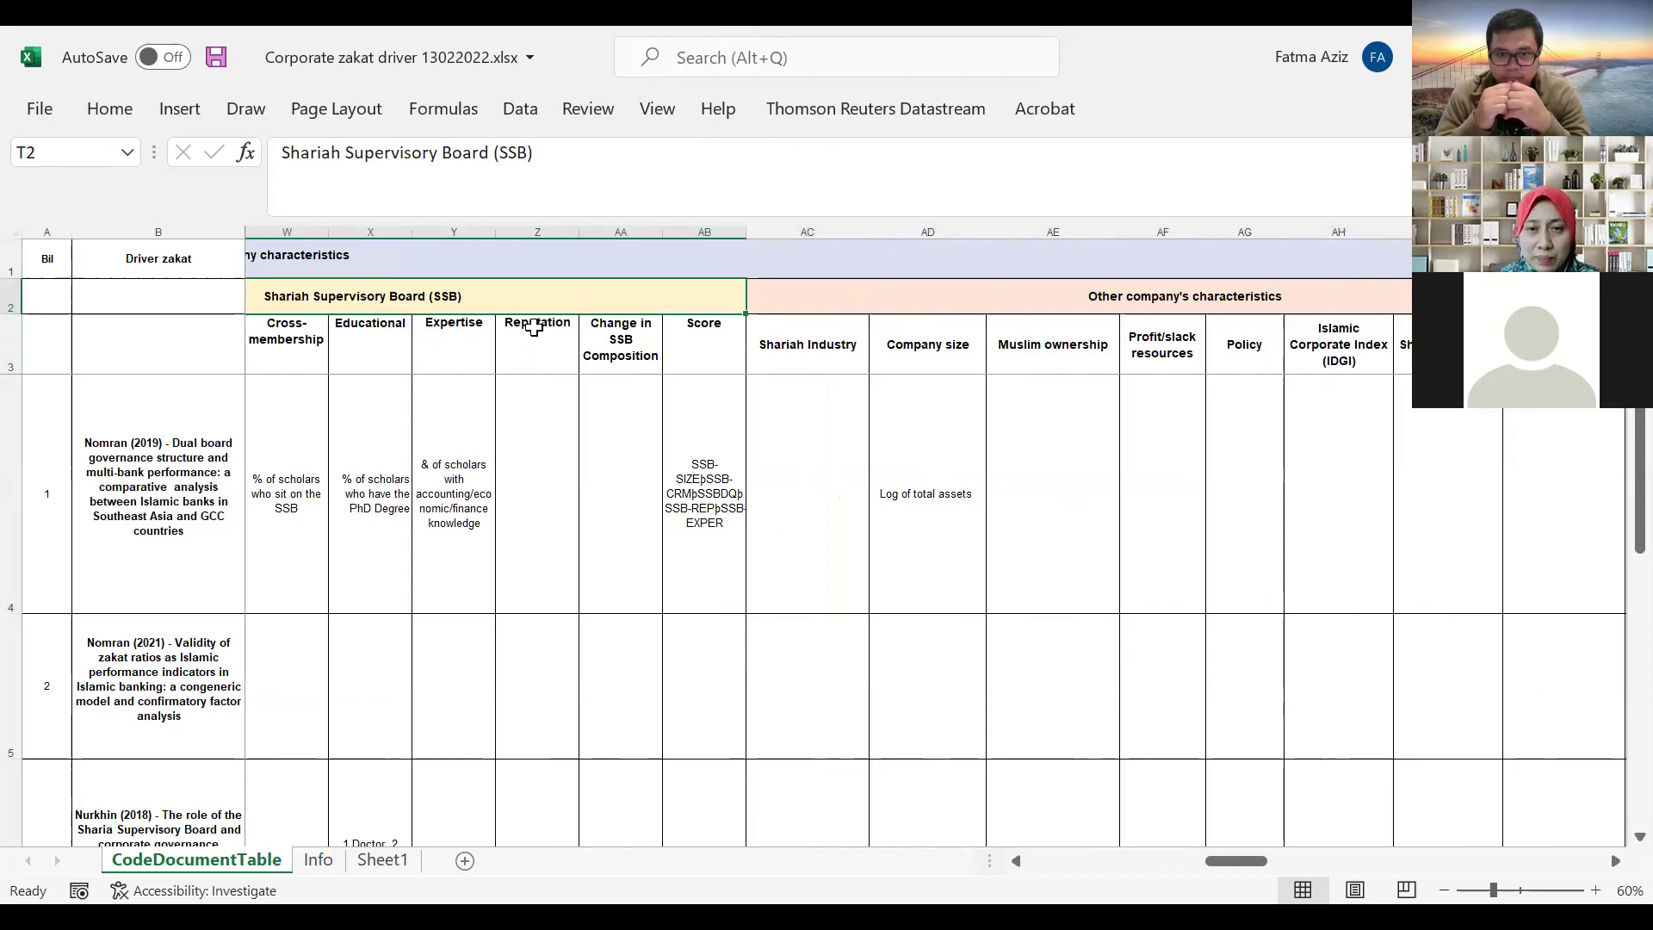
pyautogui.click(893, 308)
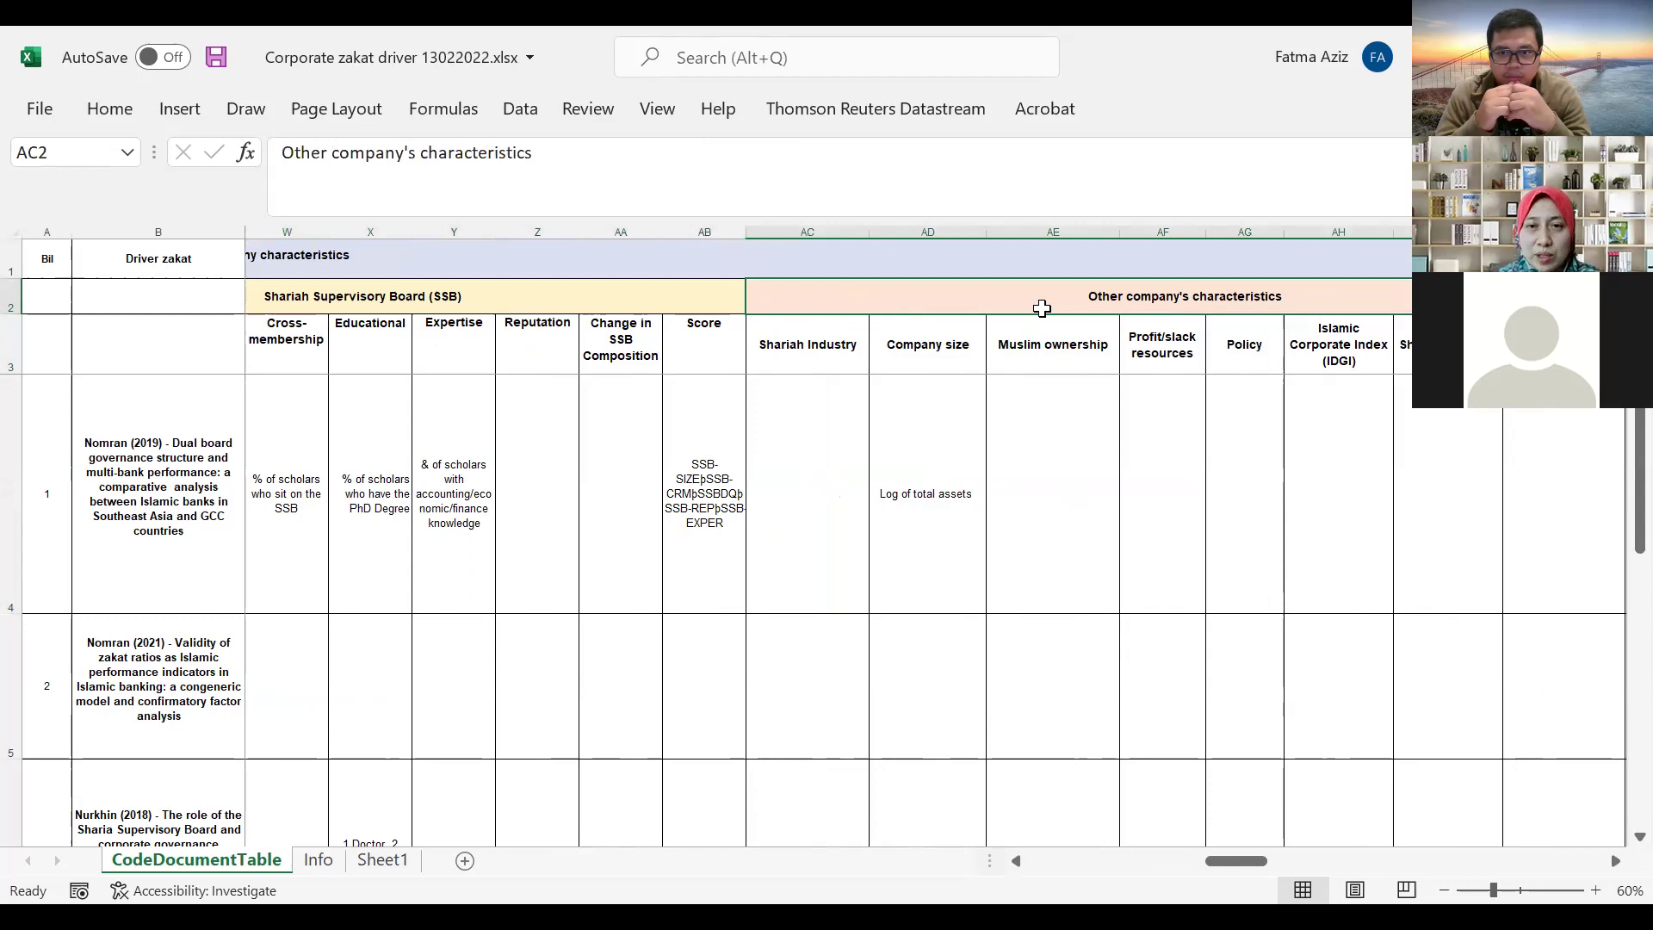
# Review the column headings under Other company's characteristics from Muslim ownership onward, up to the Top management category.
pyautogui.click(1059, 349)
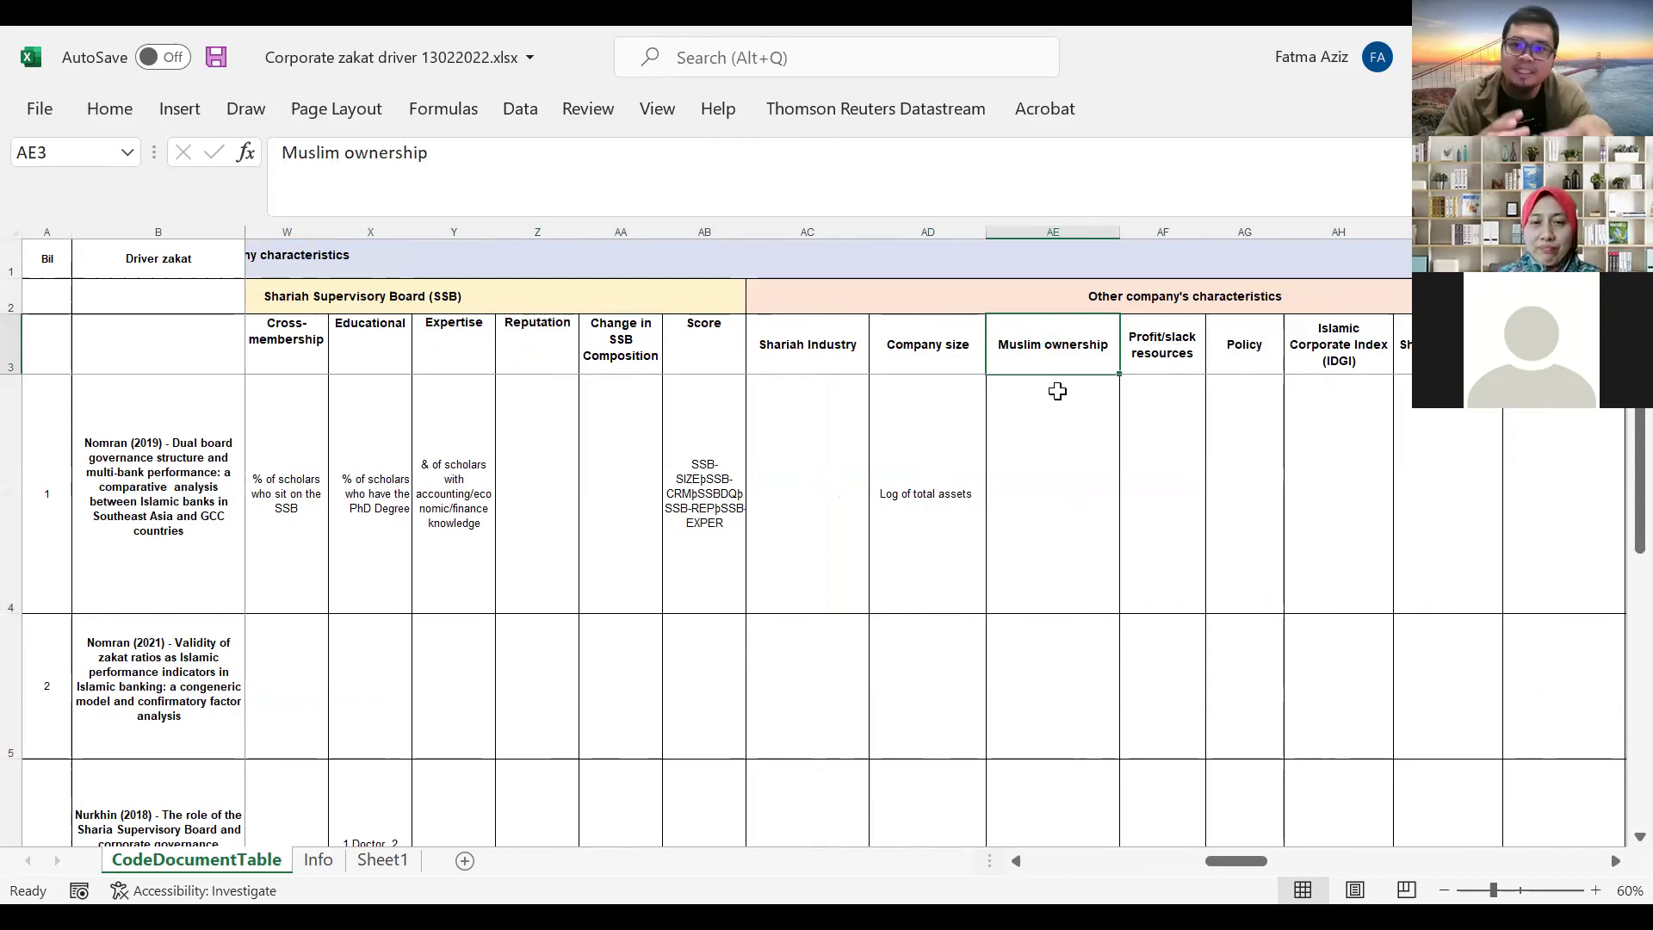
pyautogui.press('Right')
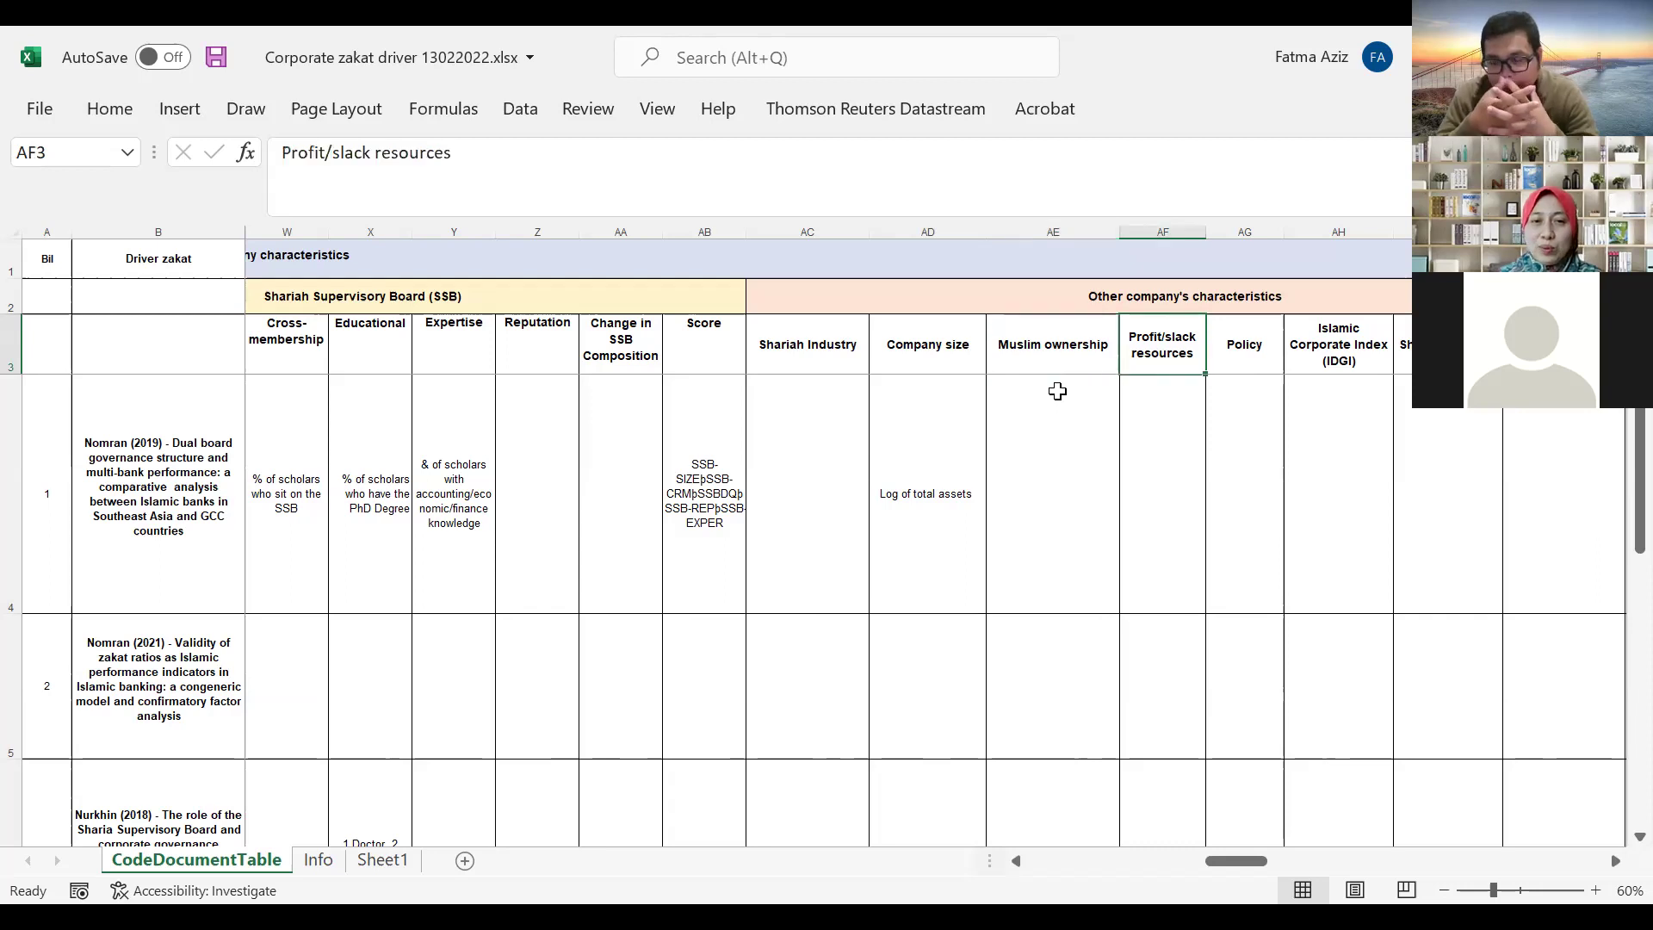
pyautogui.press('Right')
pyautogui.press('Right')
pyautogui.press('Right')
pyautogui.press('Right')
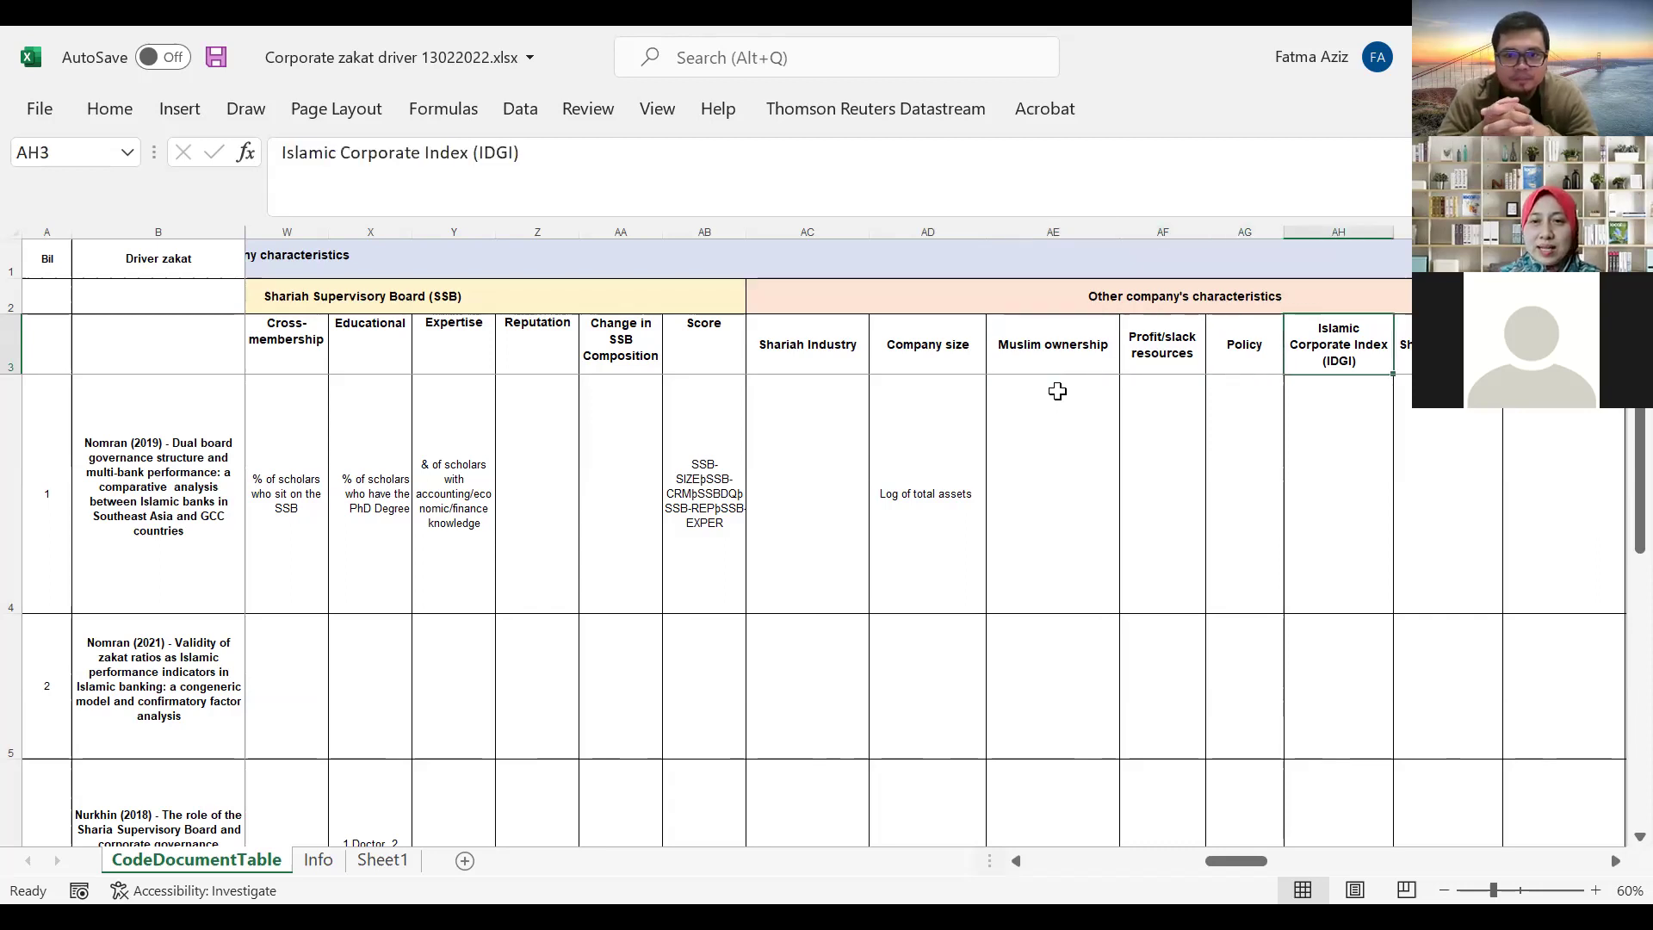
pyautogui.press('Right')
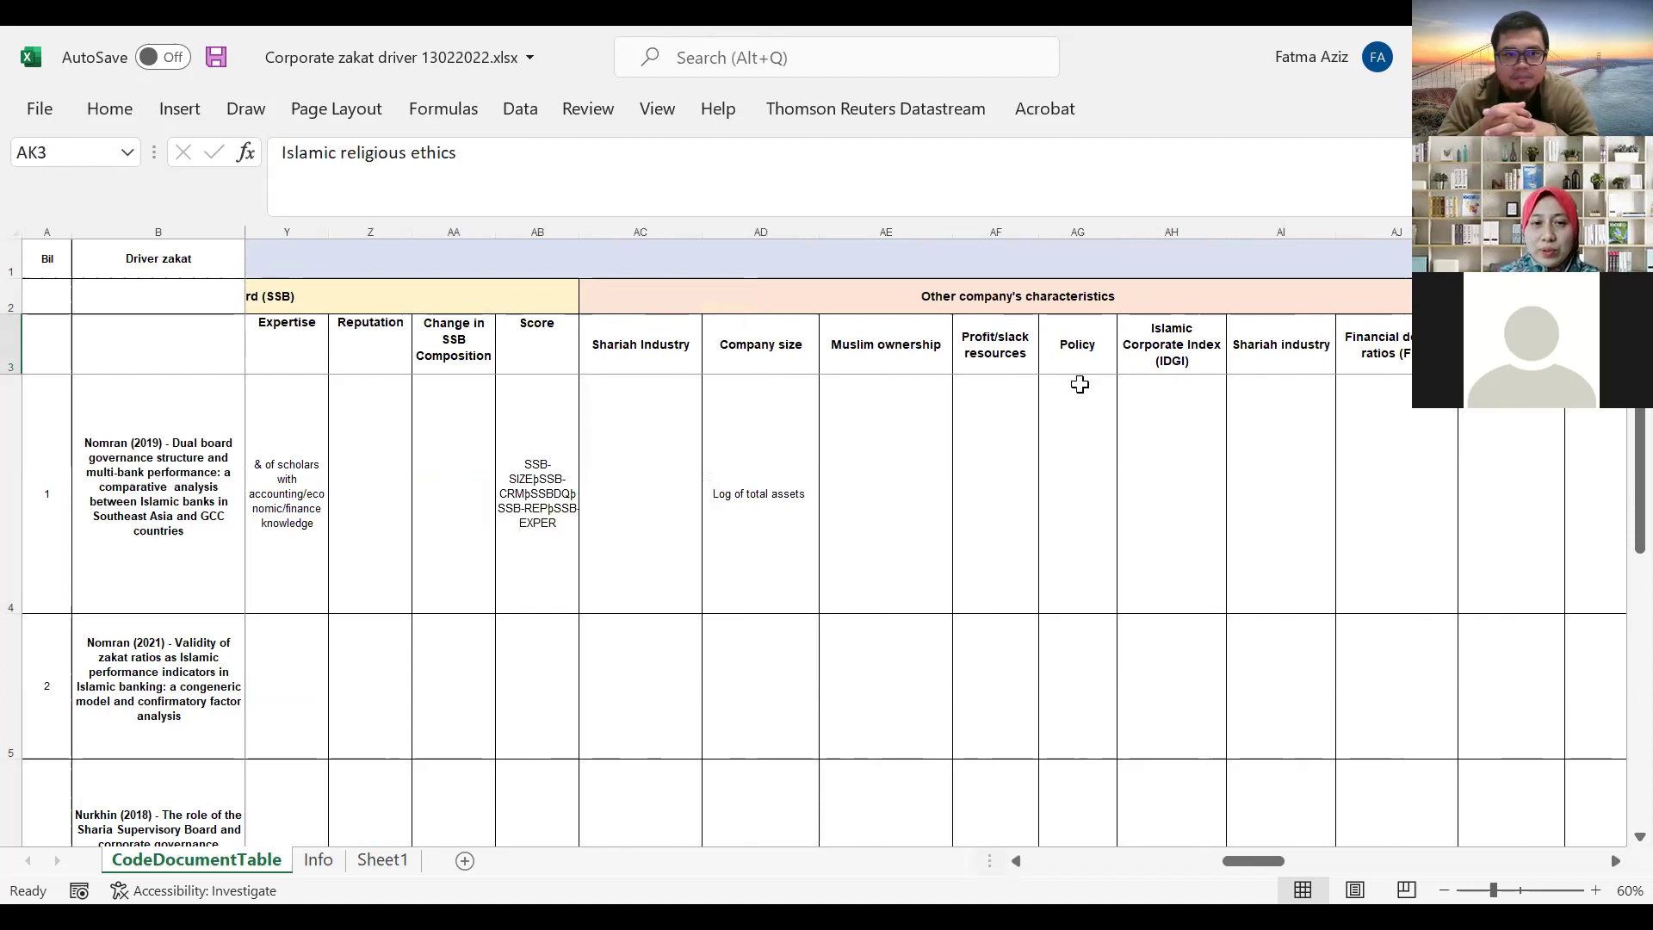
pyautogui.click(1016, 354)
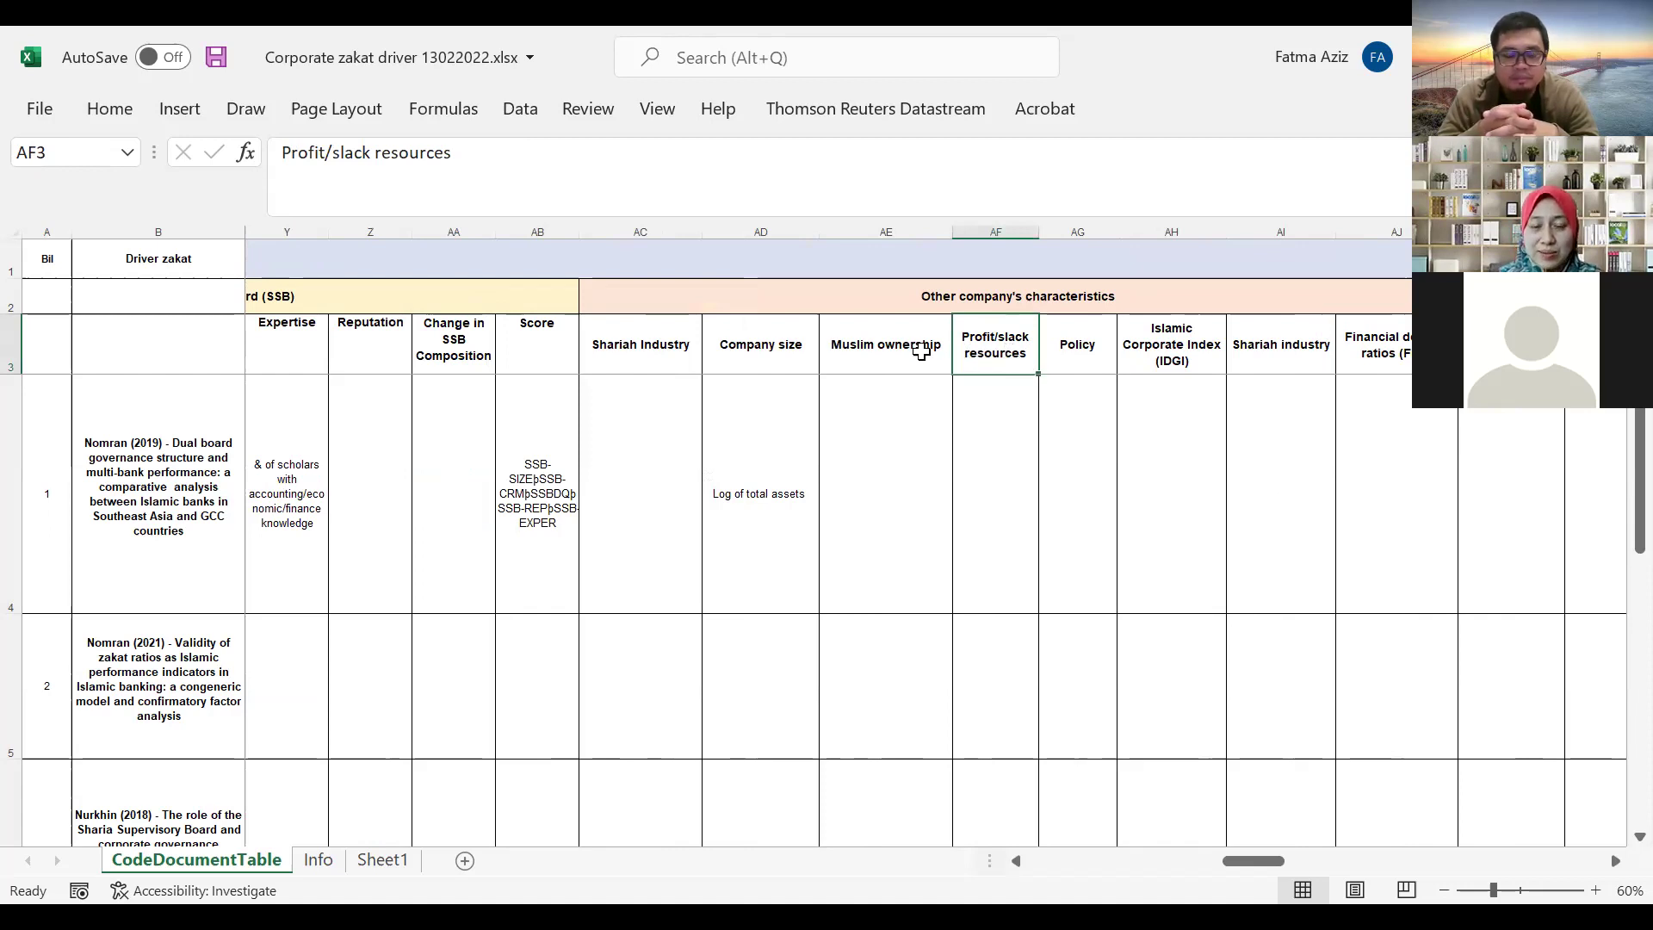
pyautogui.click(878, 364)
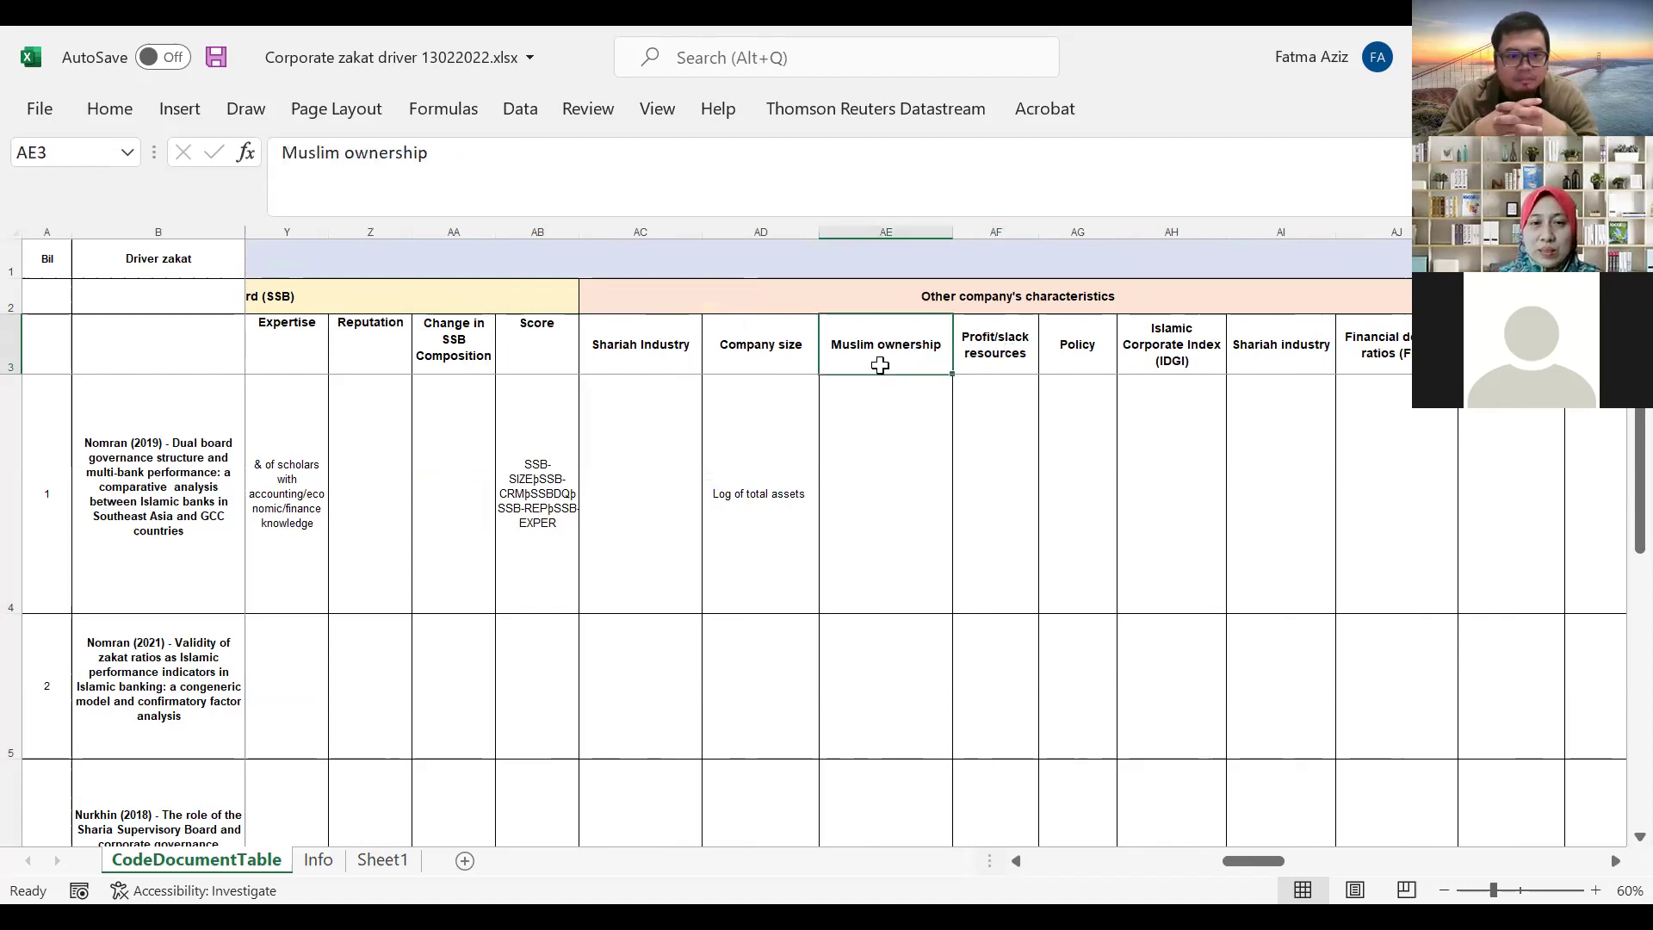
pyautogui.click(1376, 317)
pyautogui.press('Right')
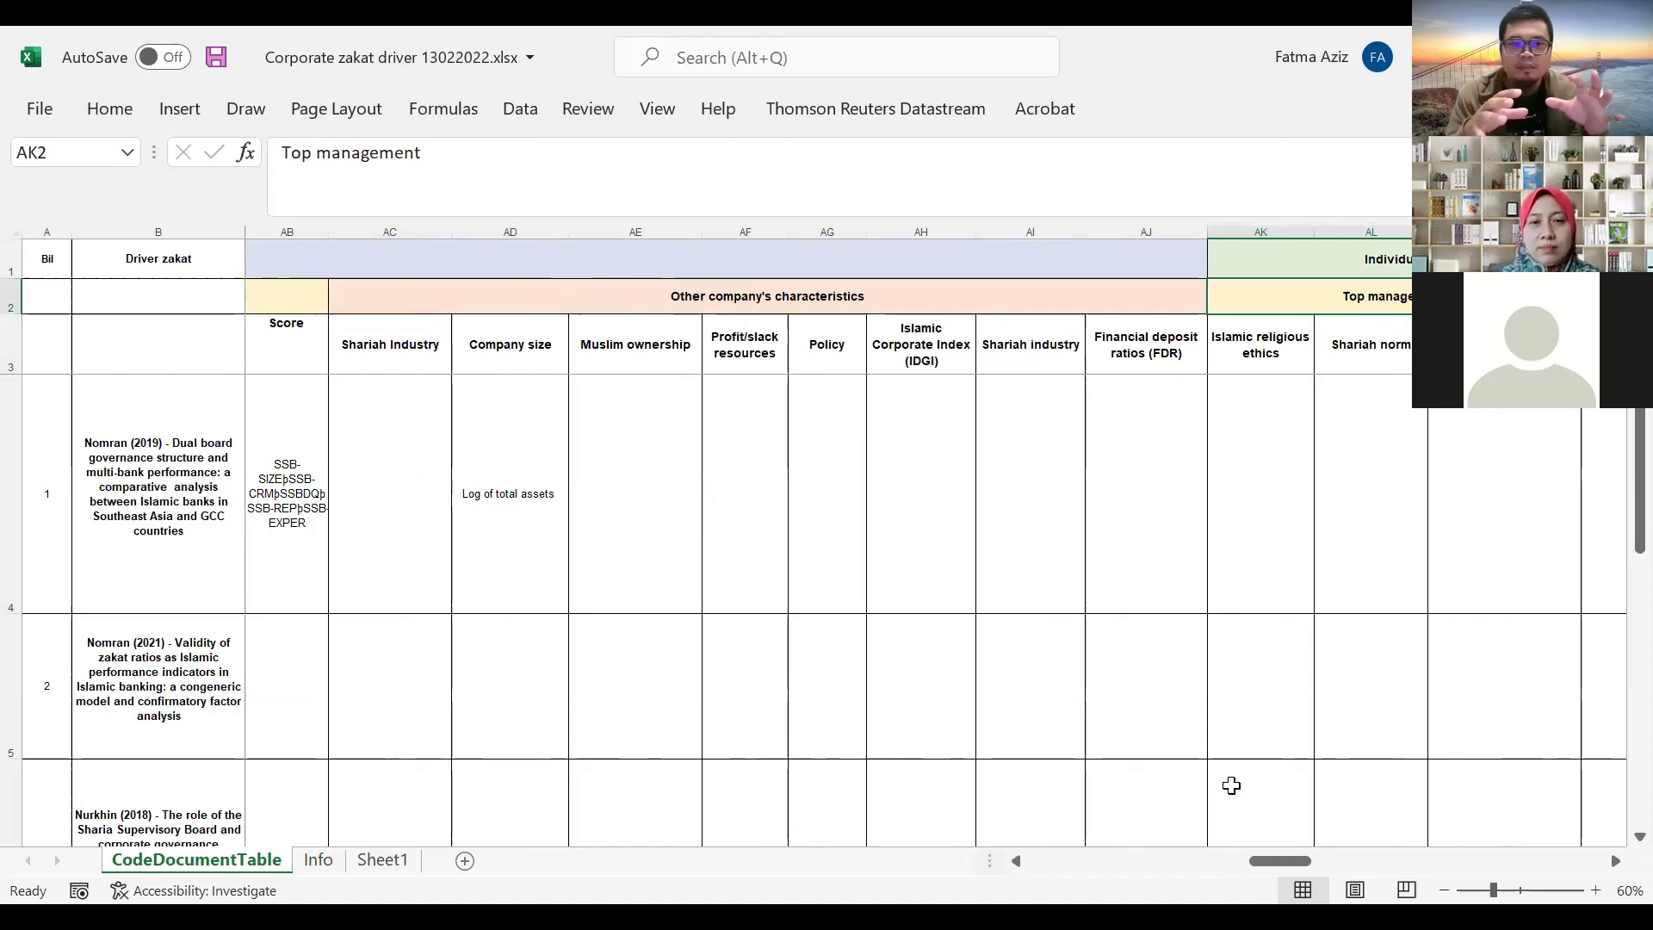
# Examine paper 1's row across the individual and external factor columns to Qardul hasan Performance.
pyautogui.click(1158, 610)
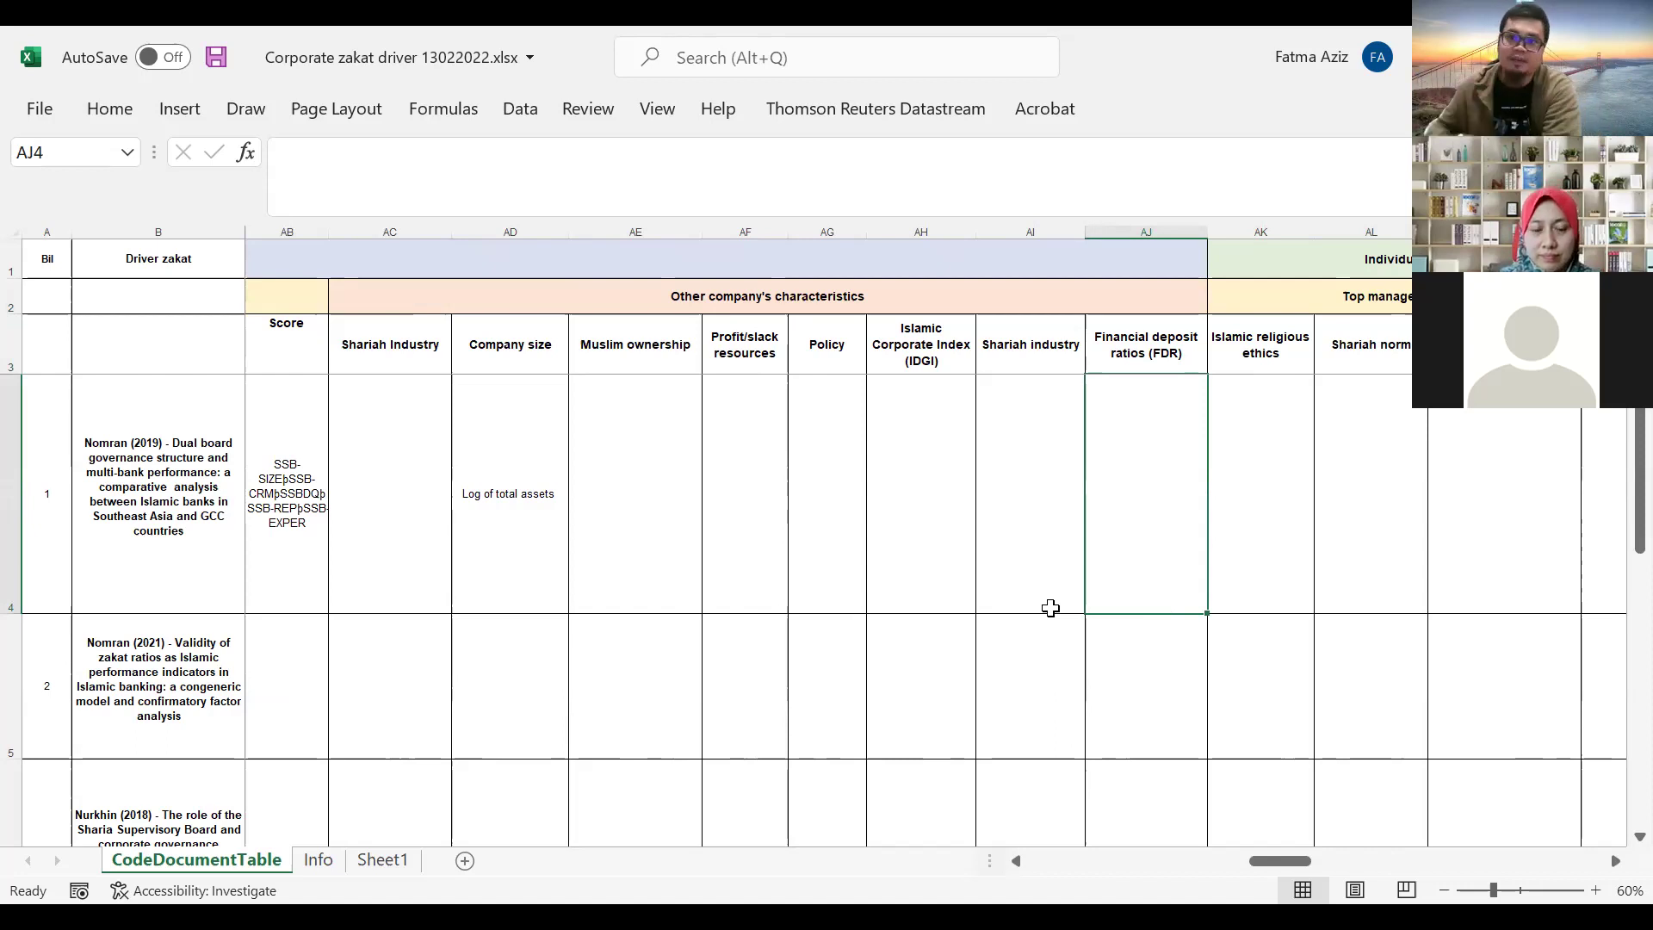
pyautogui.press('Right')
pyautogui.press('Right')
pyautogui.press('Right')
pyautogui.press('Right')
pyautogui.press('Right')
pyautogui.press('Right')
pyautogui.press('Right')
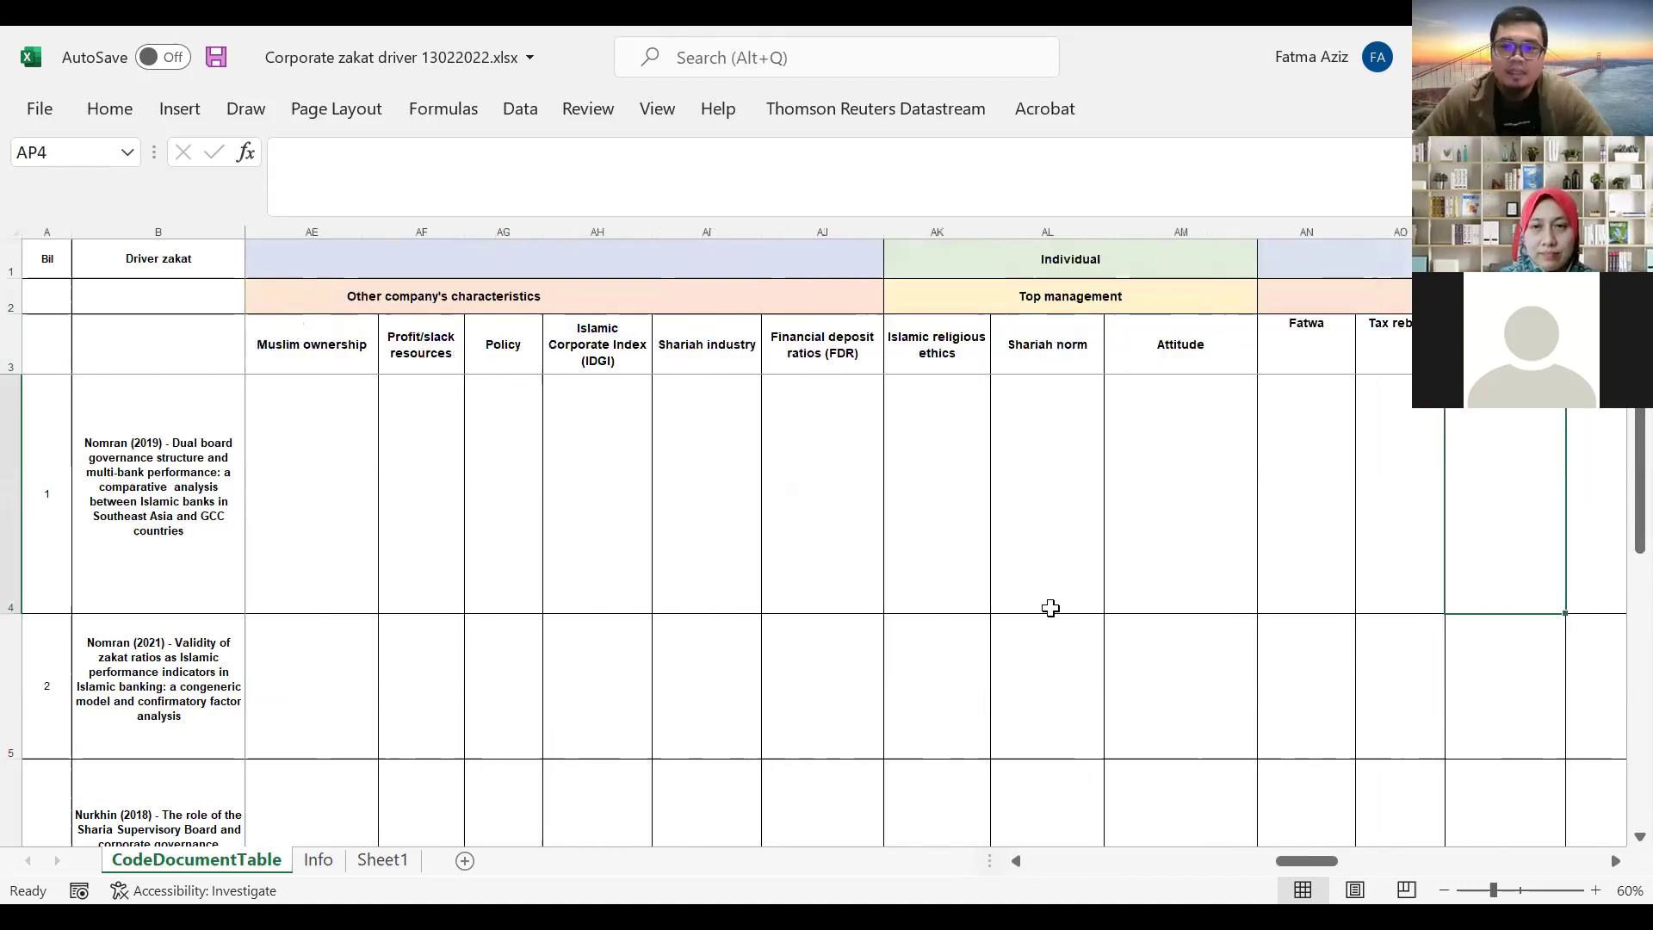
pyautogui.press('Right')
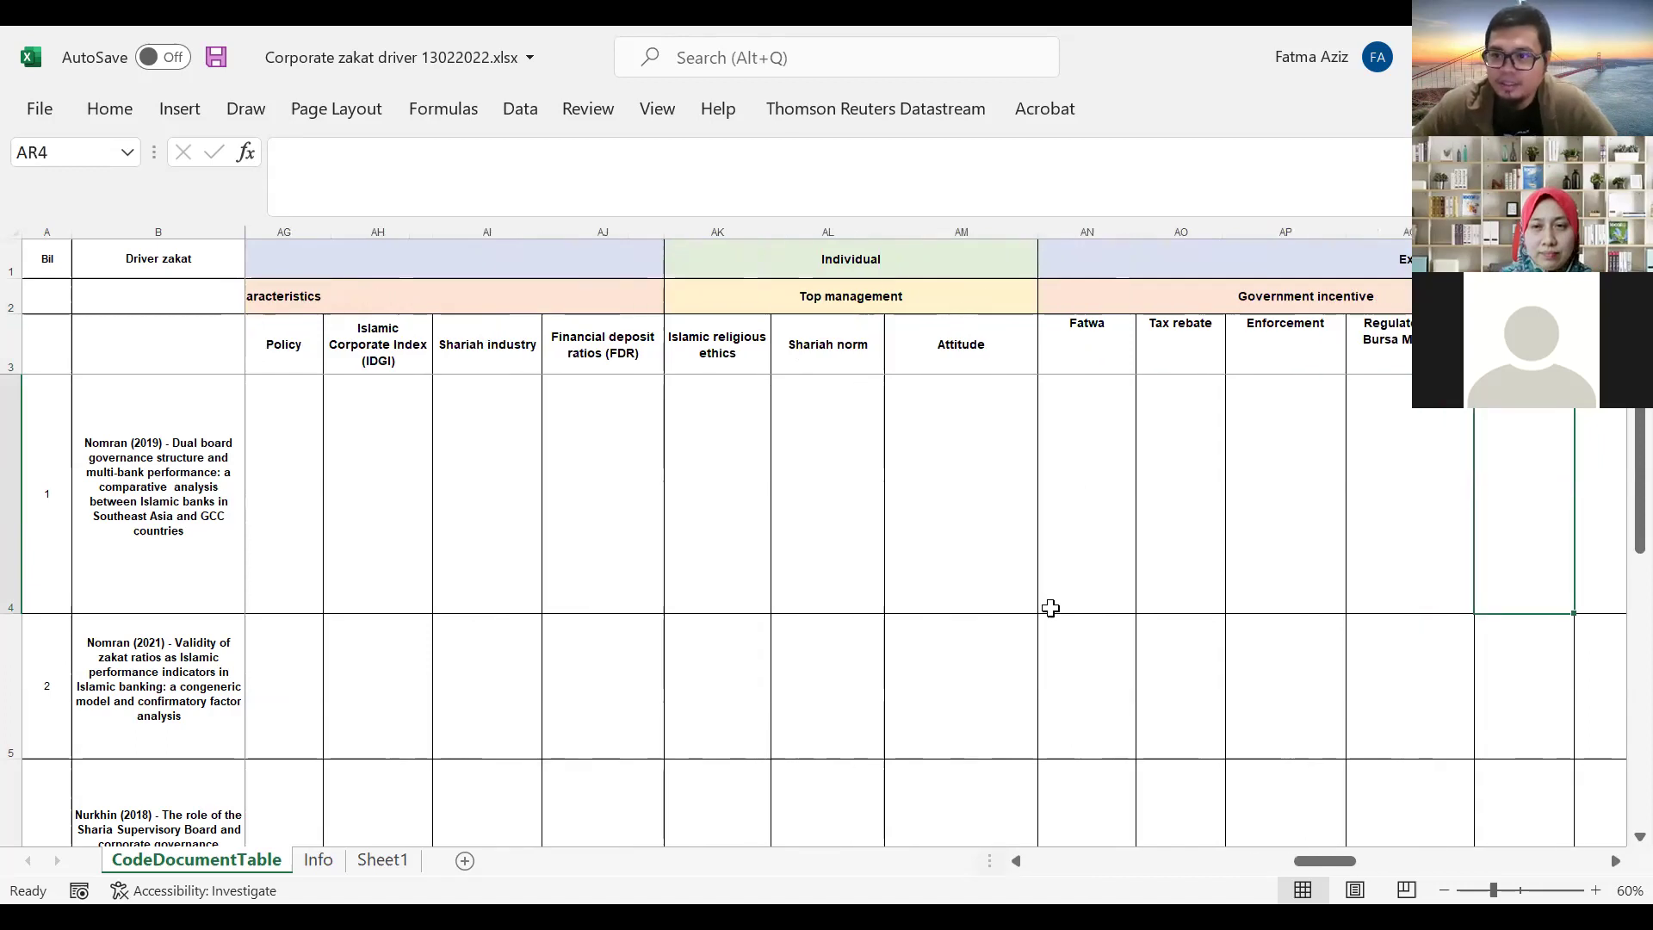
pyautogui.press('Right')
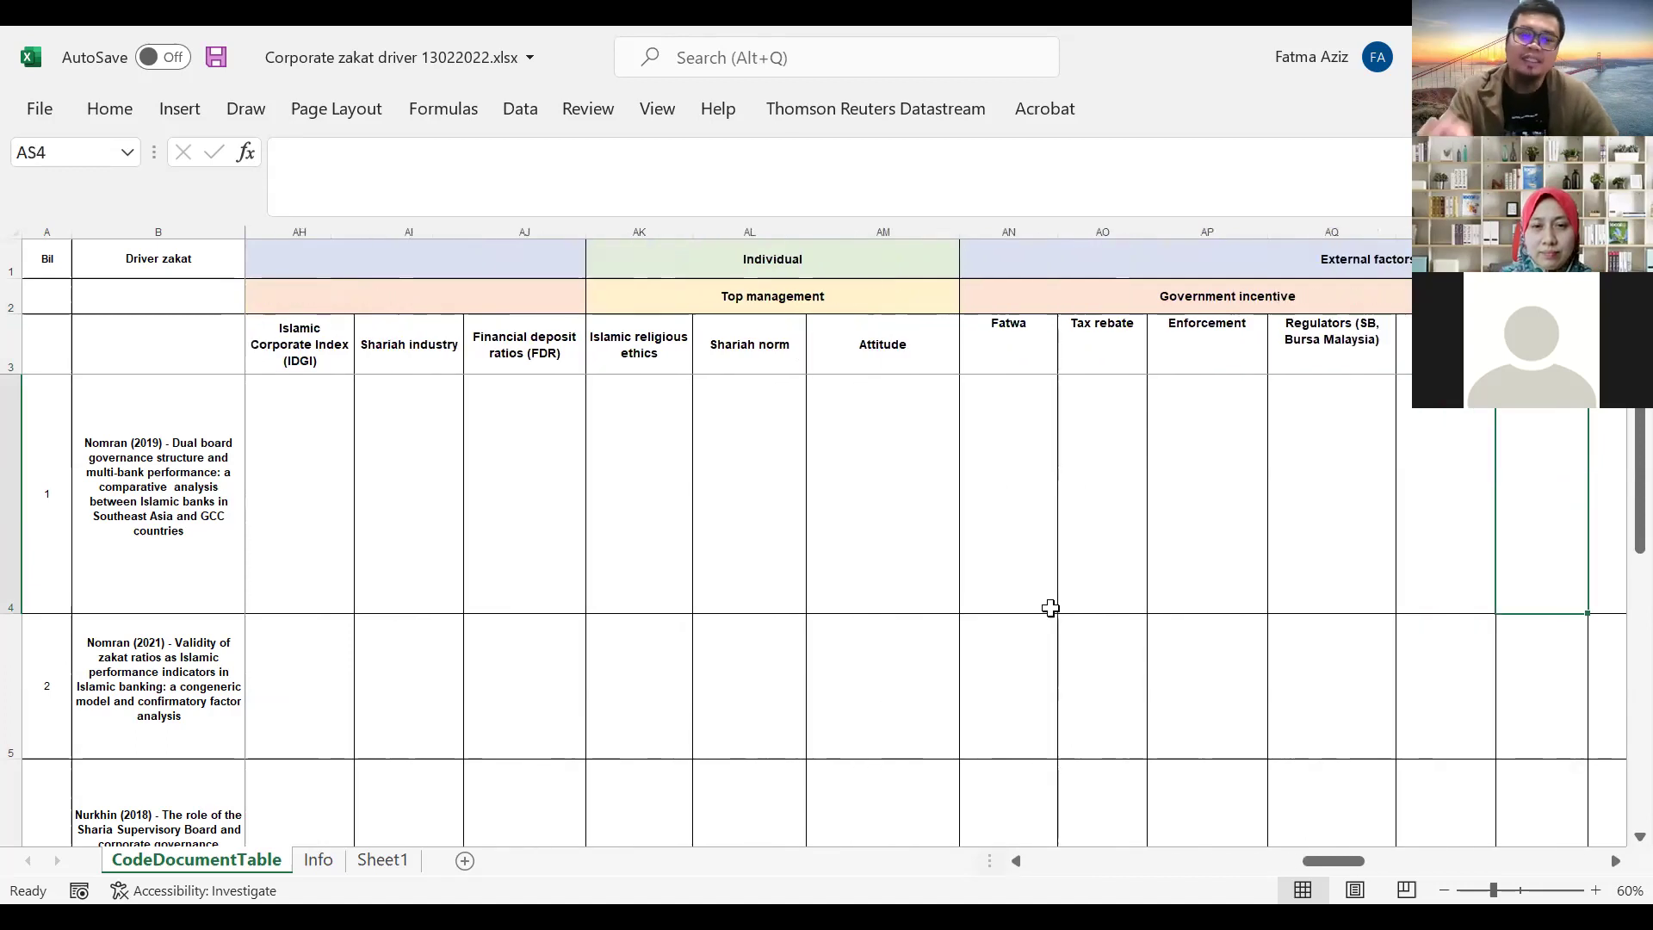
pyautogui.press('Right')
pyautogui.press('Right')
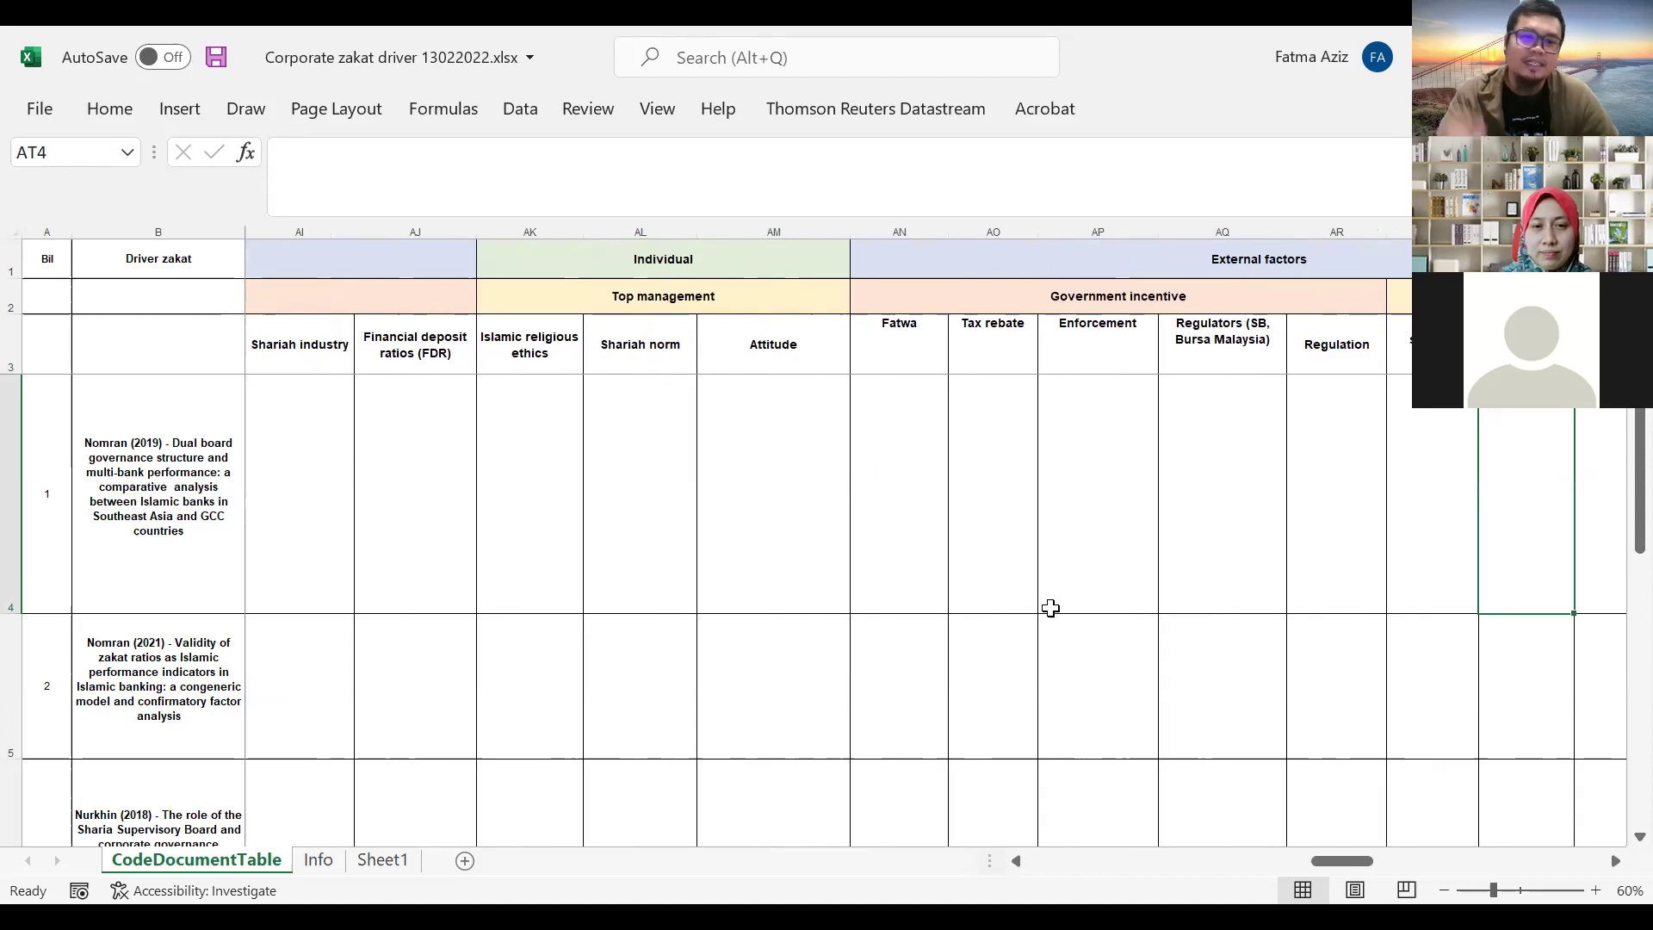
pyautogui.press('Right')
pyautogui.press('Right')
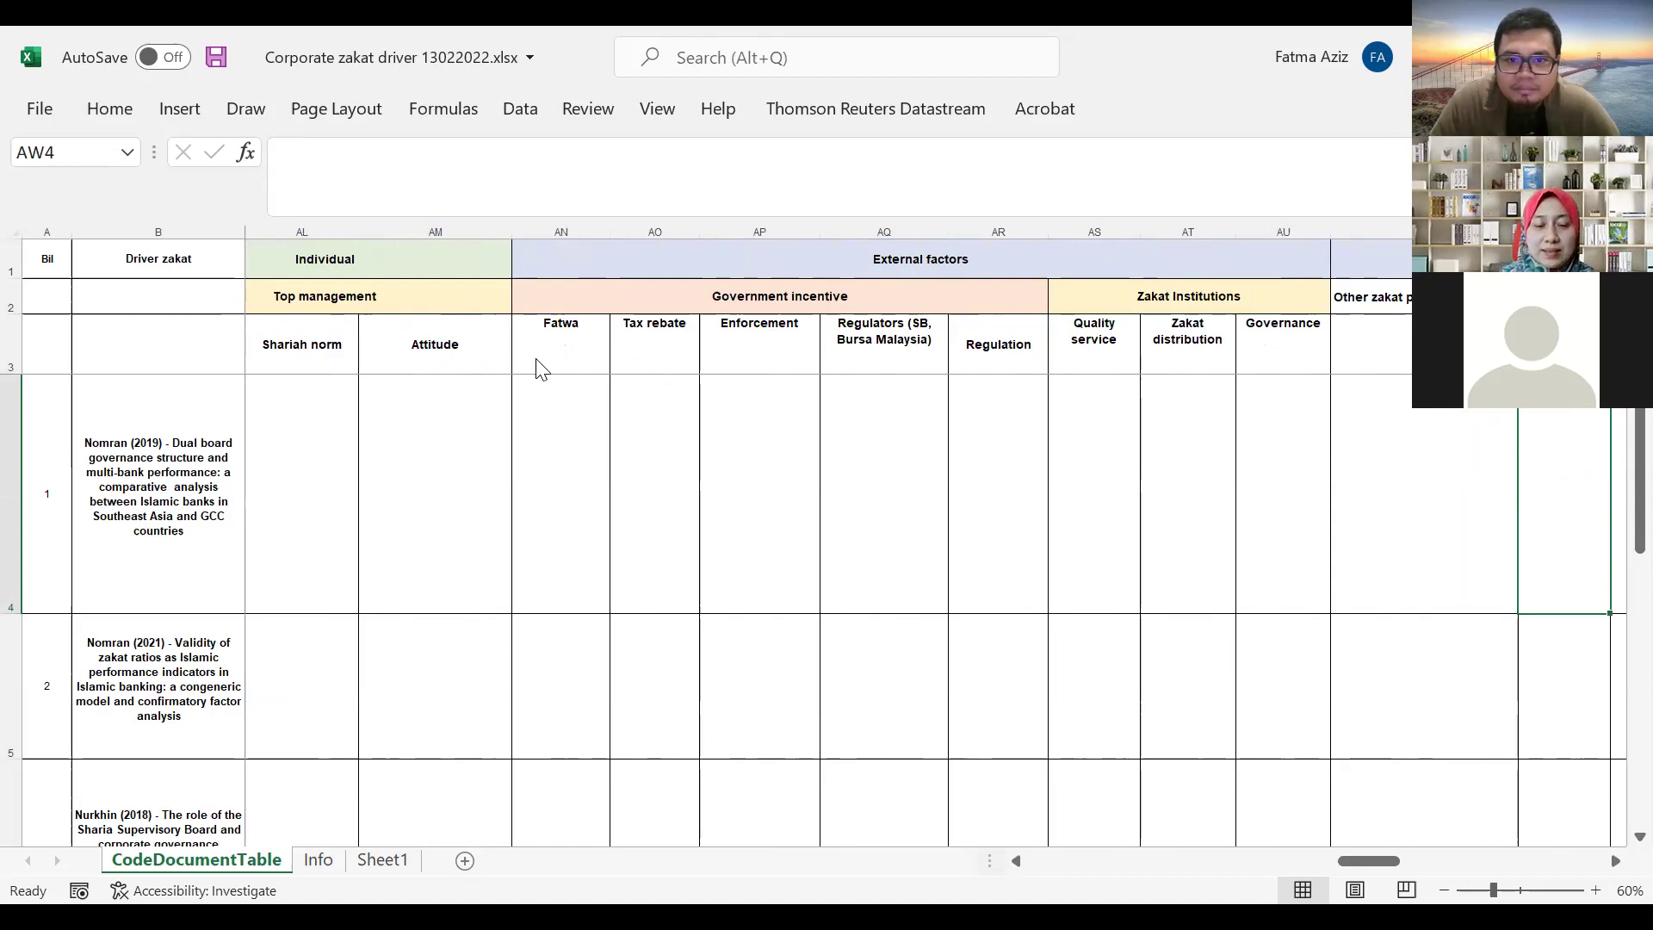
pyautogui.press('Right')
pyautogui.press('Right')
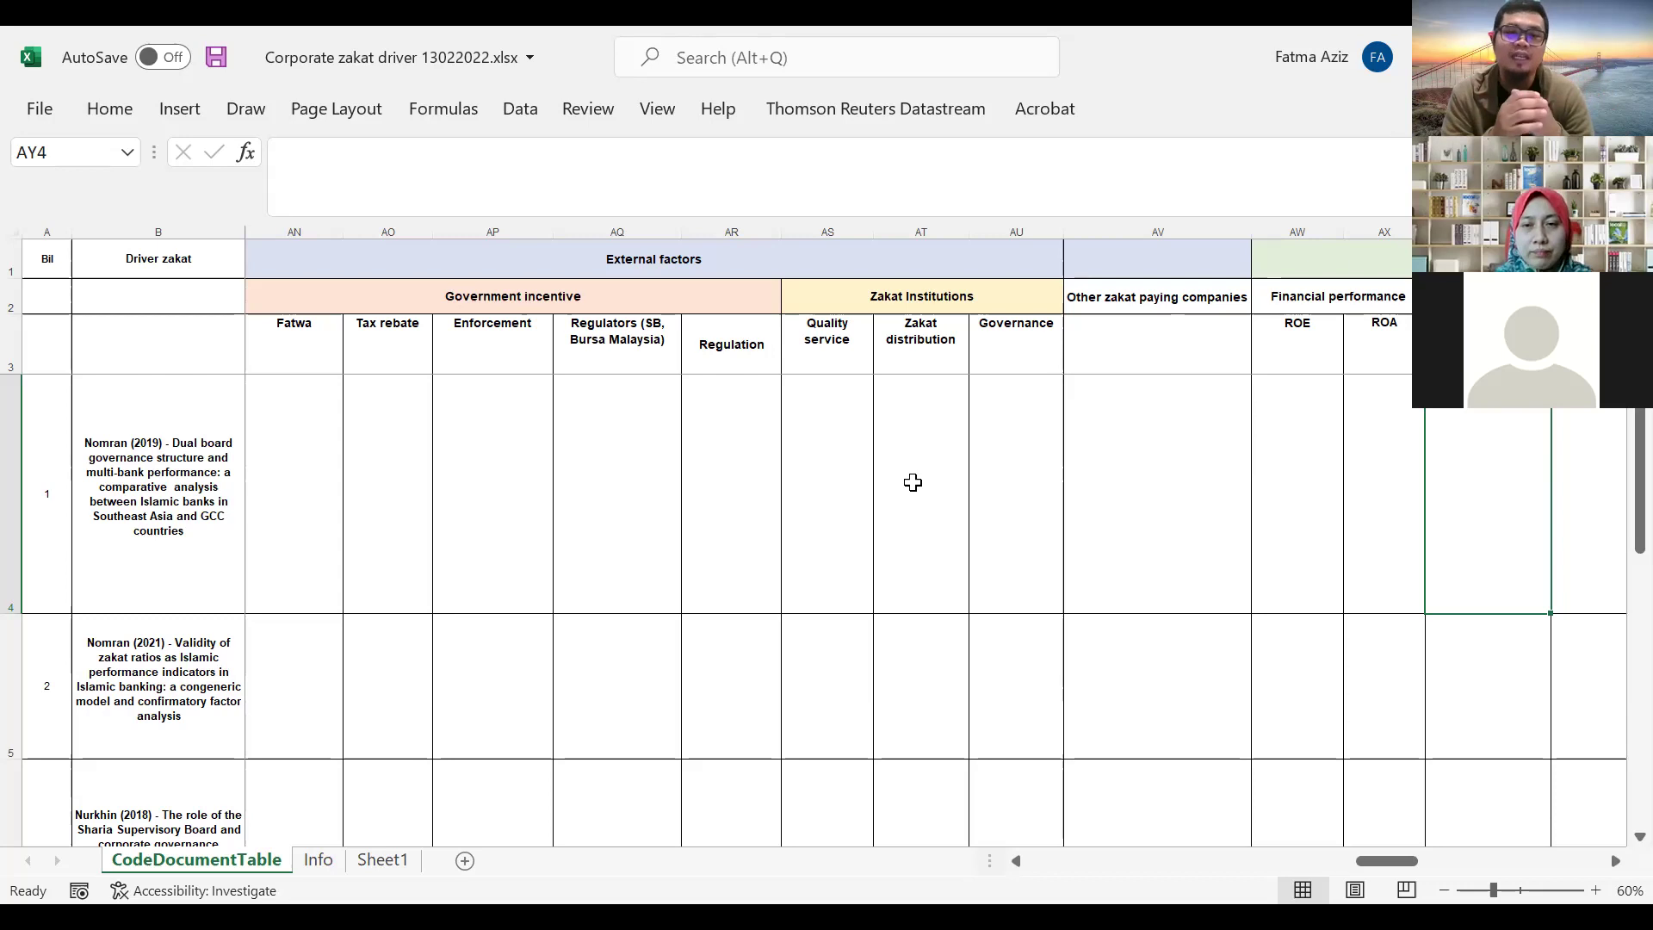
# Examine paper 1's zakat payment, Sample and Findings columns through column BH, continuing down to the following papers.
pyautogui.press('Right')
pyautogui.press('Right')
pyautogui.press('Right')
pyautogui.press('Right')
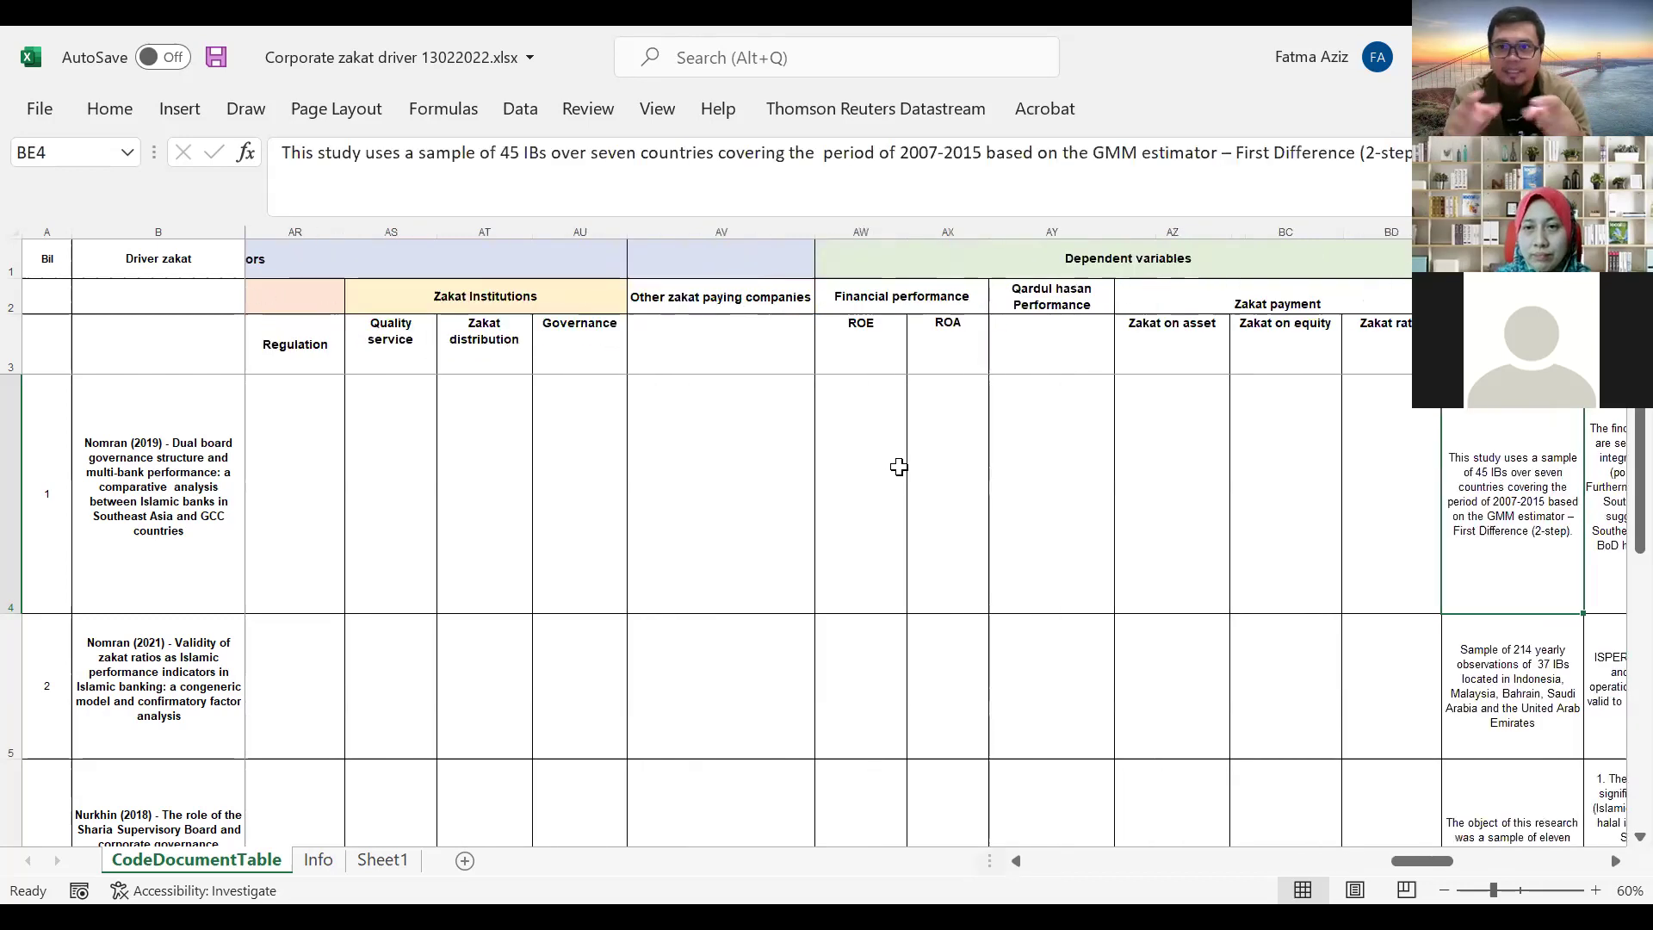
pyautogui.press('Right')
pyautogui.press('Right')
pyautogui.press('Right')
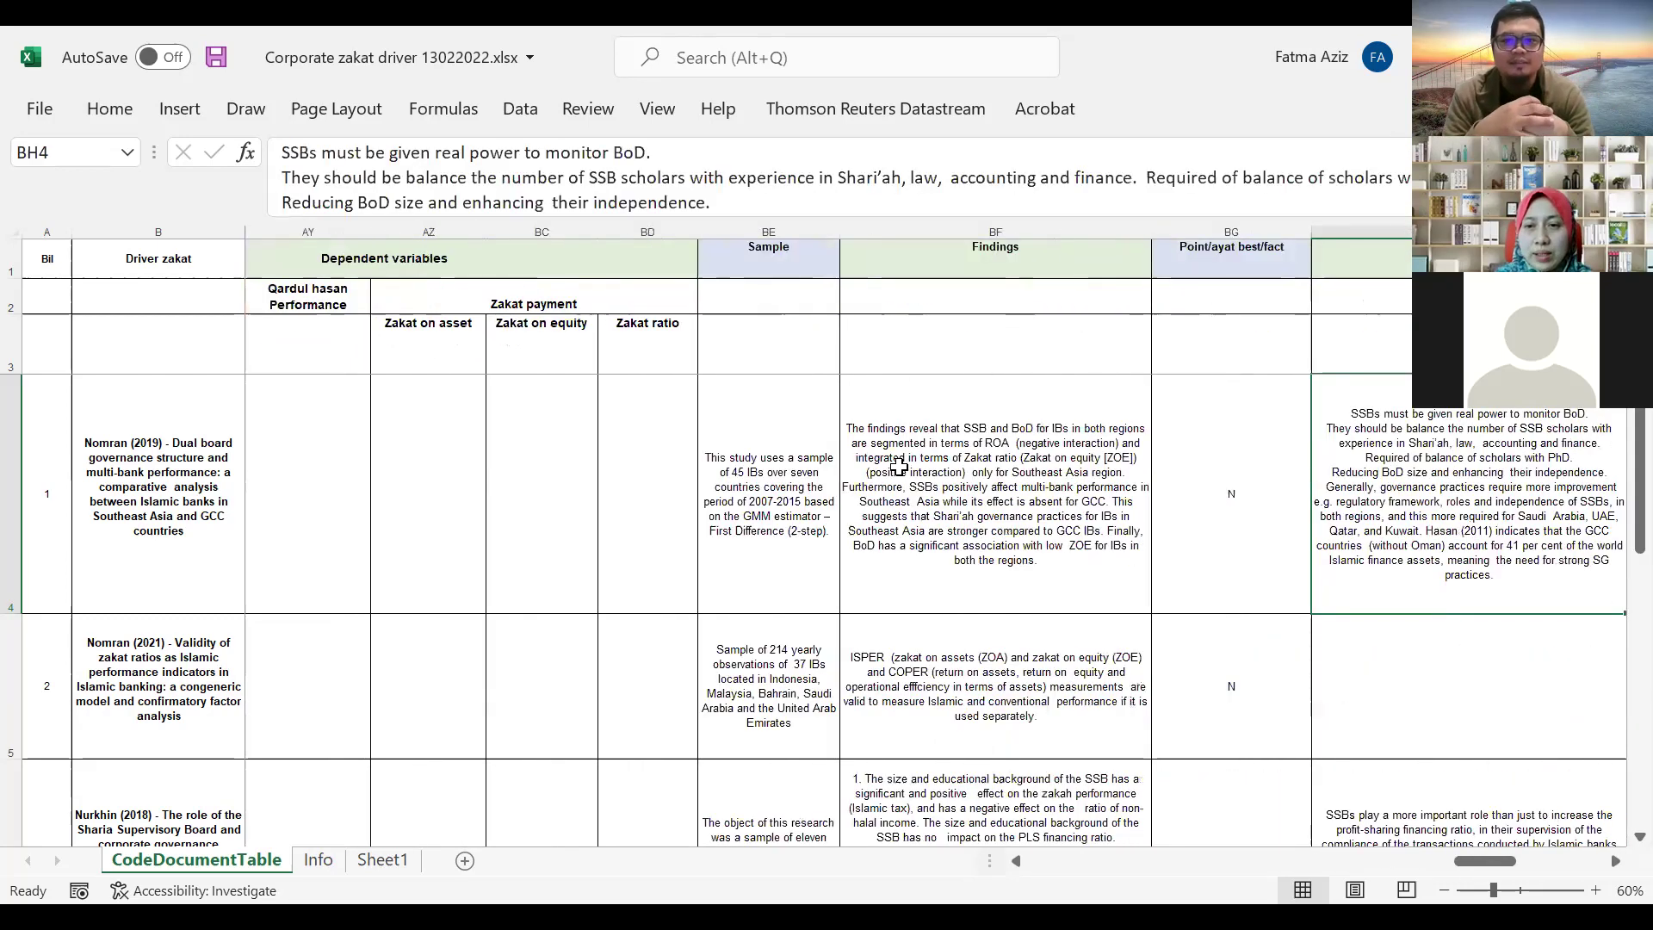
pyautogui.press('Down')
pyautogui.press('Down')
pyautogui.press('Down')
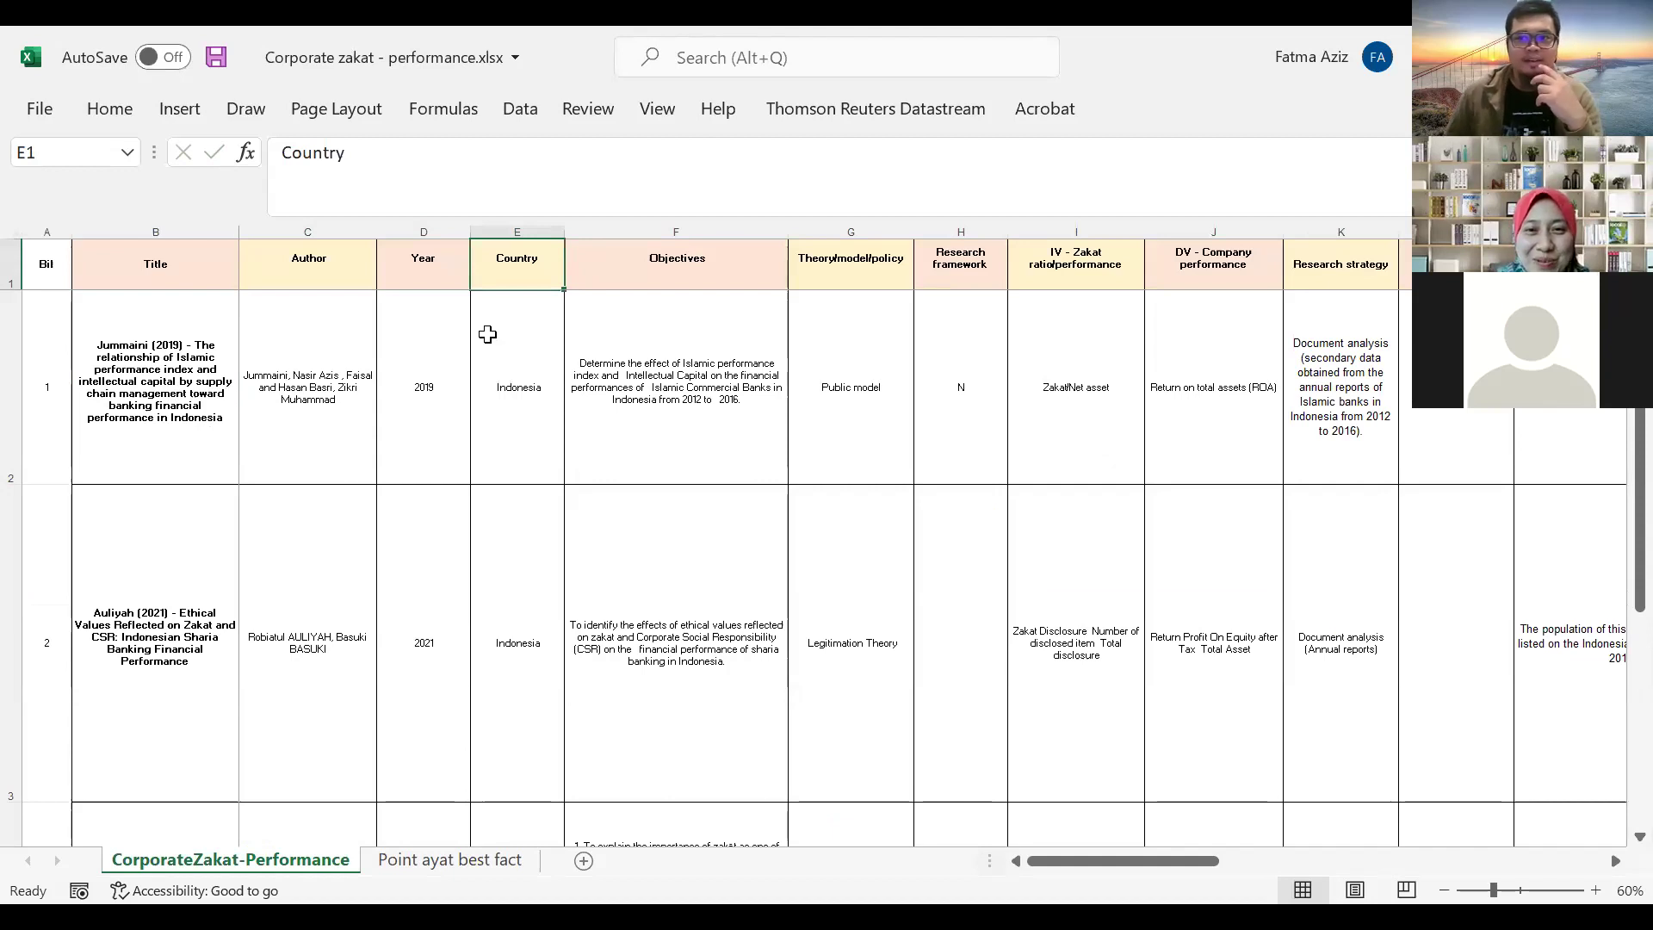
# Examine the zakat ratio and company performance columns, reading the performance measures from paper 1 down to paper 6.
pyautogui.click(1093, 277)
pyautogui.click(1202, 268)
pyautogui.click(1222, 470)
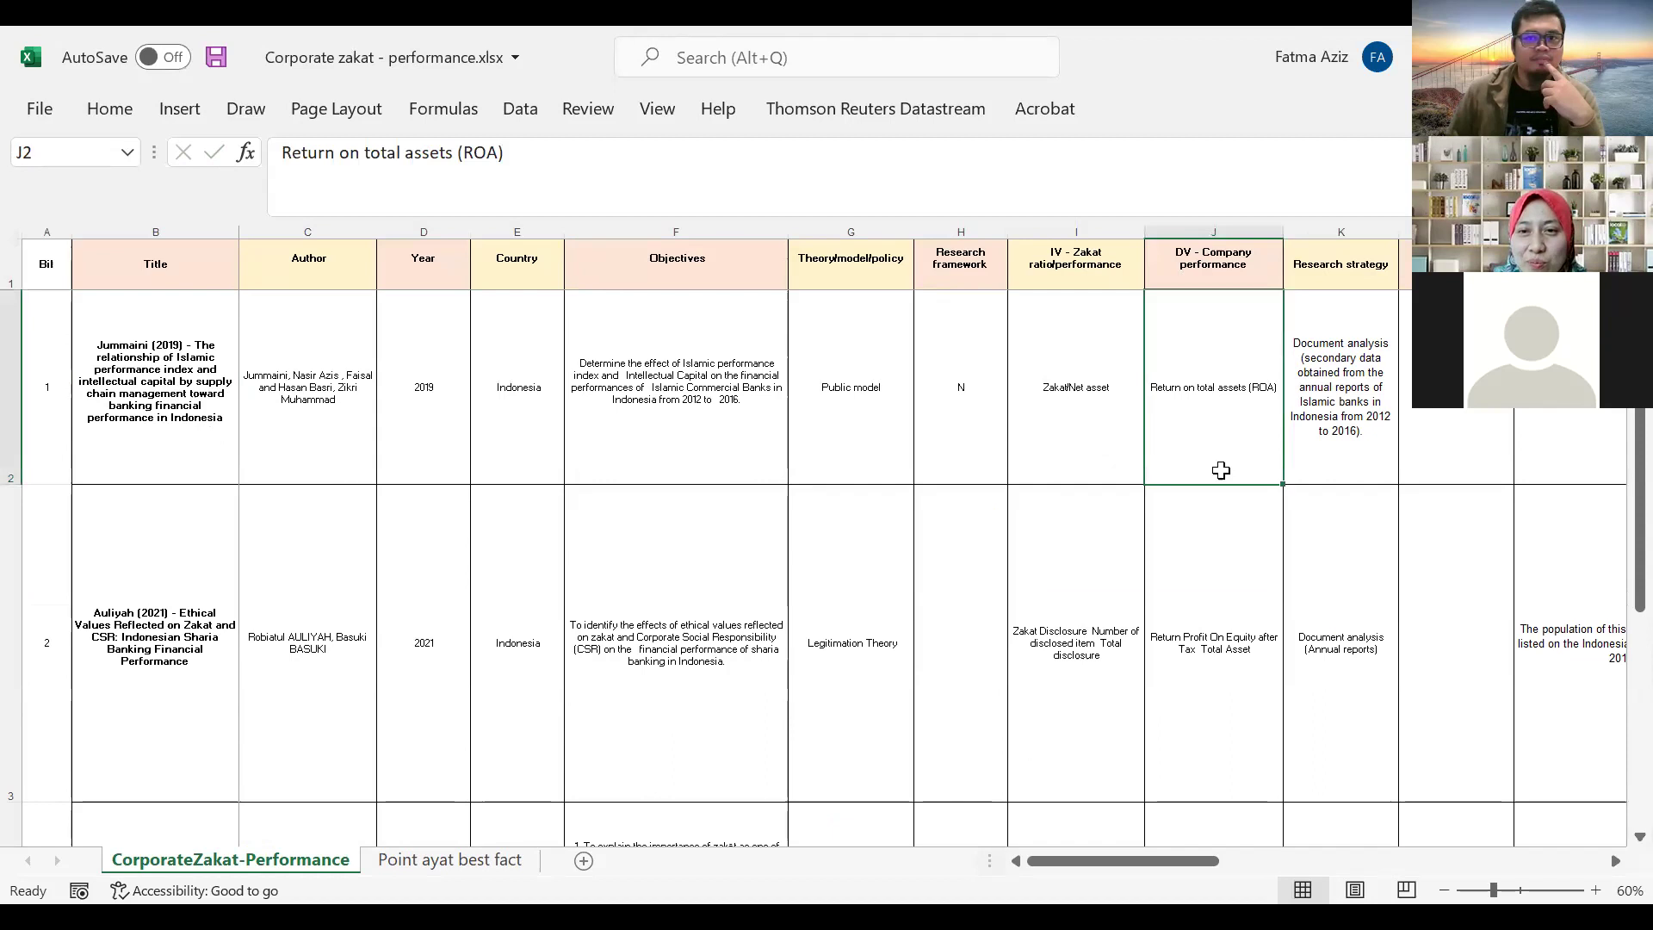
pyautogui.click(1229, 603)
pyautogui.press('Down')
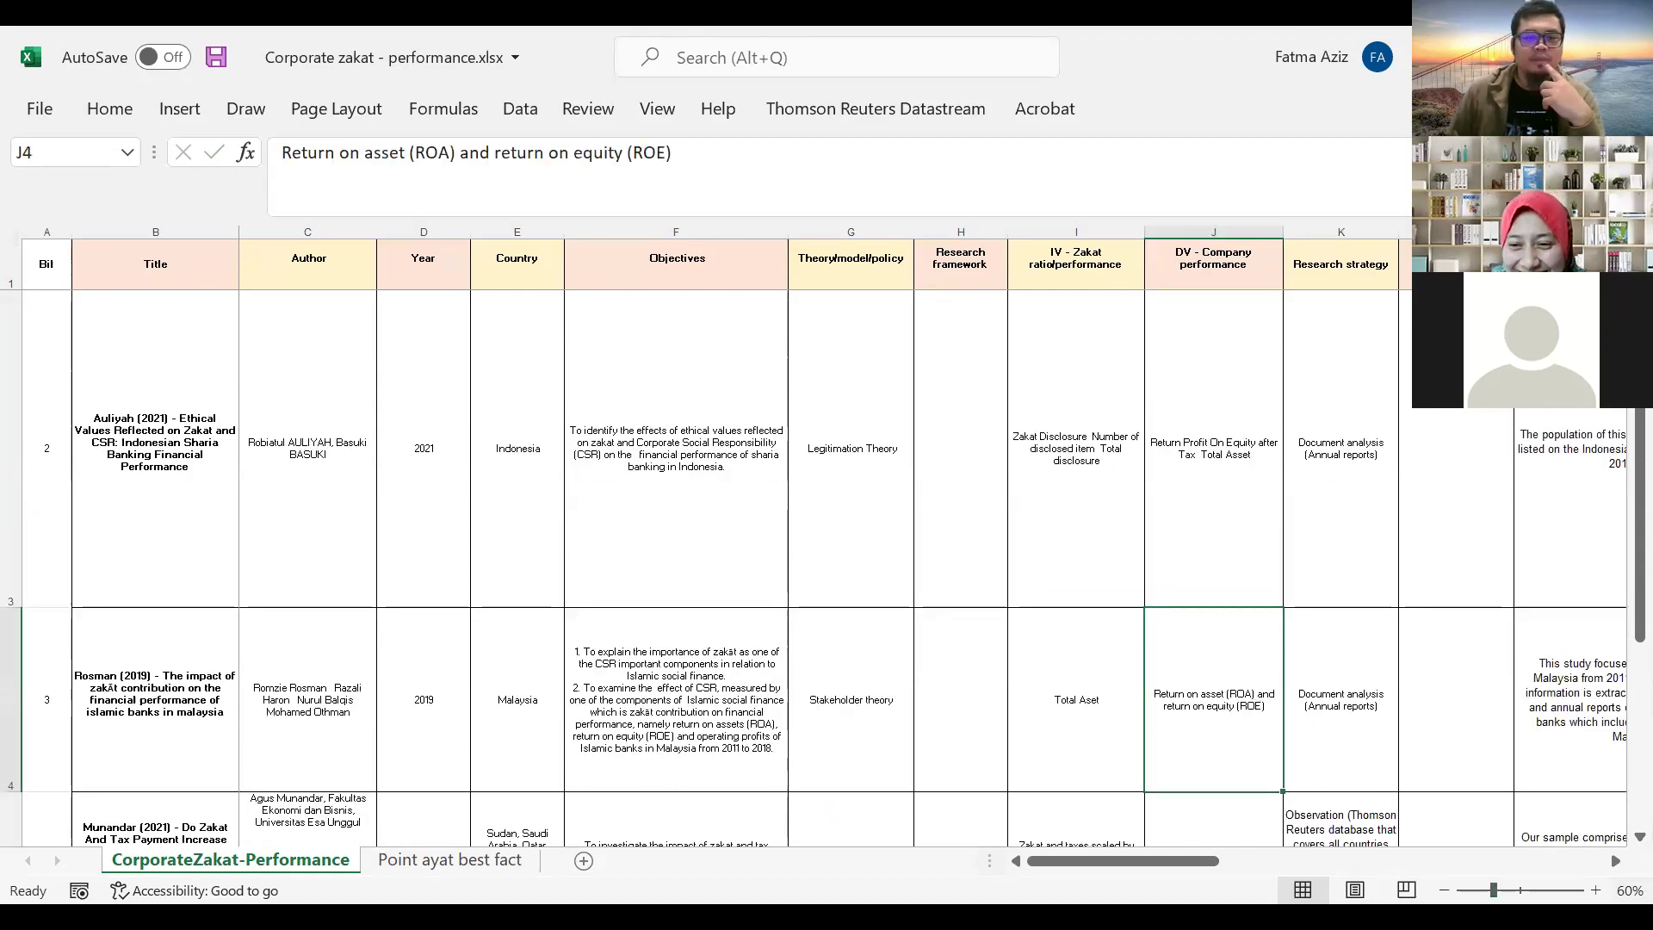
pyautogui.click(1595, 890)
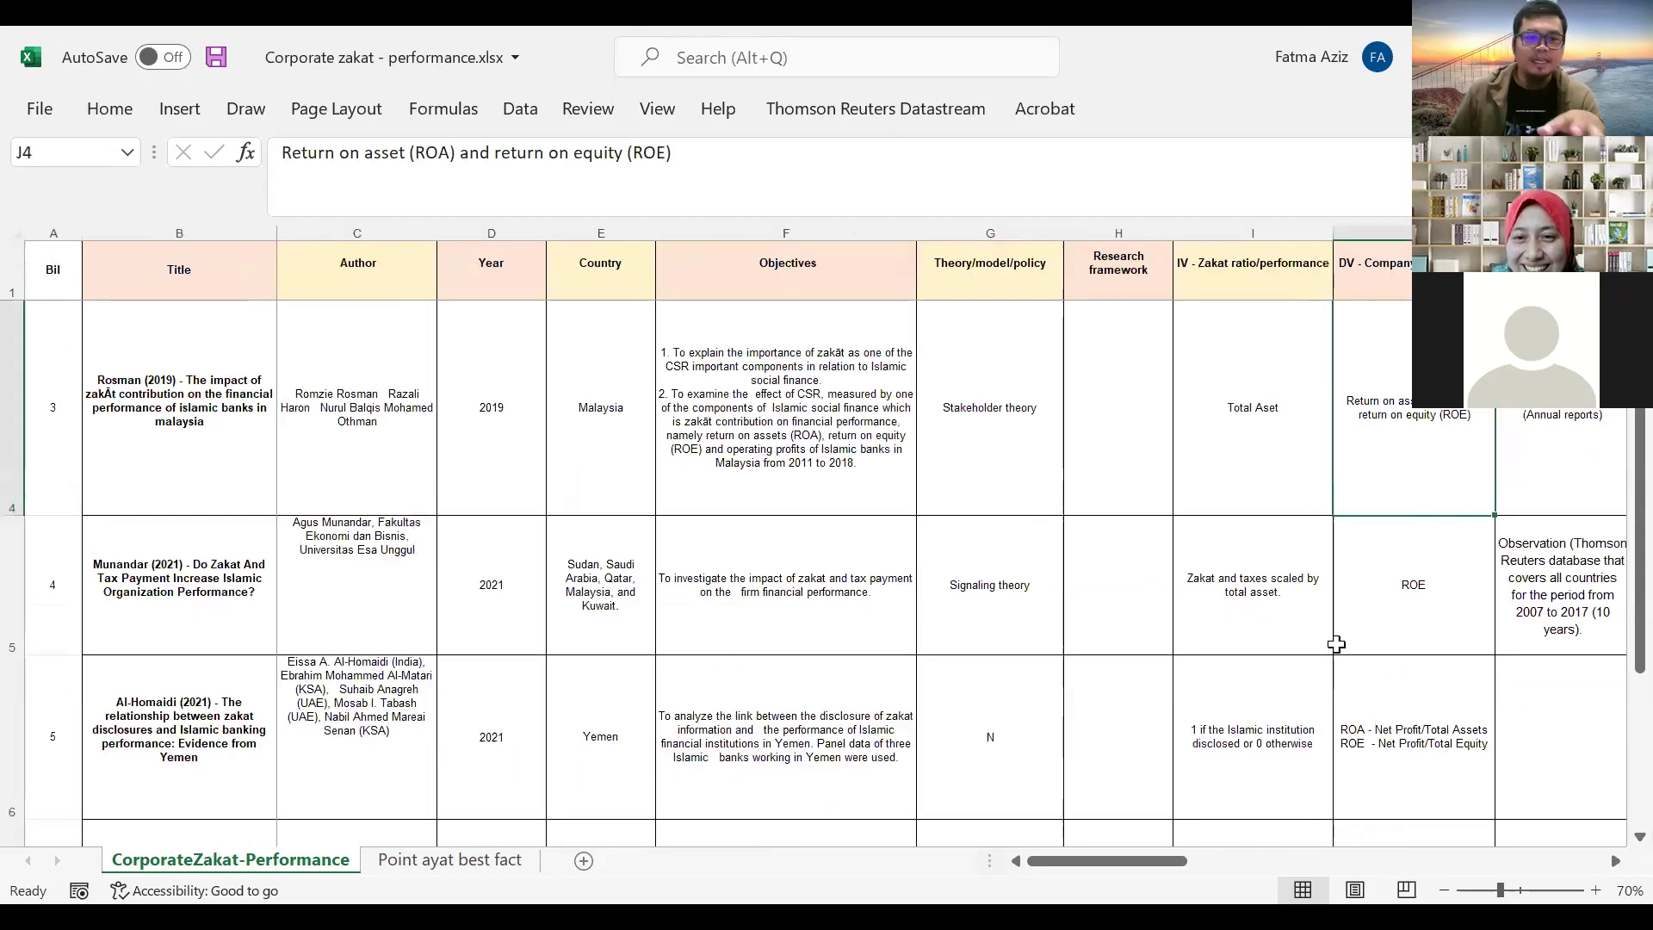
pyautogui.click(1341, 644)
pyautogui.press('Down')
pyautogui.press('Down')
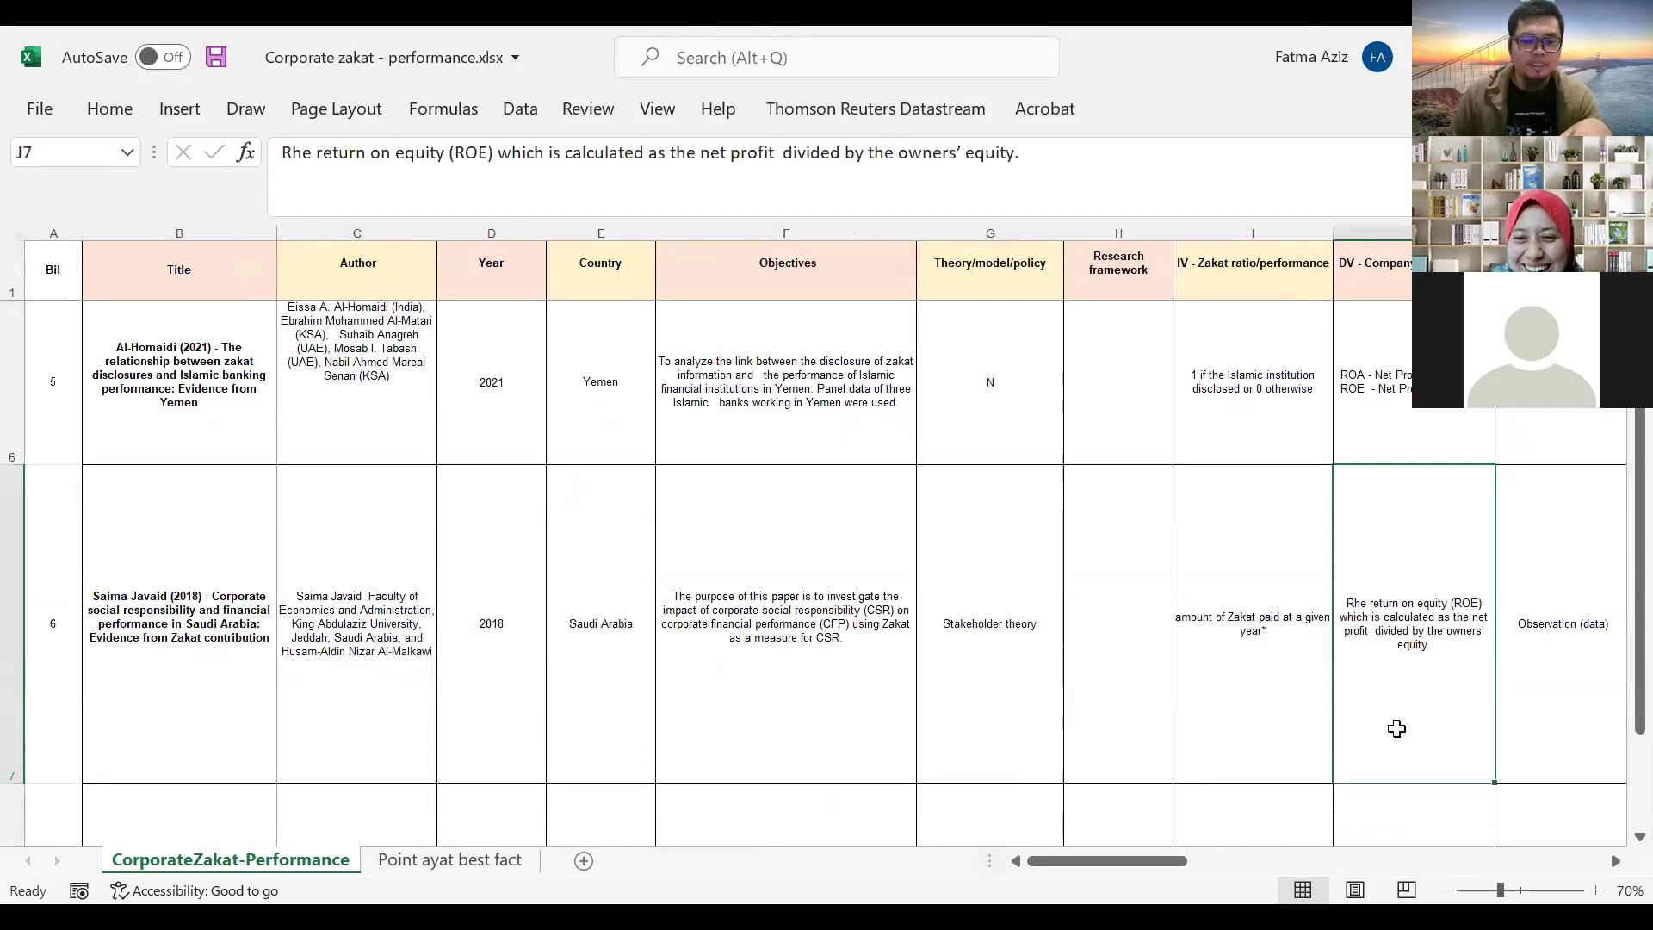
# Examine the Research strategy, Analysis, Population/sample, Findings, Impact and Suggestion columns for papers 4 to 6.
pyautogui.press('Right')
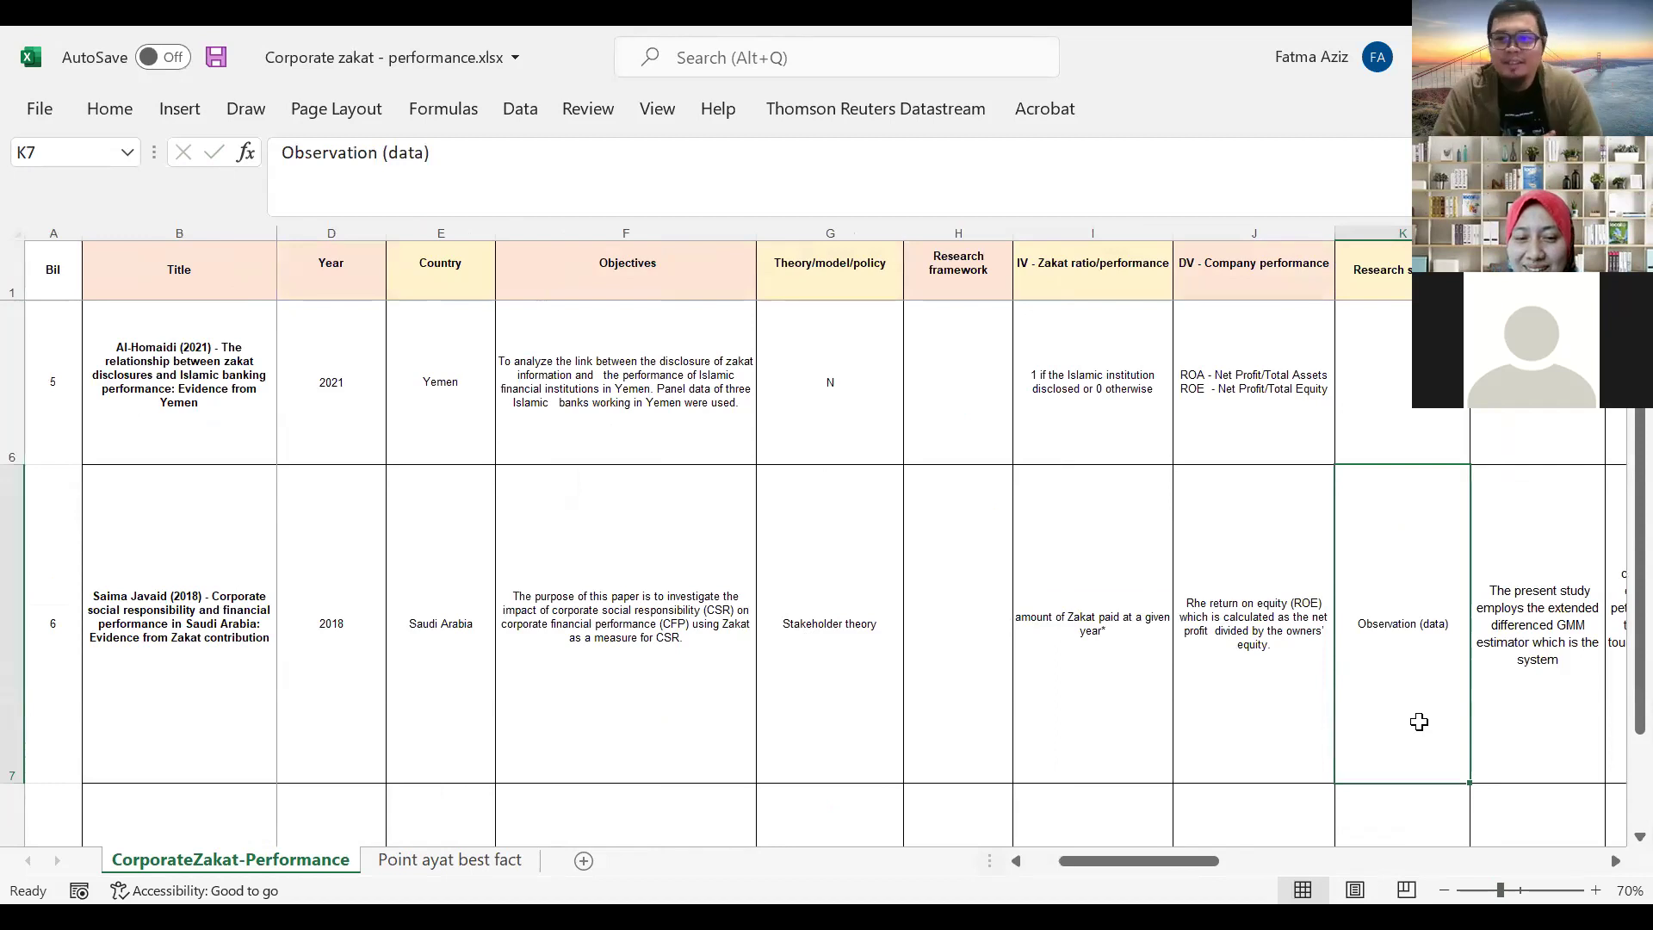
pyautogui.press('Right')
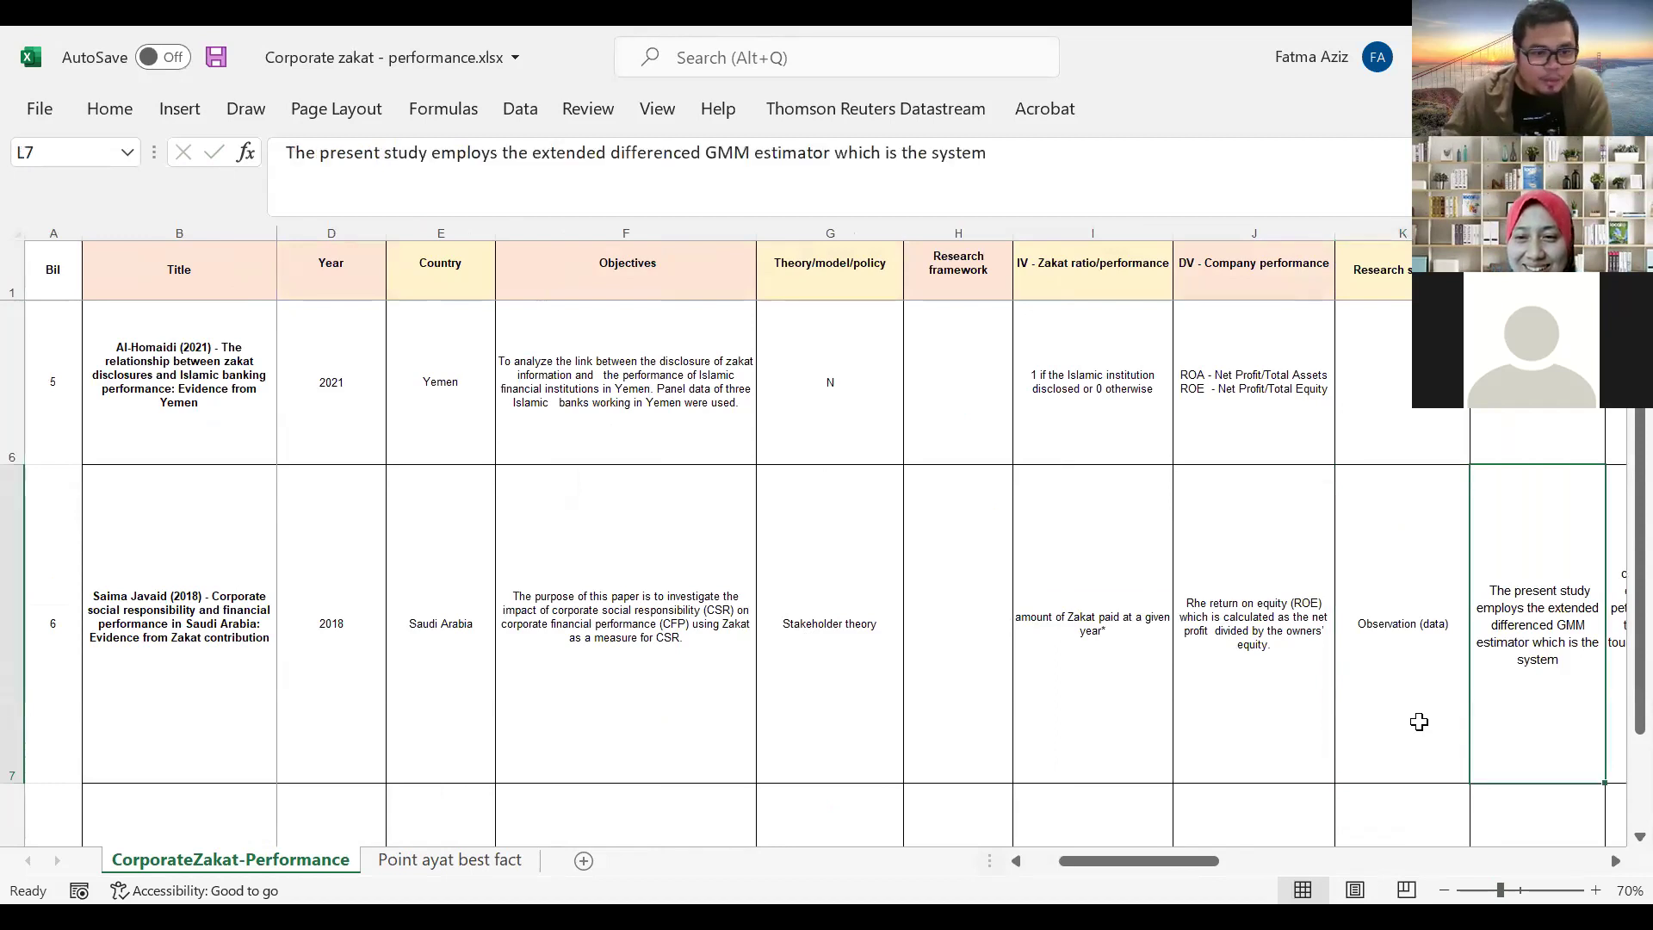
pyautogui.press('Right')
pyautogui.press('Up')
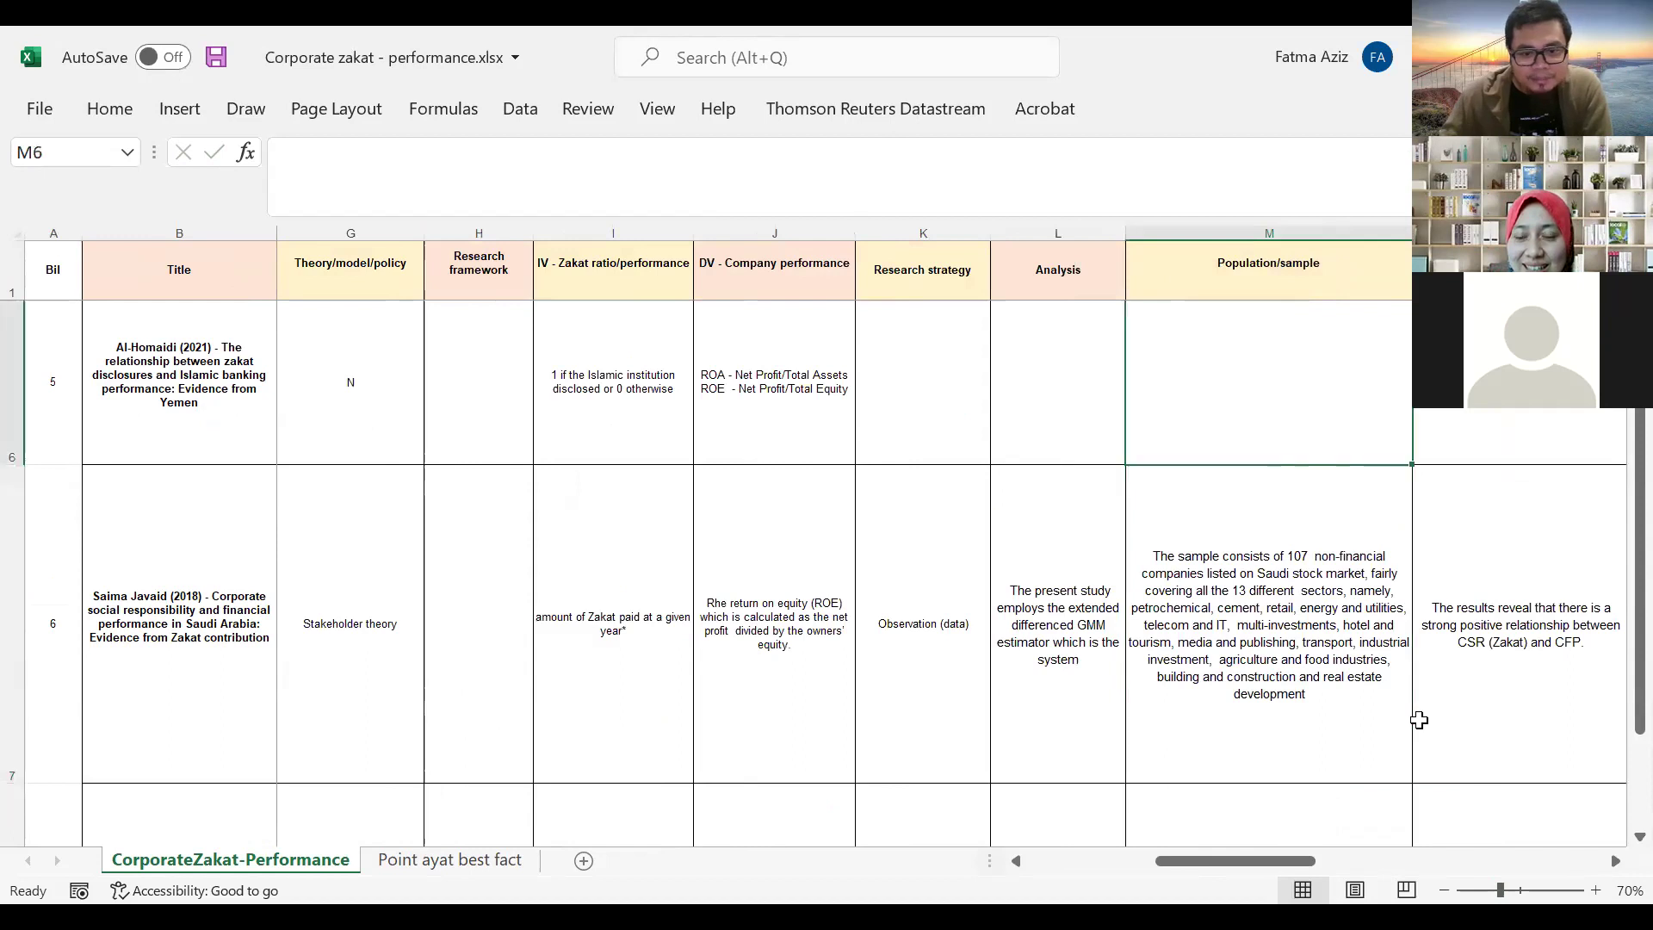
pyautogui.press('Right')
pyautogui.press('Right')
pyautogui.press('Up')
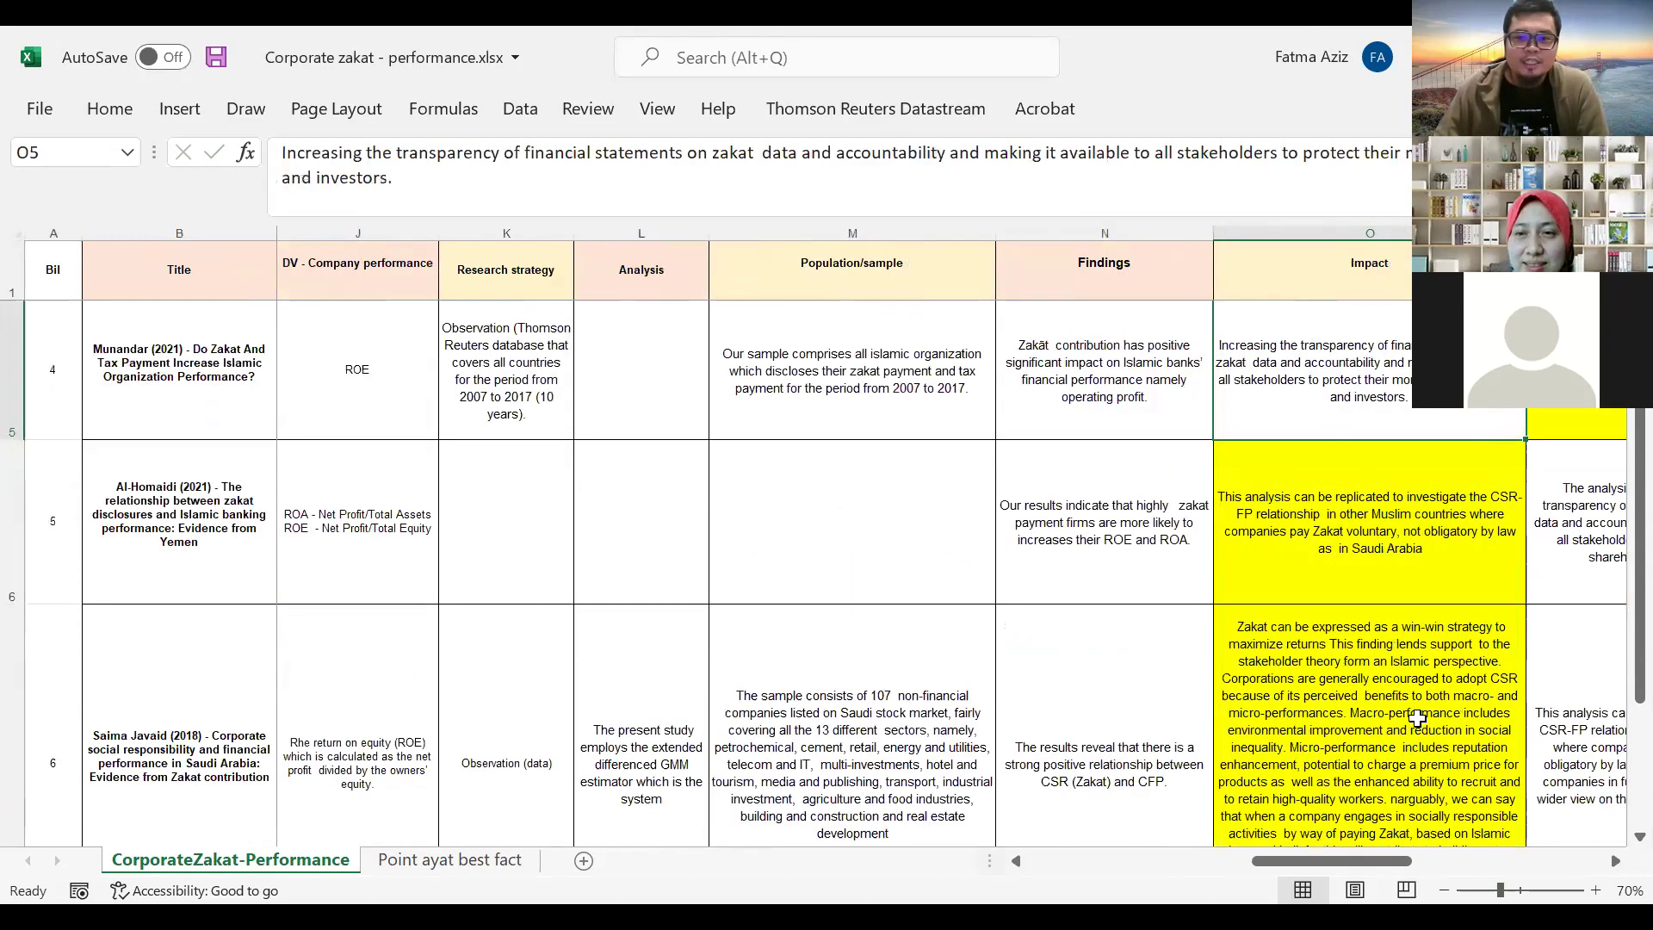
pyautogui.press('Right')
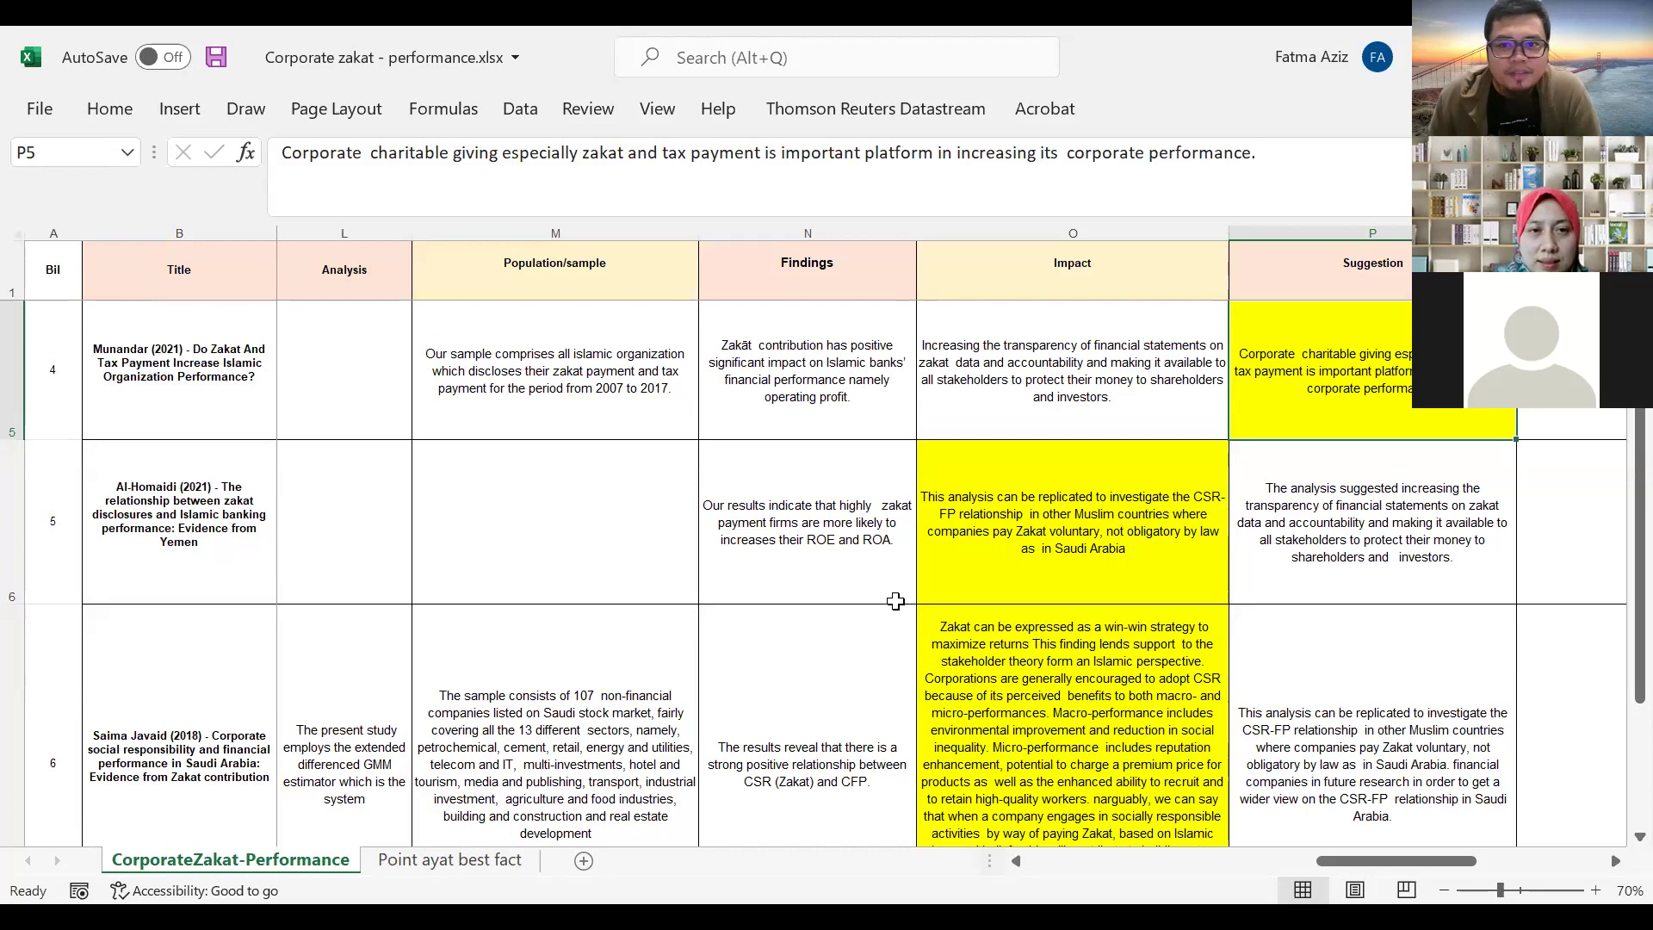
# Review the column headings from Impact back to the Bil column at the start of the table.
pyautogui.click(1083, 293)
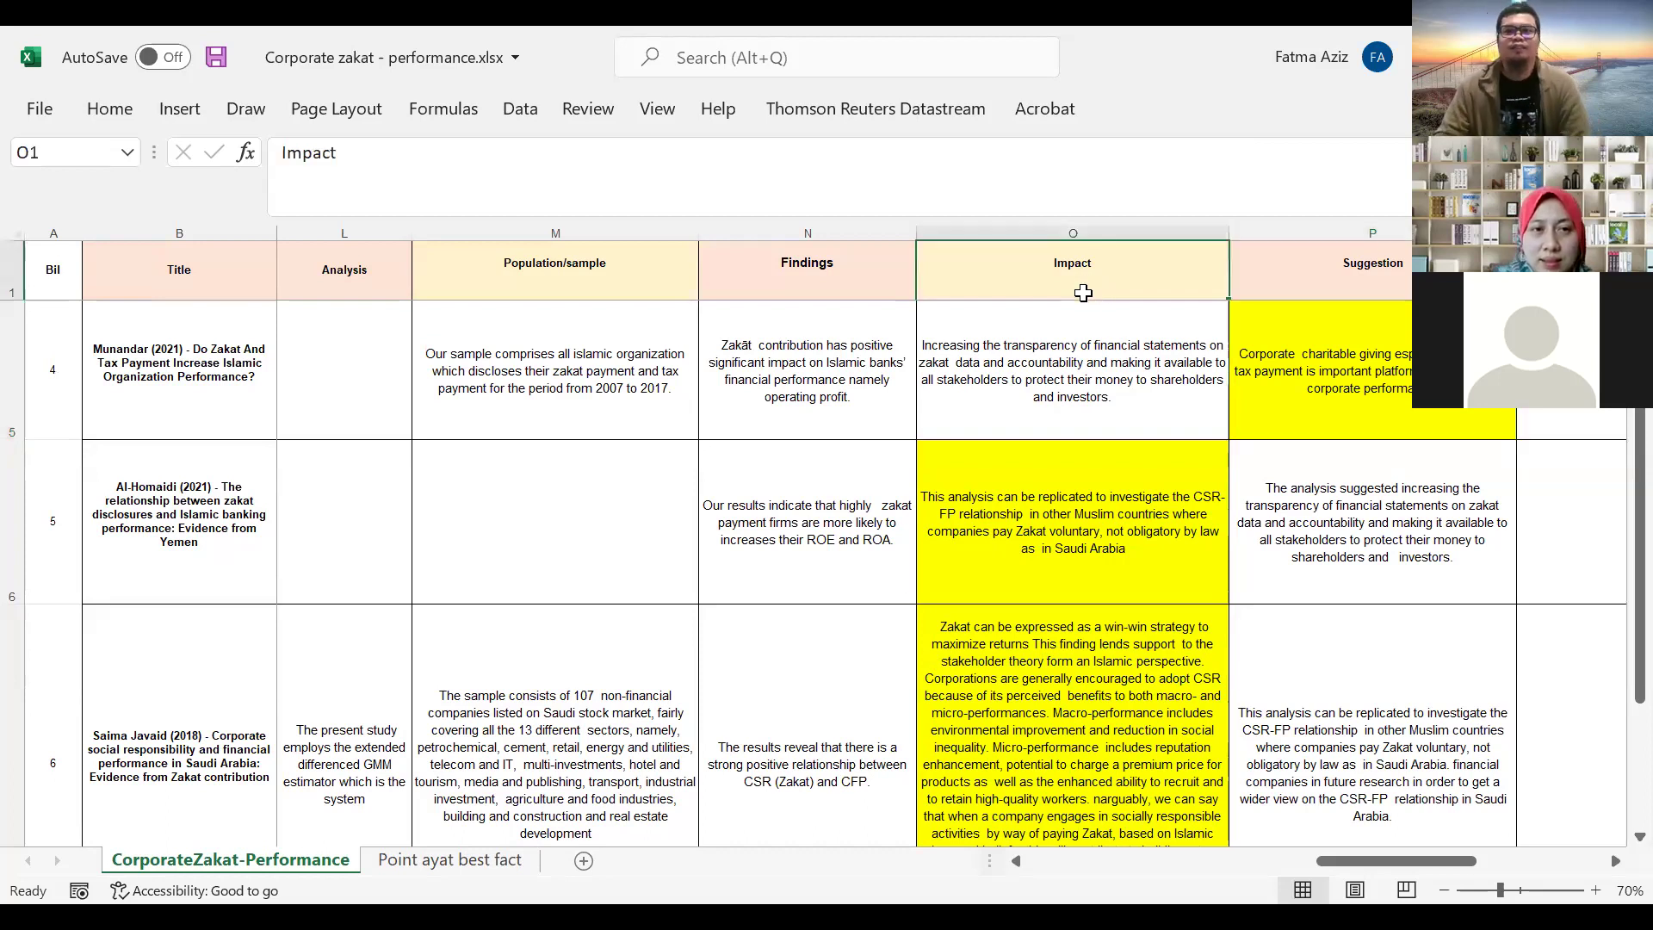
pyautogui.press('Left')
pyautogui.press('Left')
pyautogui.press('Left')
pyautogui.press('Left')
pyautogui.press('Left')
pyautogui.press('Left')
pyautogui.press('Left')
pyautogui.press('Left')
pyautogui.press('Left')
pyautogui.press('Left')
pyautogui.press('Left')
pyautogui.press('Left')
pyautogui.press('Left')
pyautogui.press('Left')
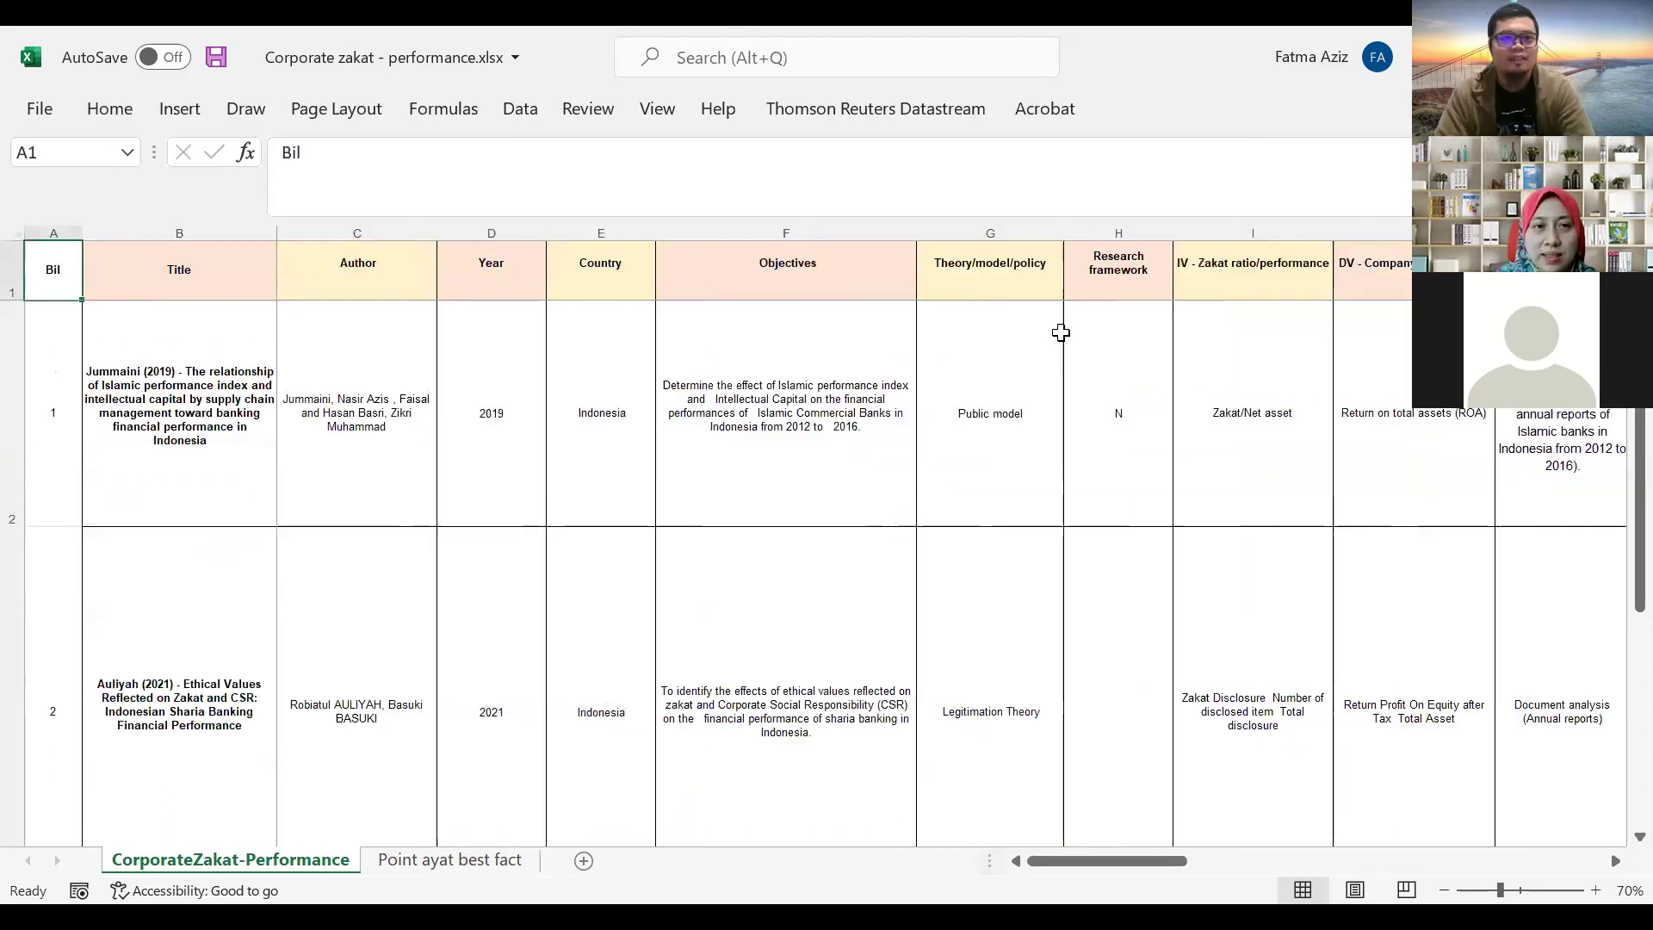
# Review the column headings from Theory/model/policy across to Remark, returning to the Impact heading.
pyautogui.click(1044, 289)
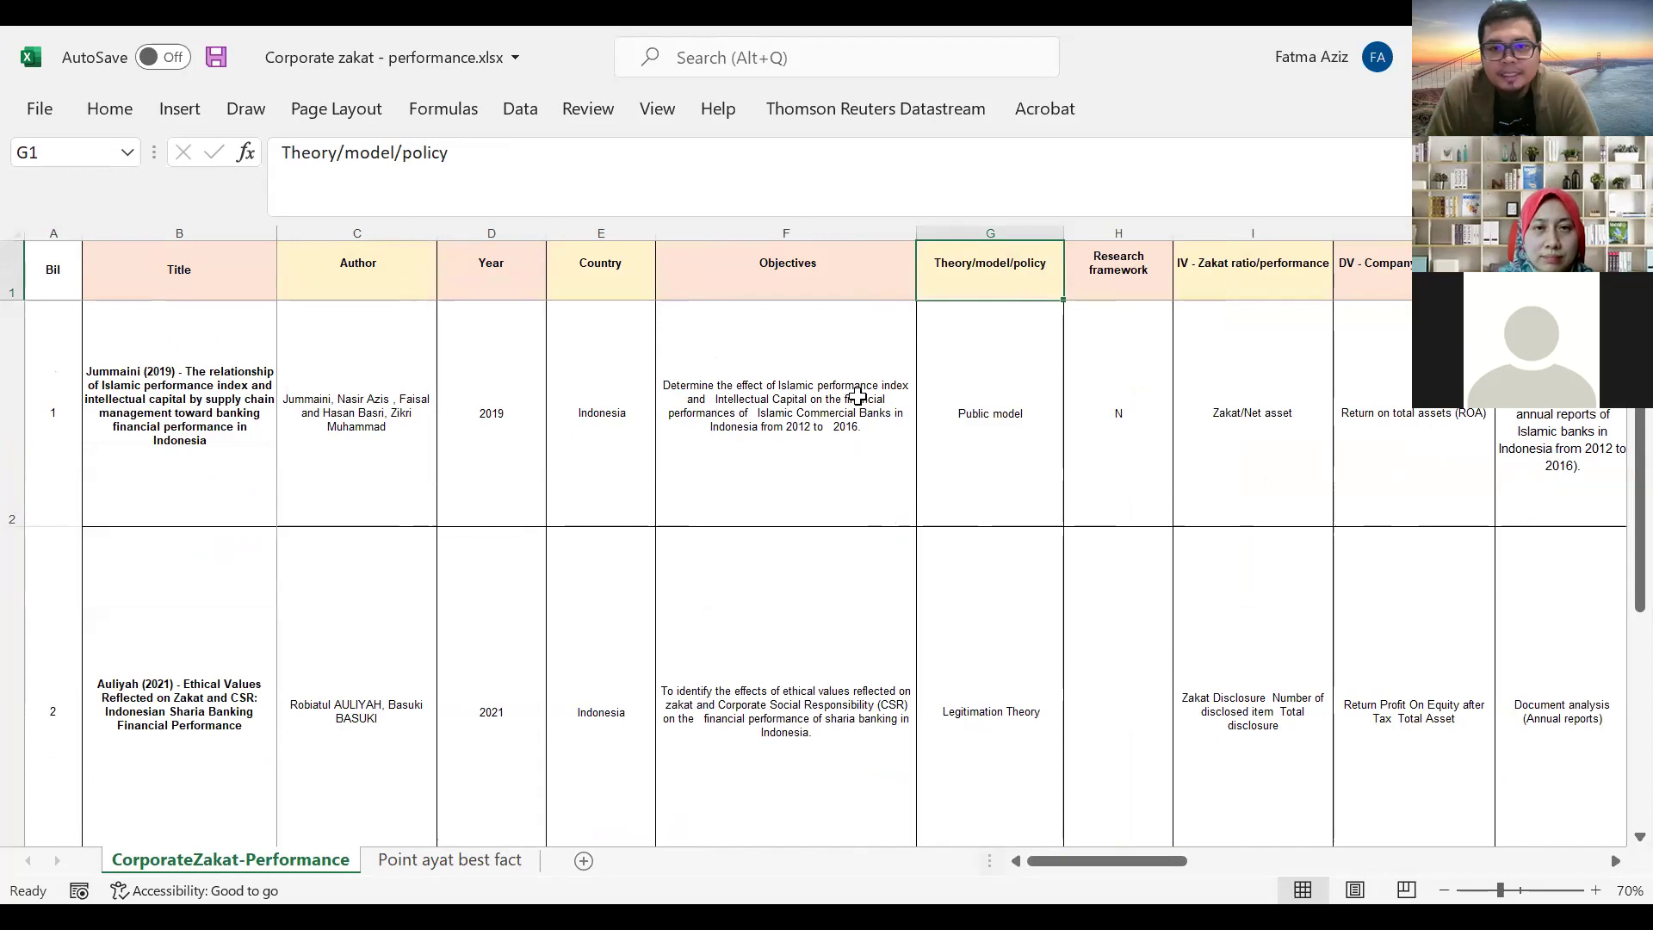
pyautogui.press('Right')
pyautogui.press('Right')
pyautogui.press('Right')
pyautogui.press('Right')
pyautogui.press('Right')
pyautogui.press('Right')
pyautogui.press('Right')
pyautogui.press('Right')
pyautogui.press('Right')
pyautogui.press('Right')
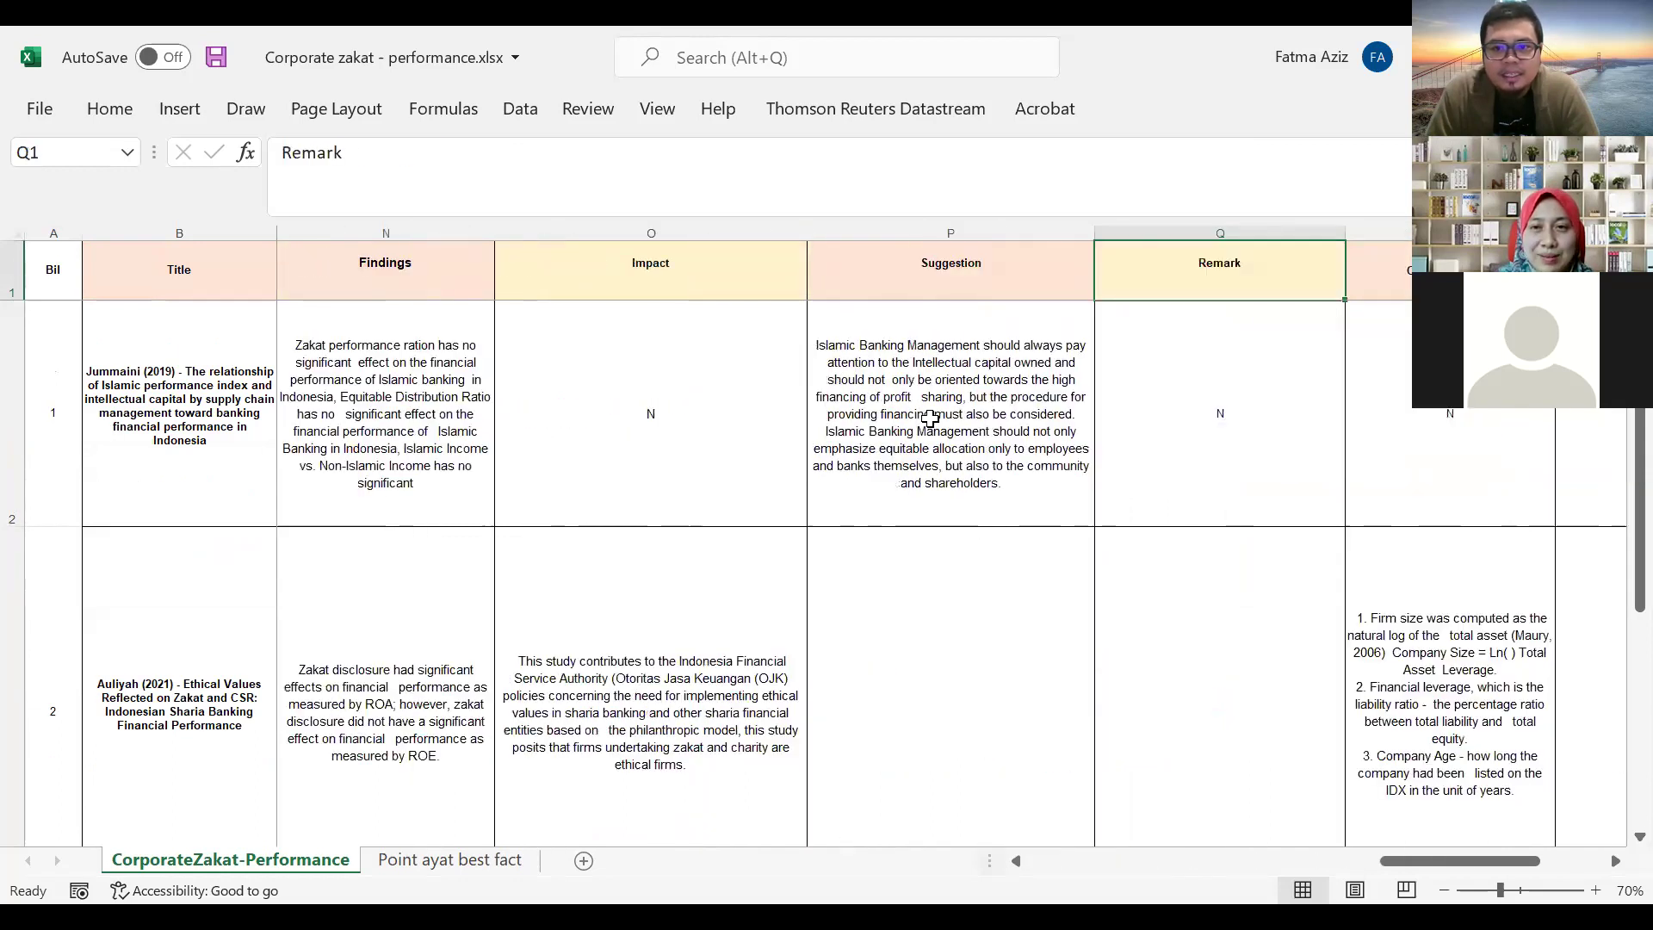
pyautogui.click(689, 282)
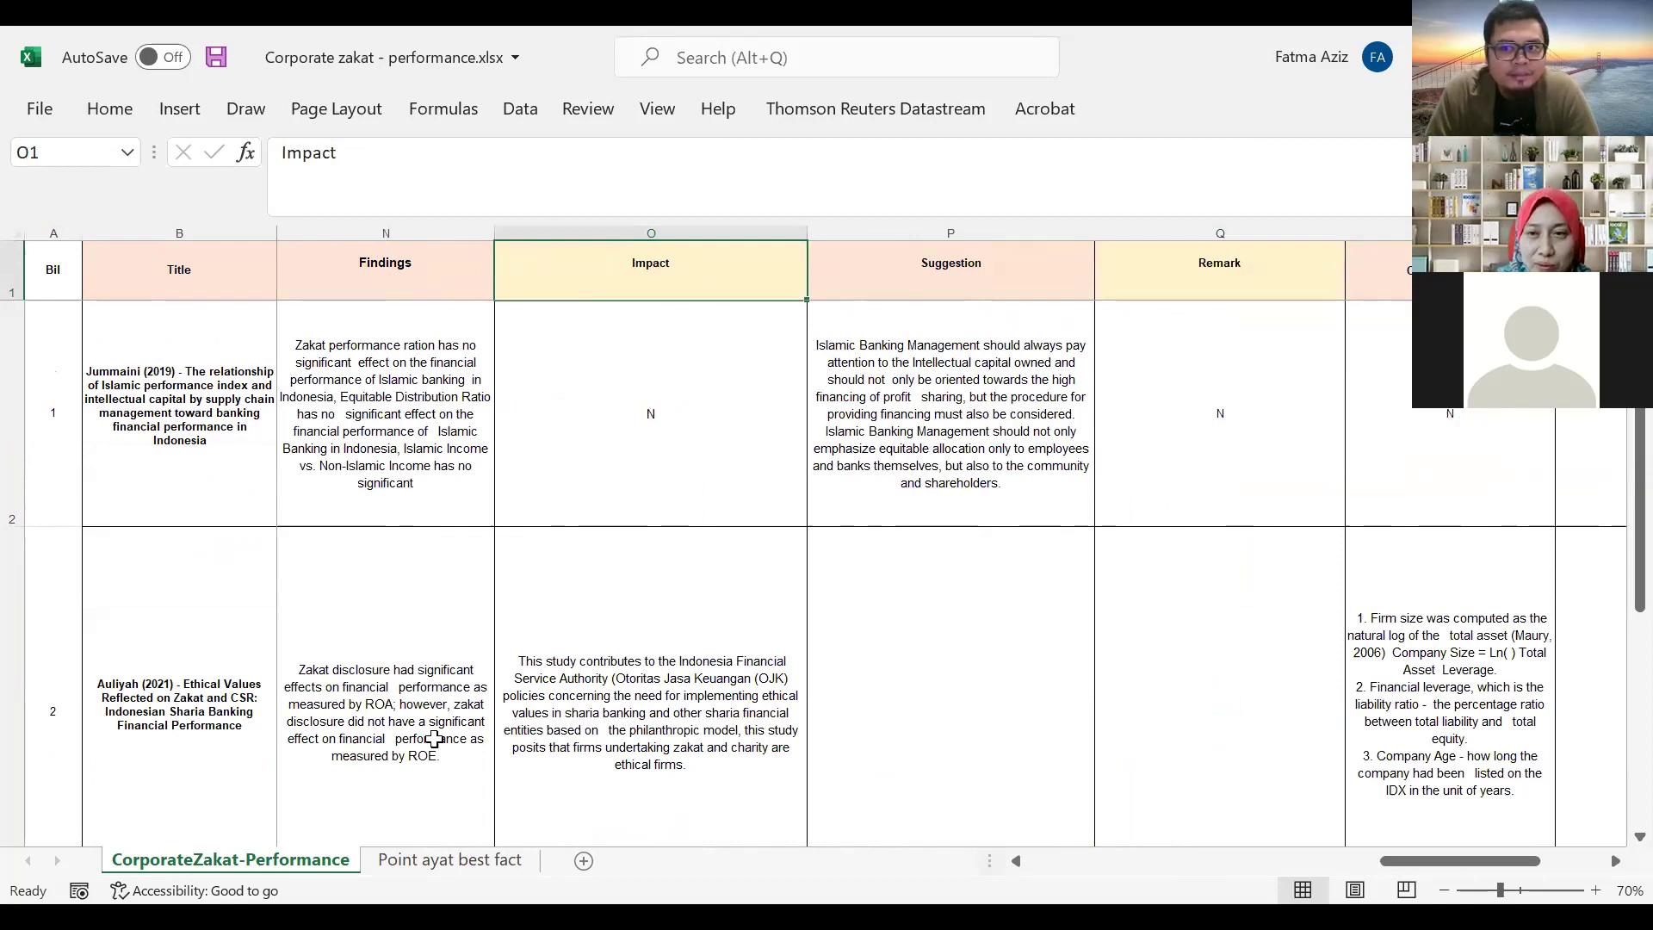
# Examine the Findings and Impact entries of papers 1 to 6, including the yellow-highlighted Impact cells.
pyautogui.click(444, 462)
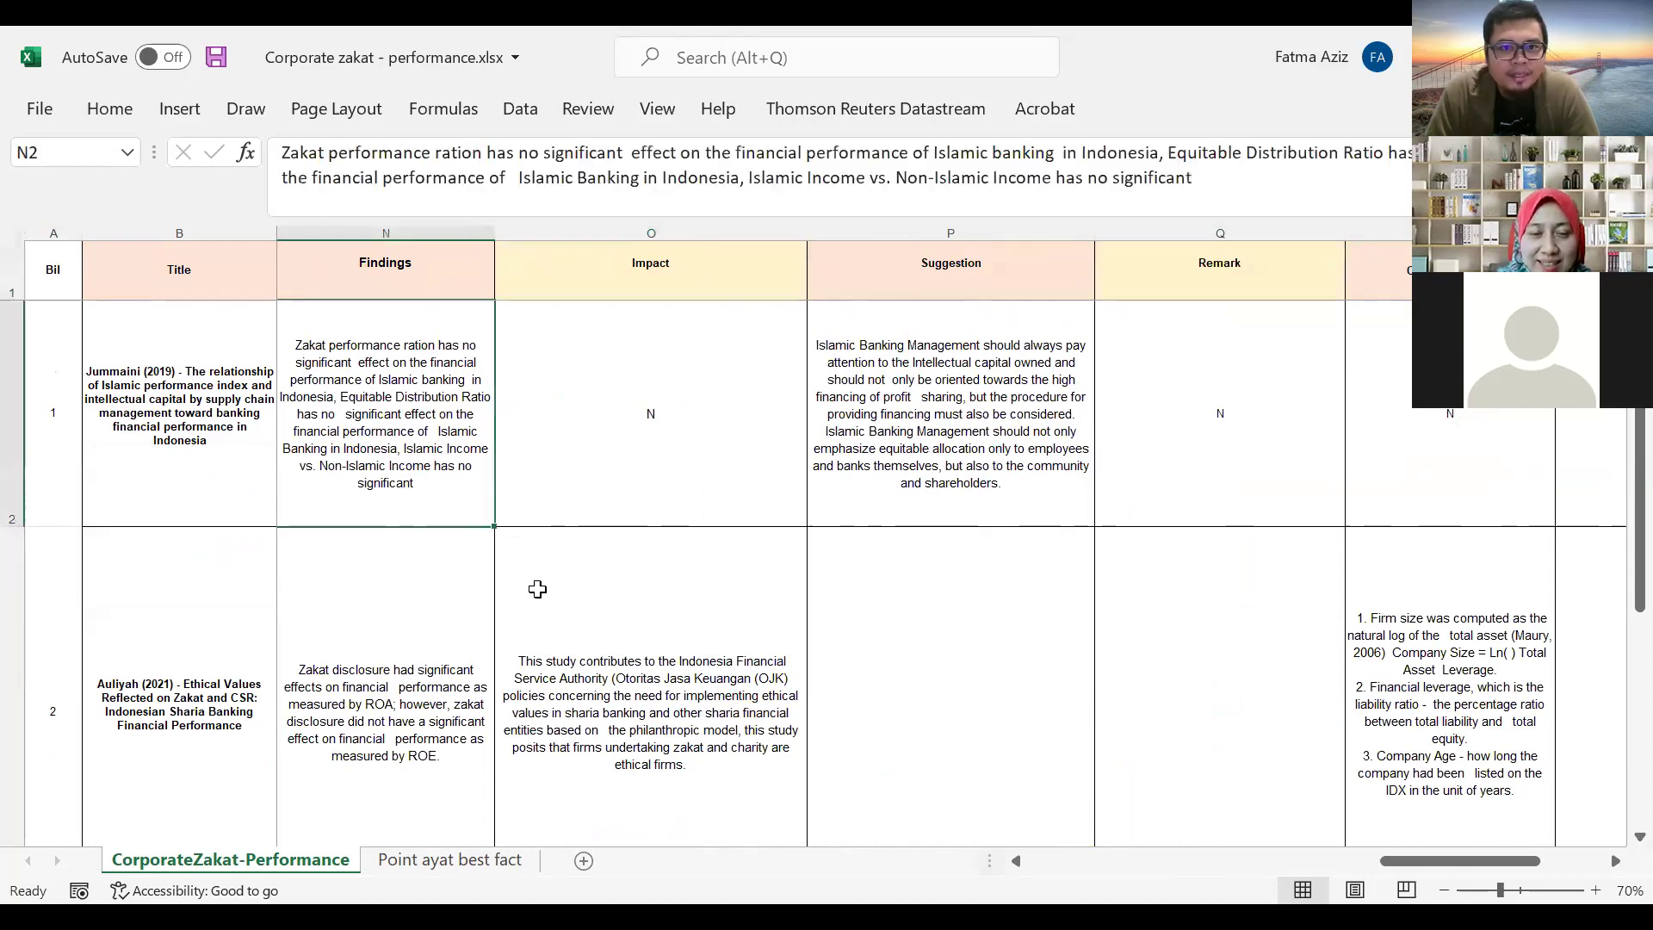
pyautogui.click(621, 758)
pyautogui.scroll(-1, 621, 757)
pyautogui.press('Left')
pyautogui.press('Right')
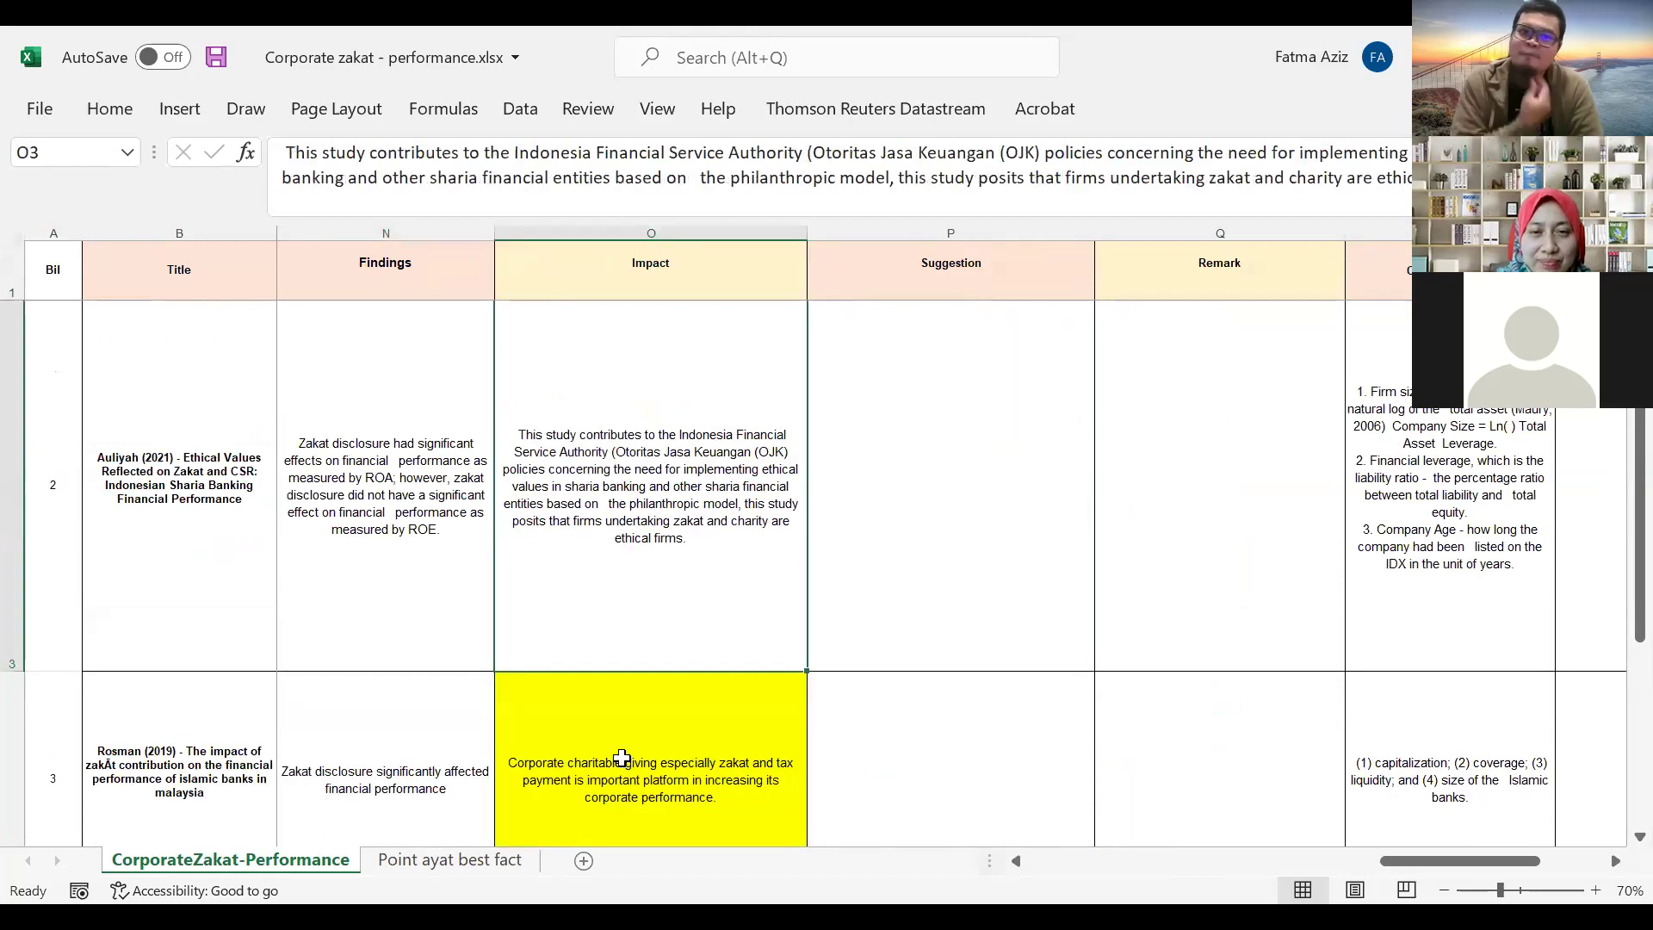
pyautogui.press('Right')
pyautogui.press('Right')
pyautogui.click(599, 568)
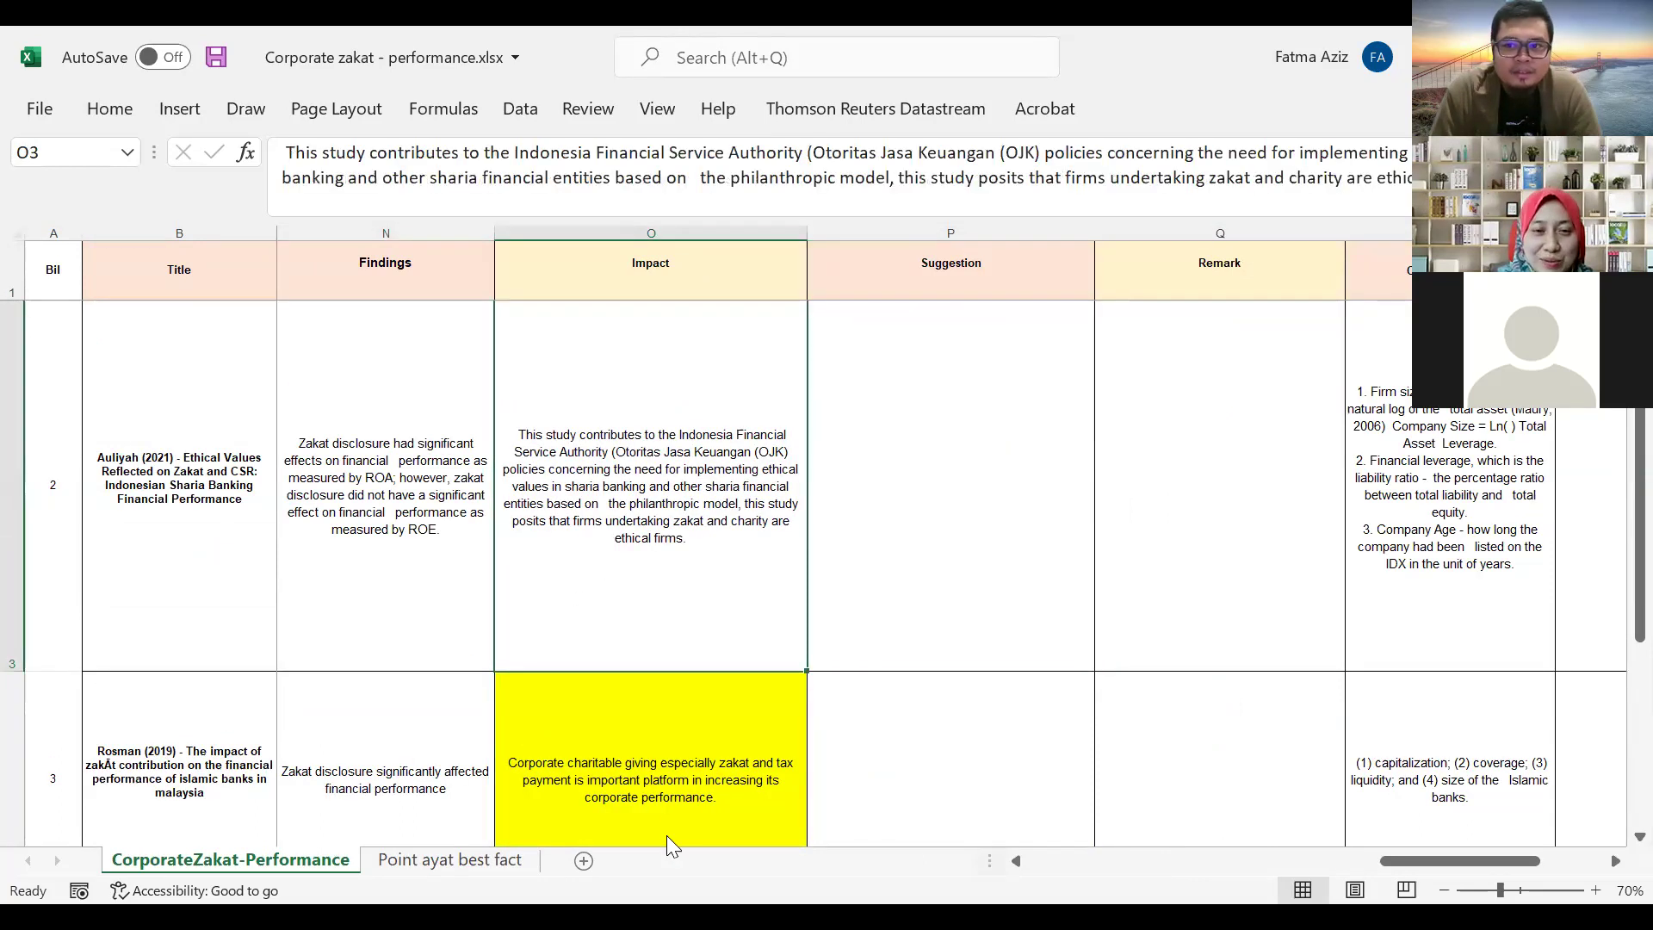
pyautogui.click(633, 756)
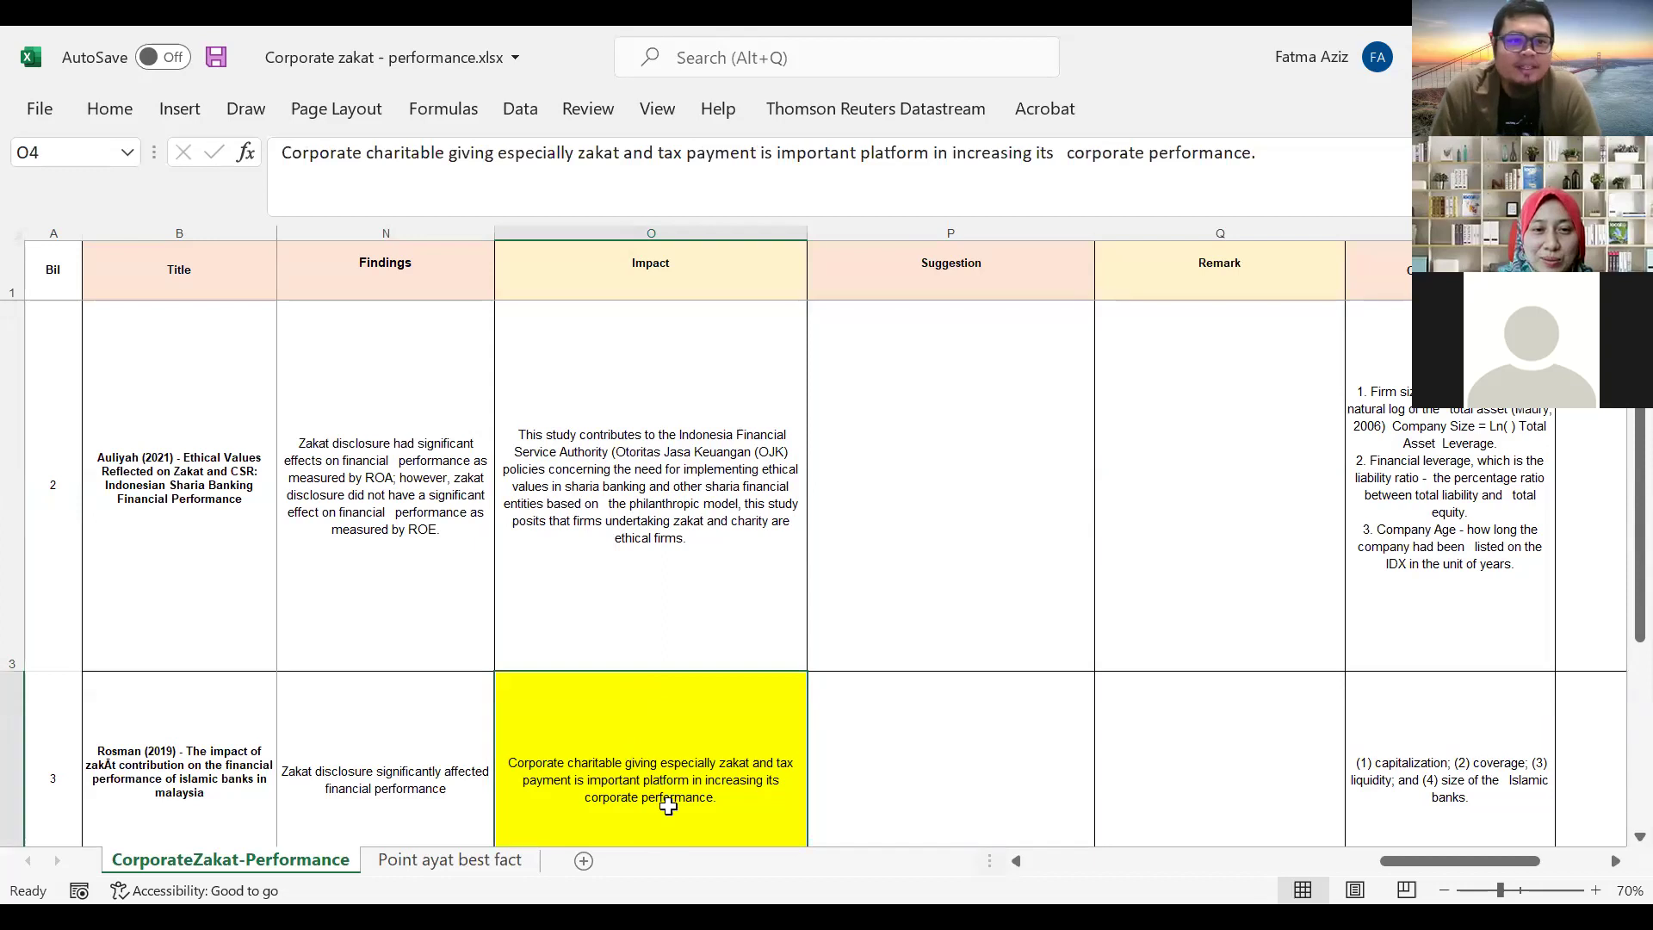
pyautogui.scroll(-1, 572, 779)
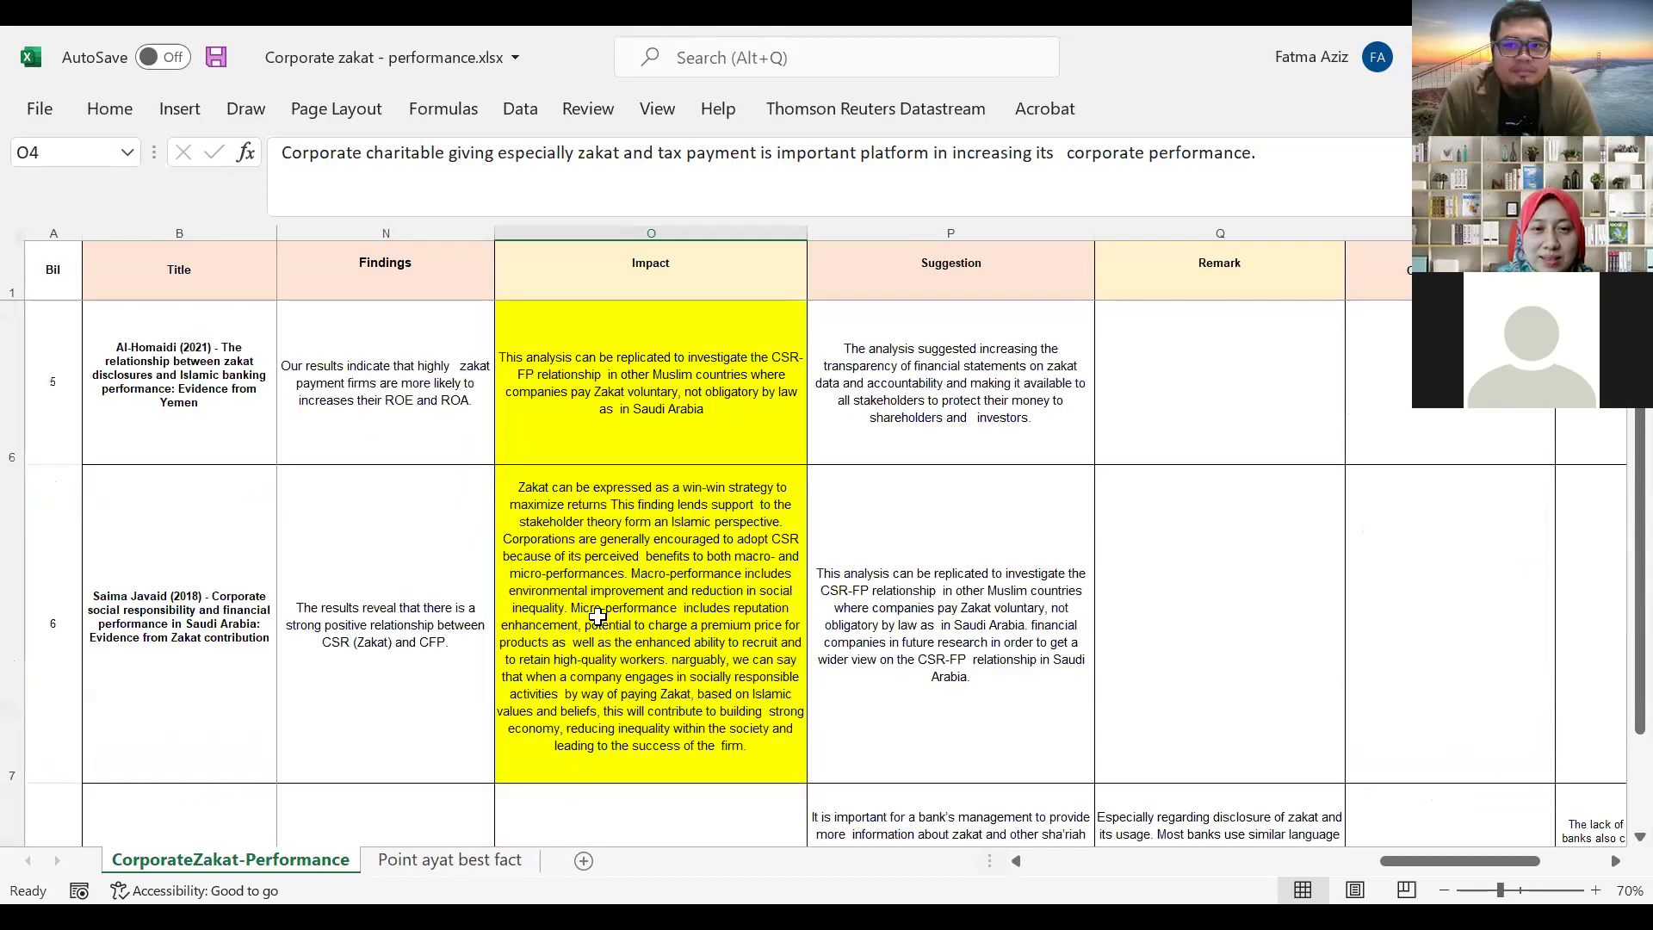
pyautogui.scroll(1, 594, 560)
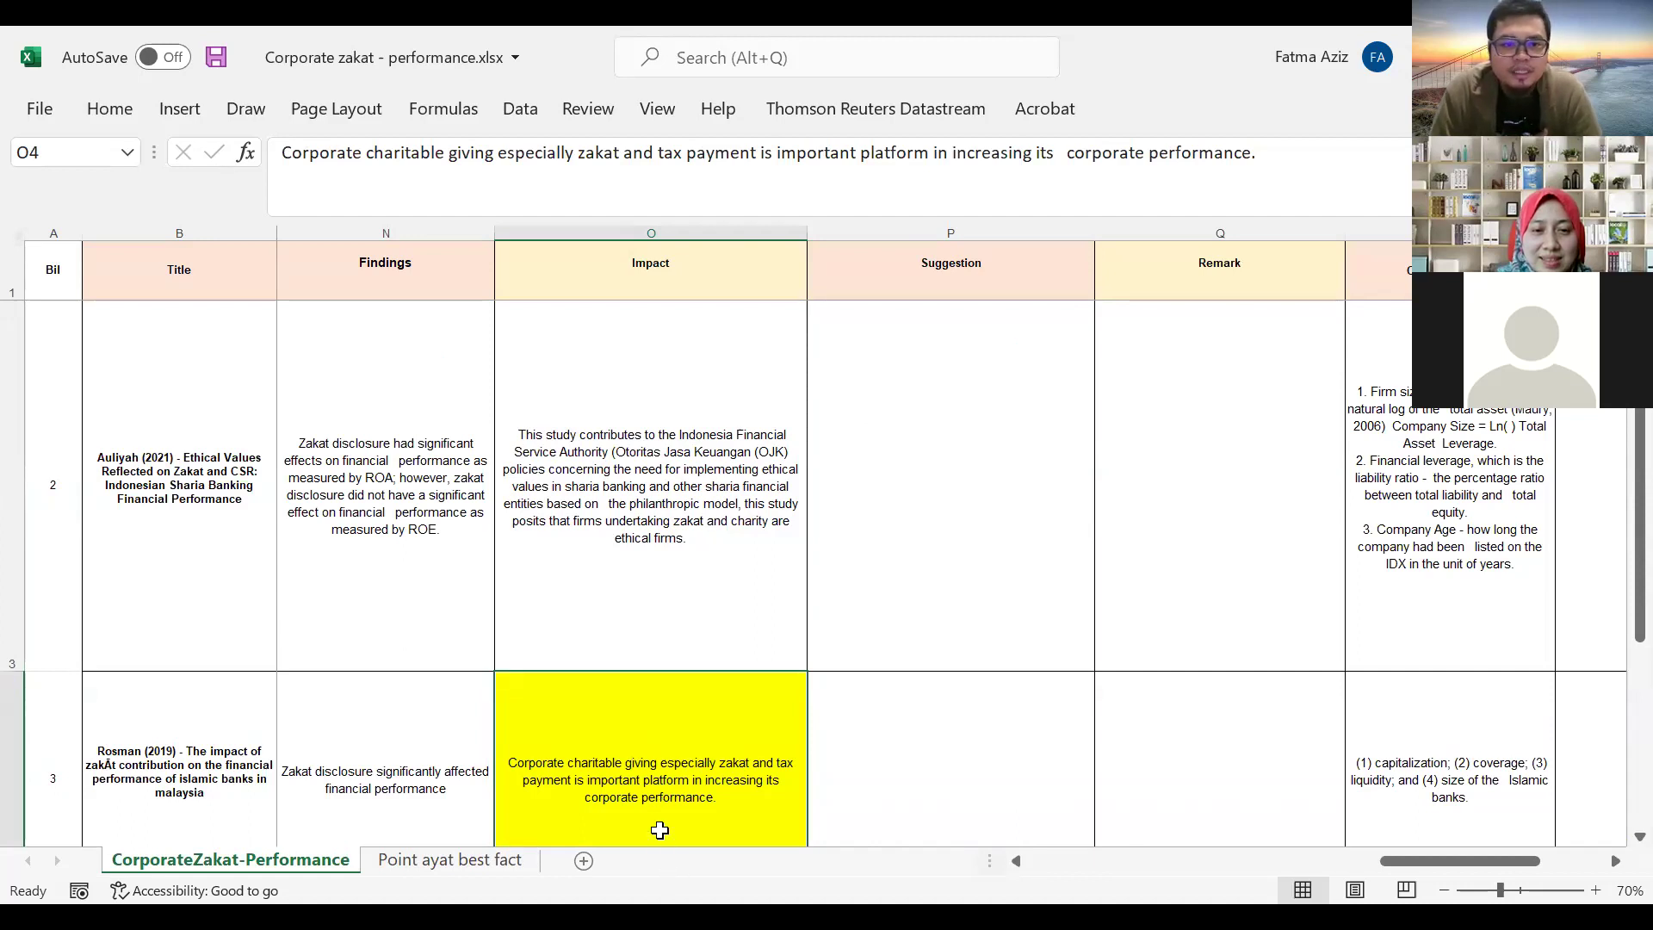
# Rename the Impact column heading in cell O1 to "Impact/contribution".
pyautogui.click(684, 284)
pyautogui.click(545, 181)
pyautogui.hotkey('alt', 'Return')
pyautogui.press('BackSpace')
pyautogui.write('/co')
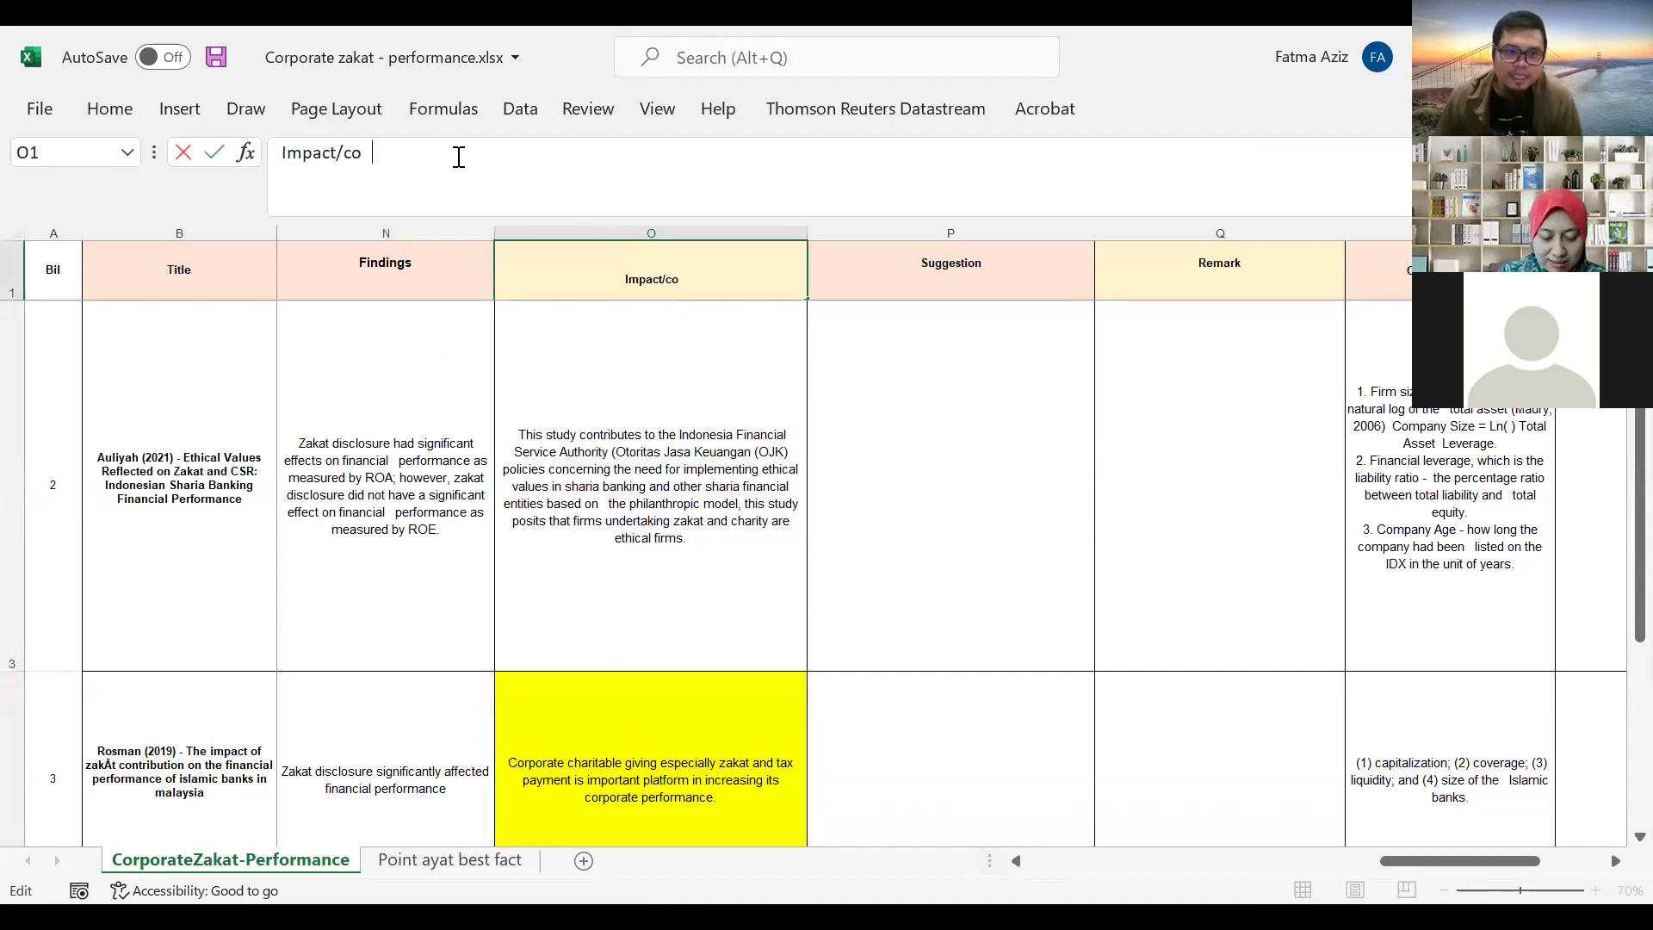
pyautogui.write('ntribution')
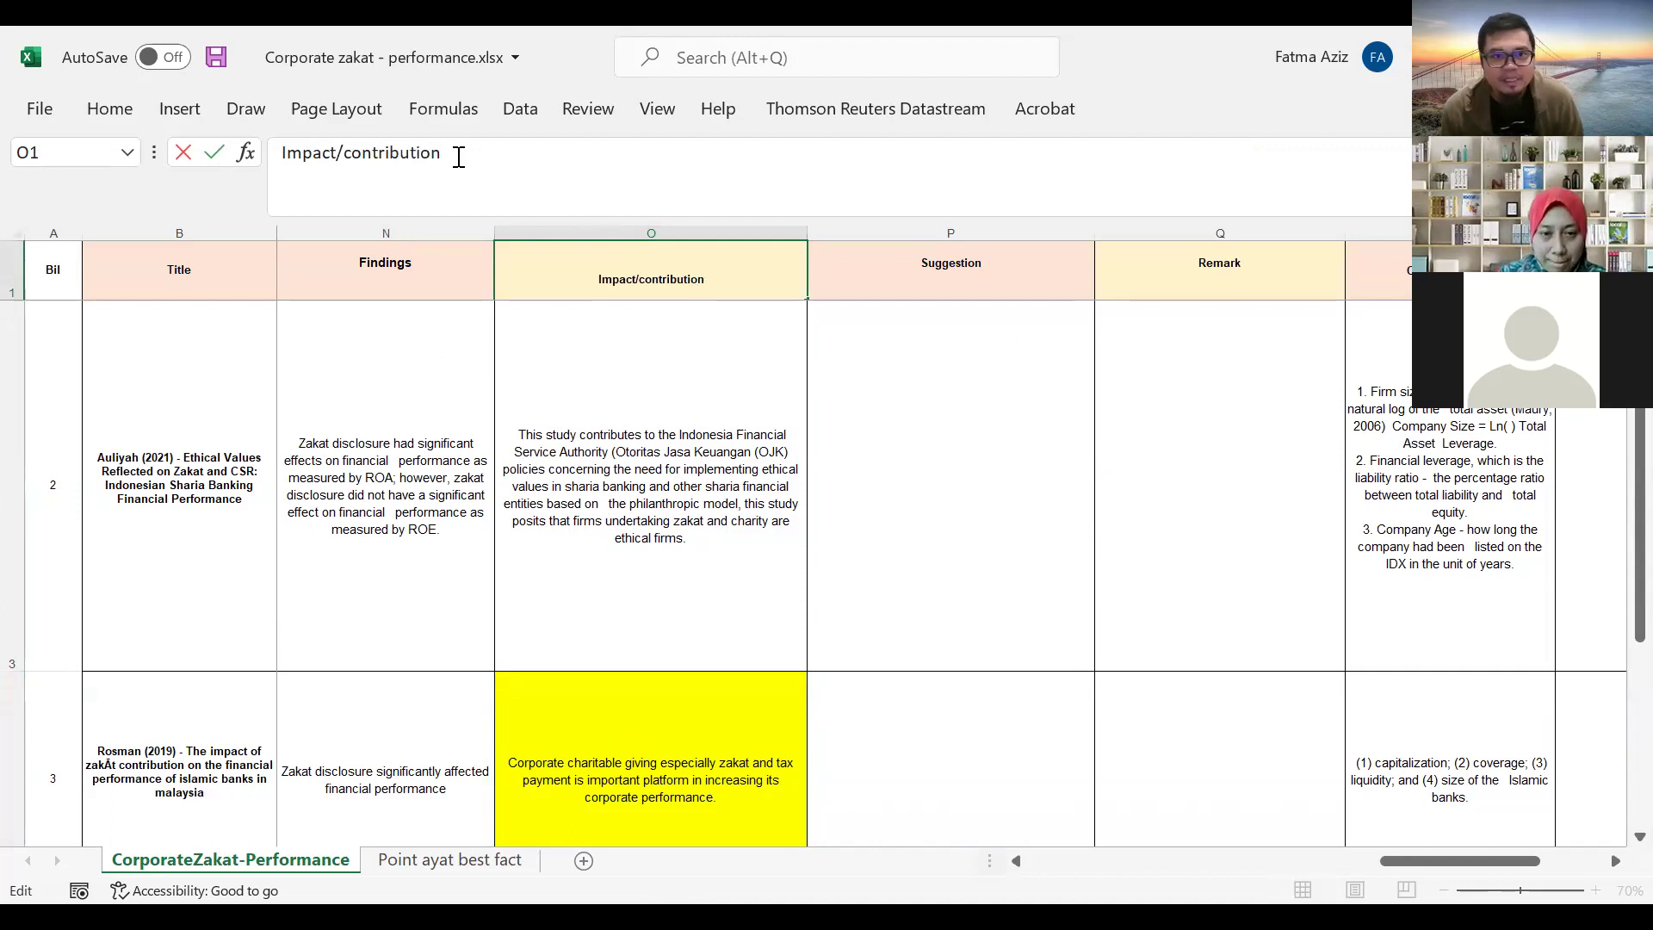
pyautogui.write('/')
pyautogui.press('BackSpace')
pyautogui.moveTo(811, 519); pyautogui.dragTo(757, 533)
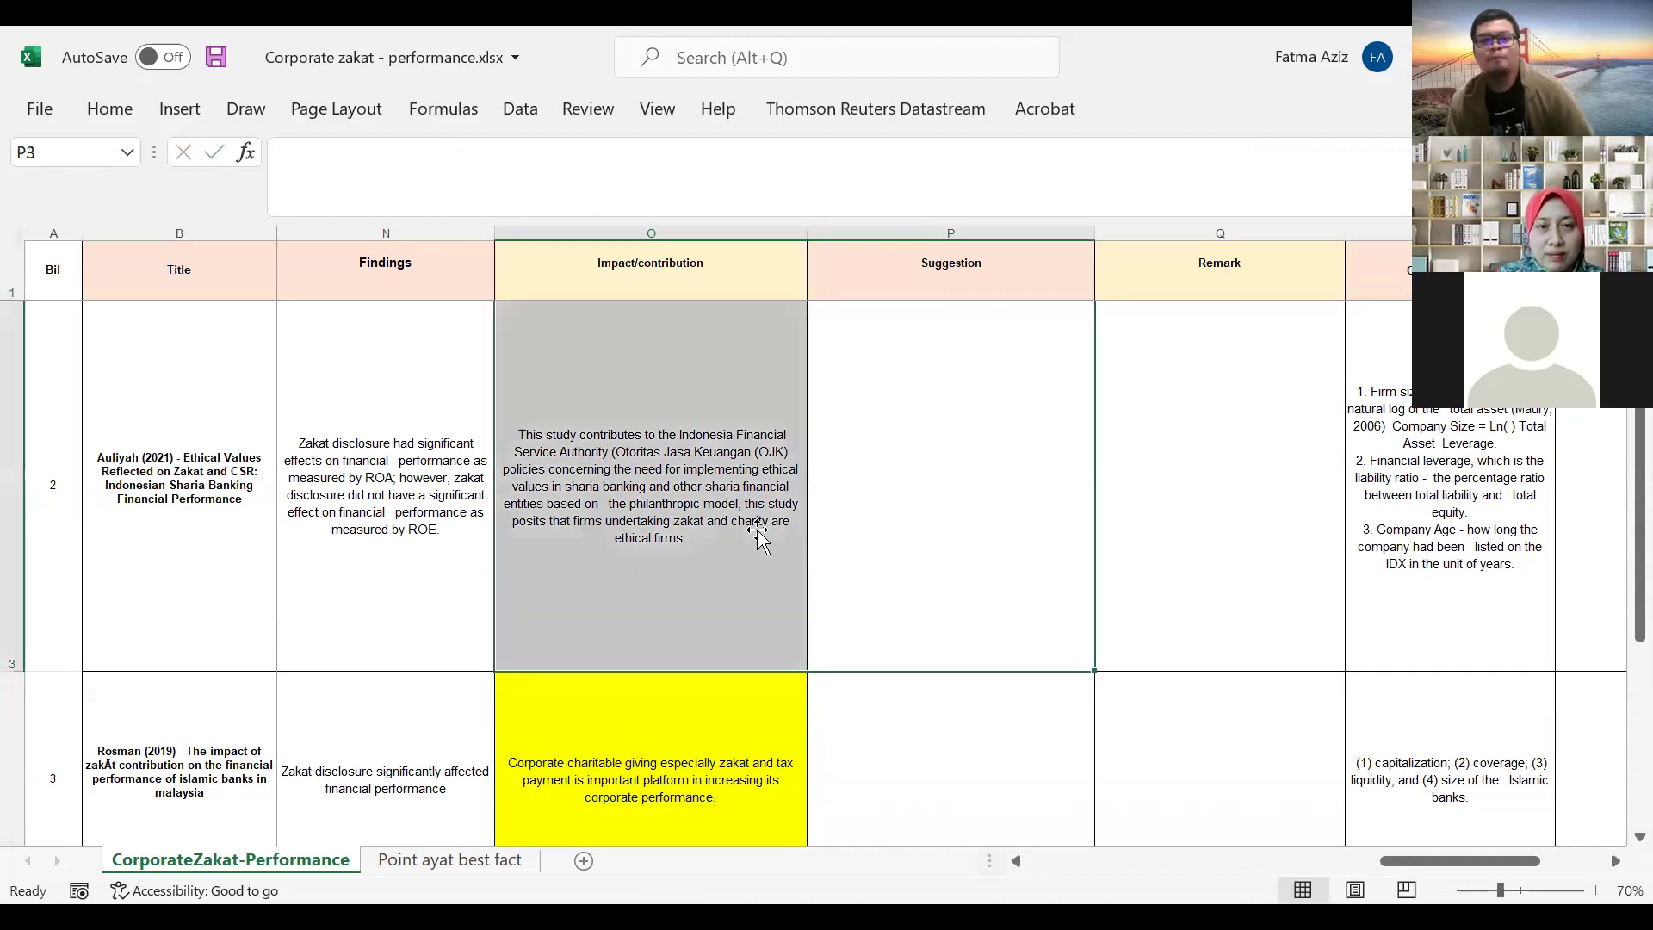
# Highlight paper 6's Suggestion entry in cell P7 with a yellow fill.
pyautogui.click(669, 741)
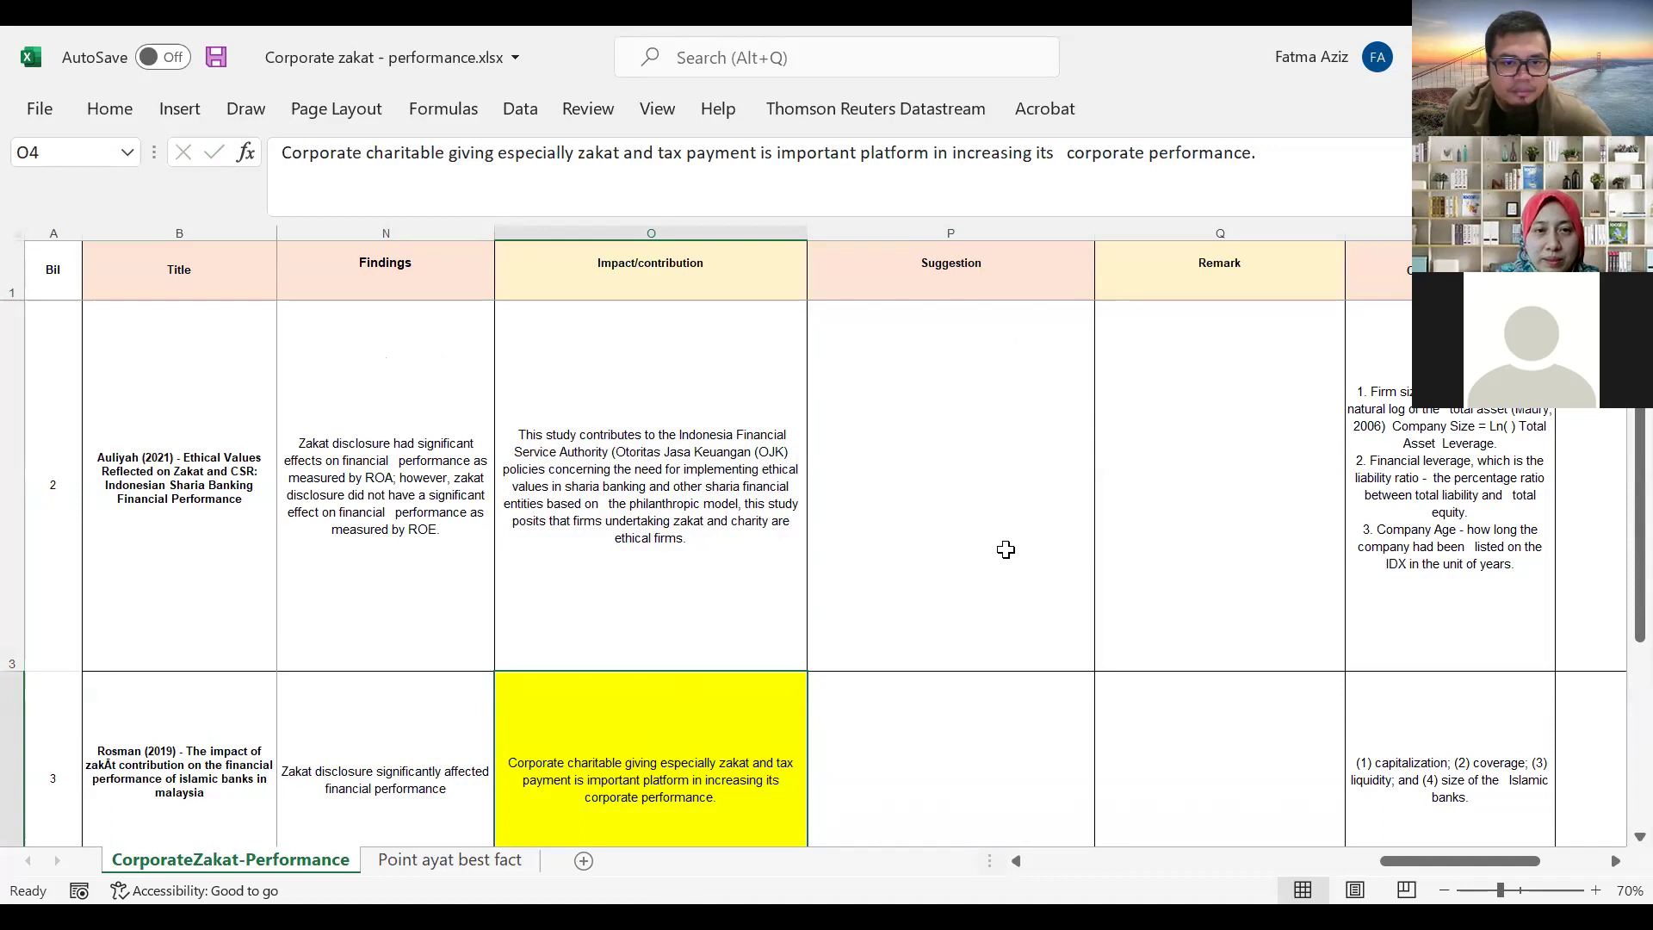
pyautogui.scroll(-1, 634, 819)
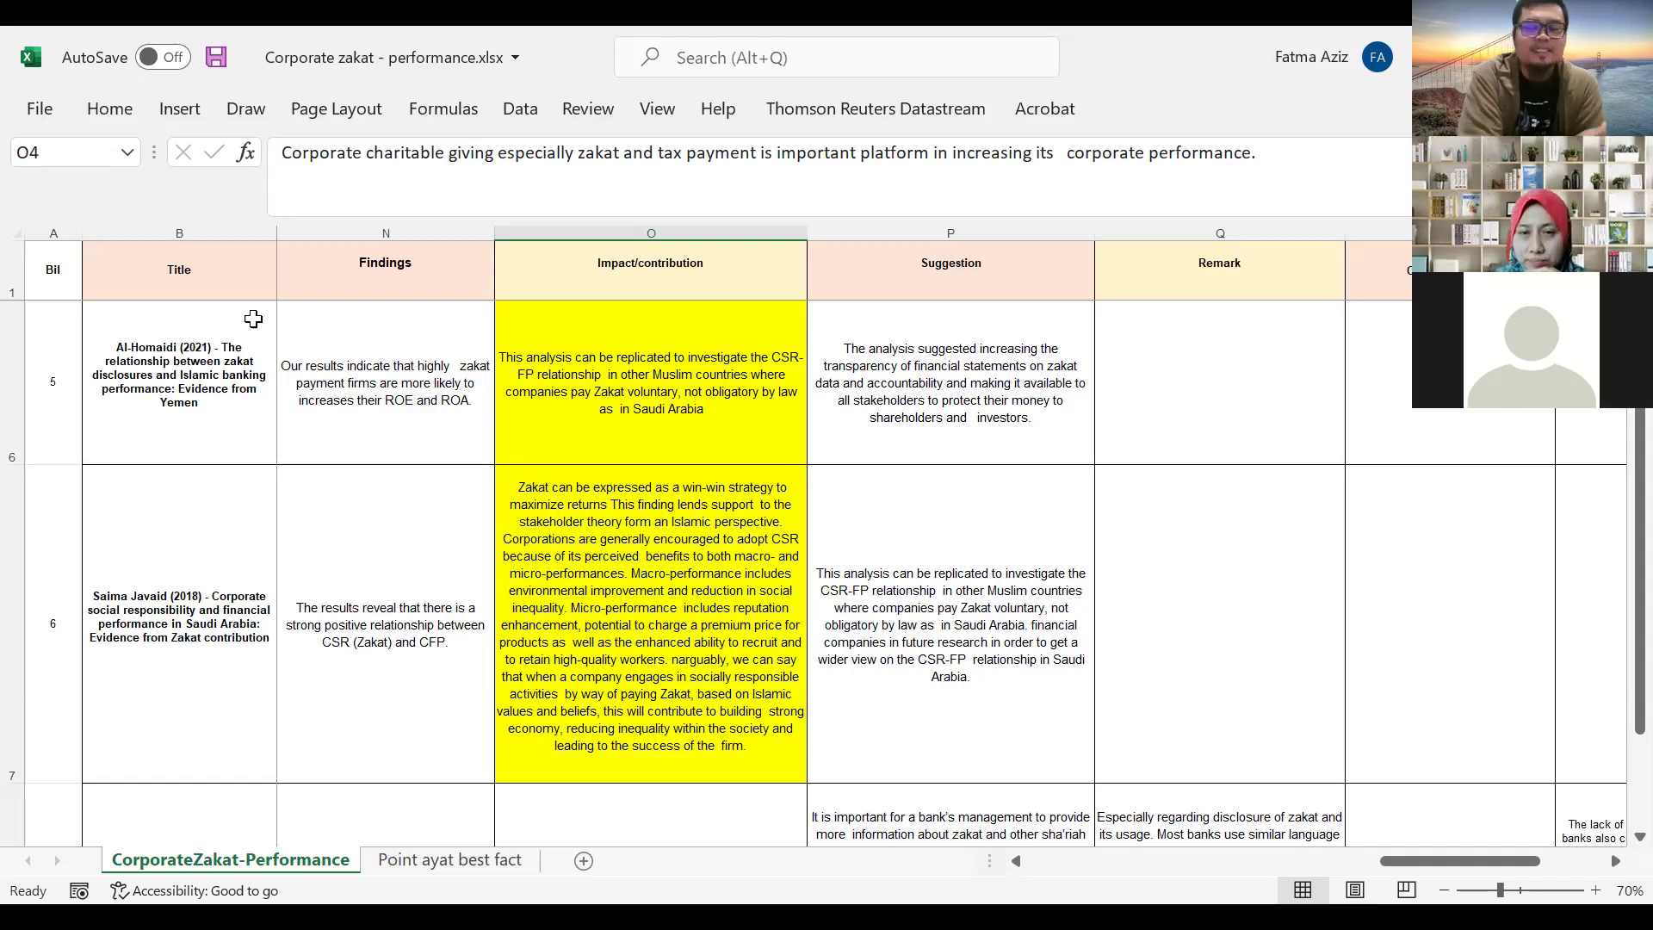
pyautogui.click(1045, 556)
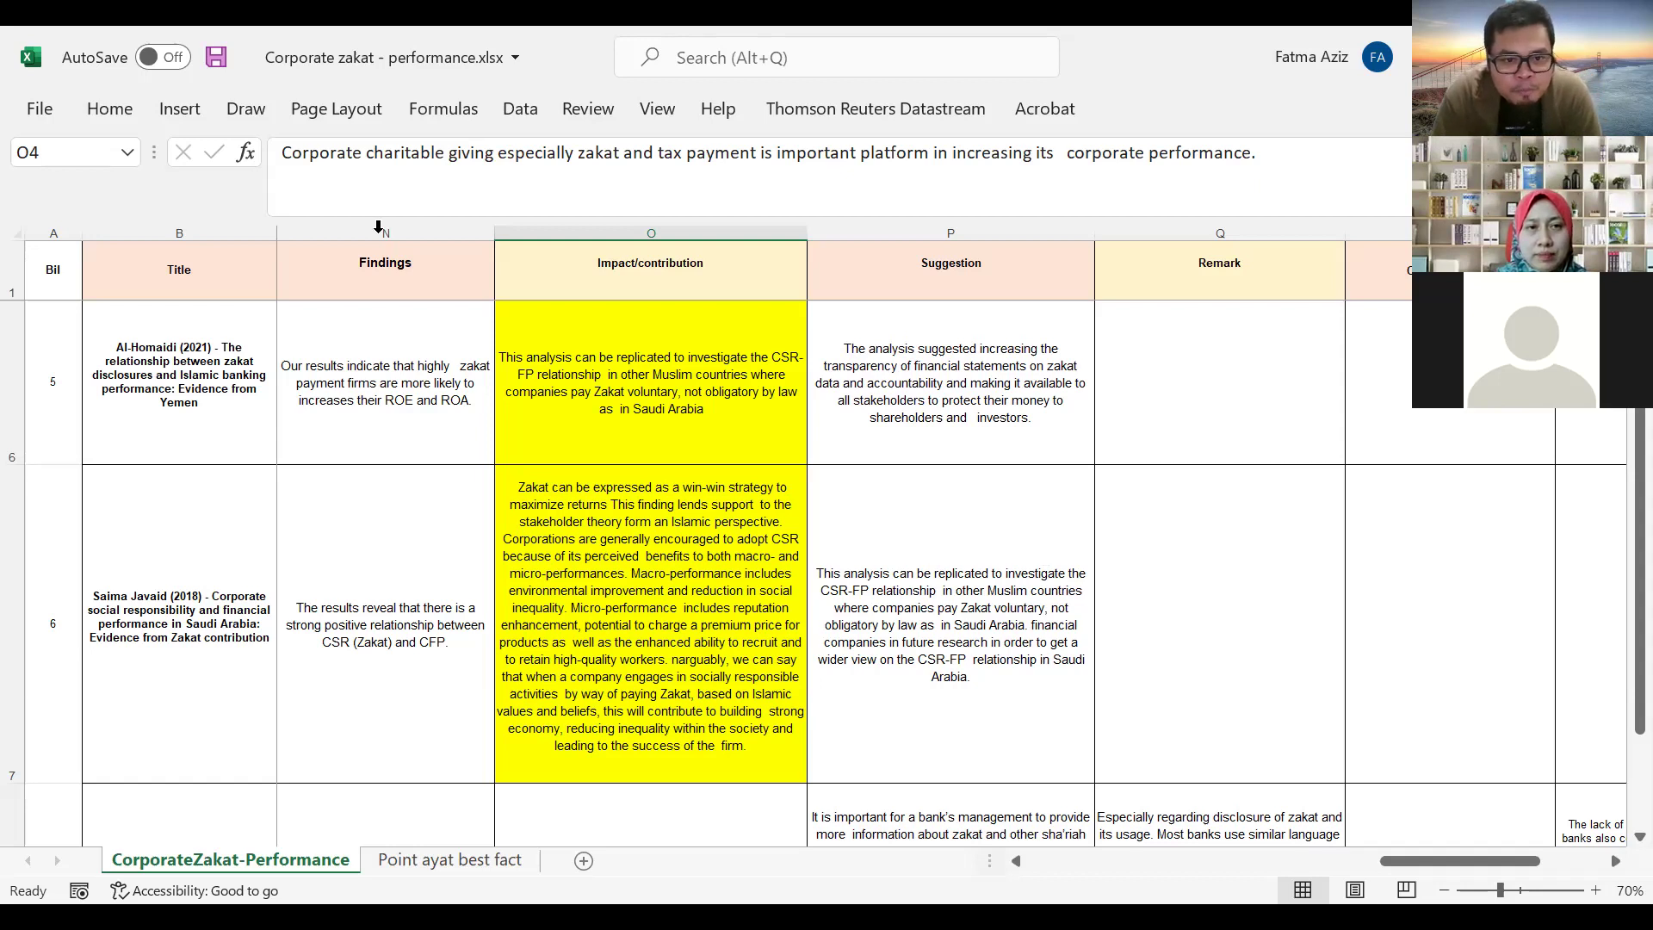
pyautogui.click(104, 118)
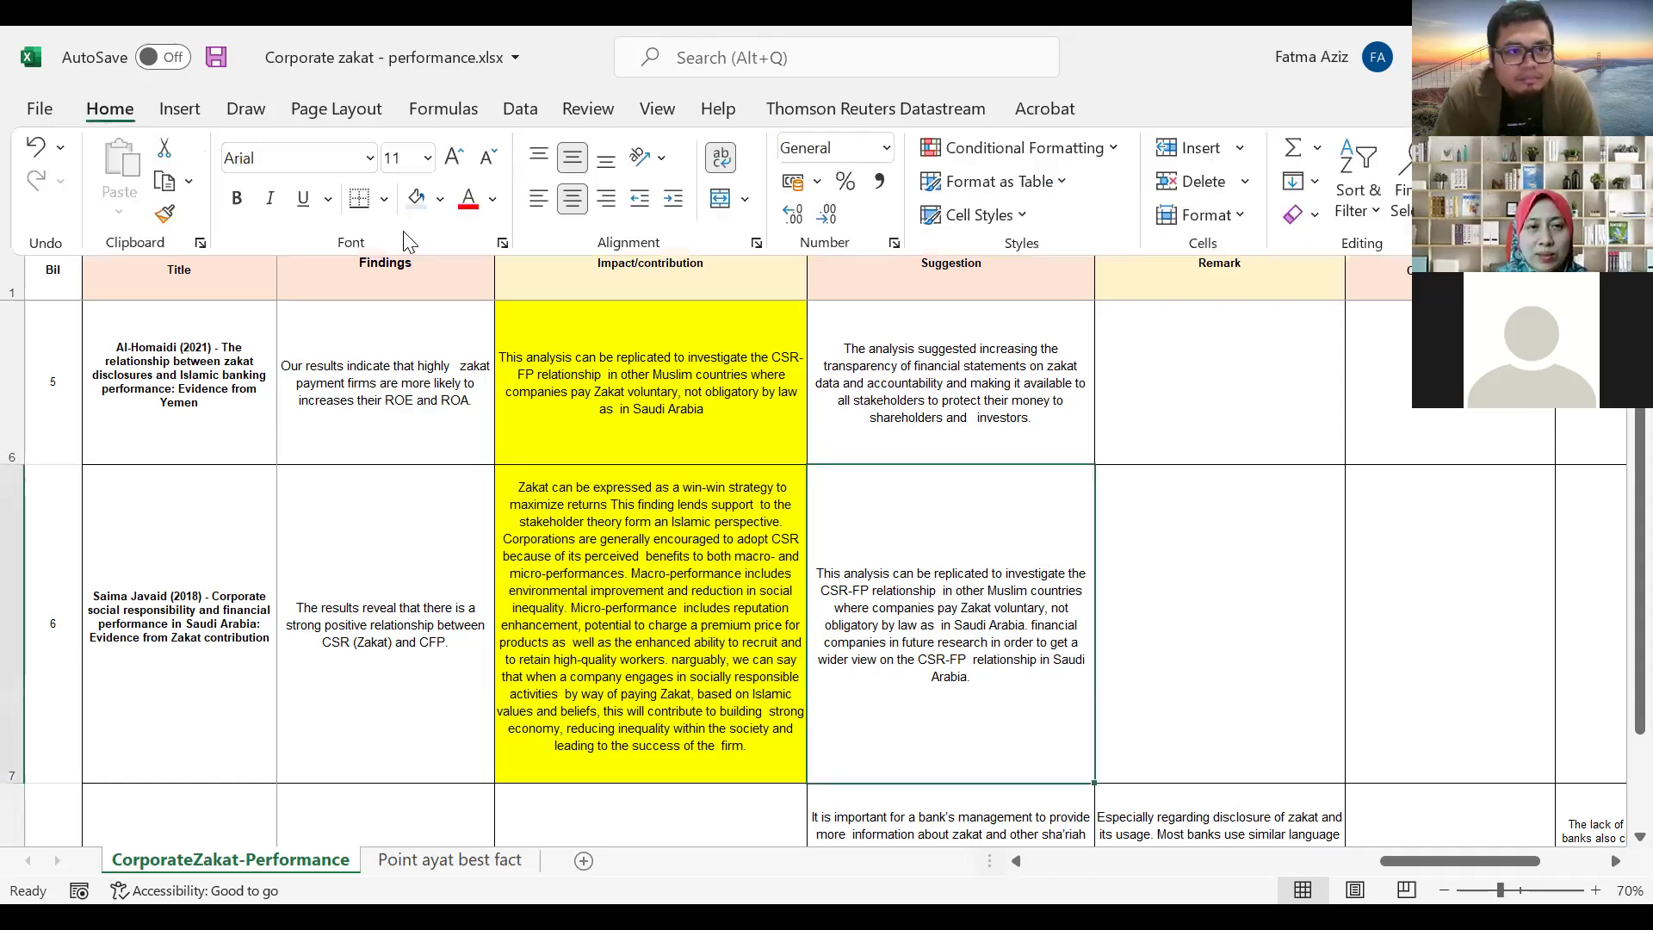
pyautogui.click(446, 203)
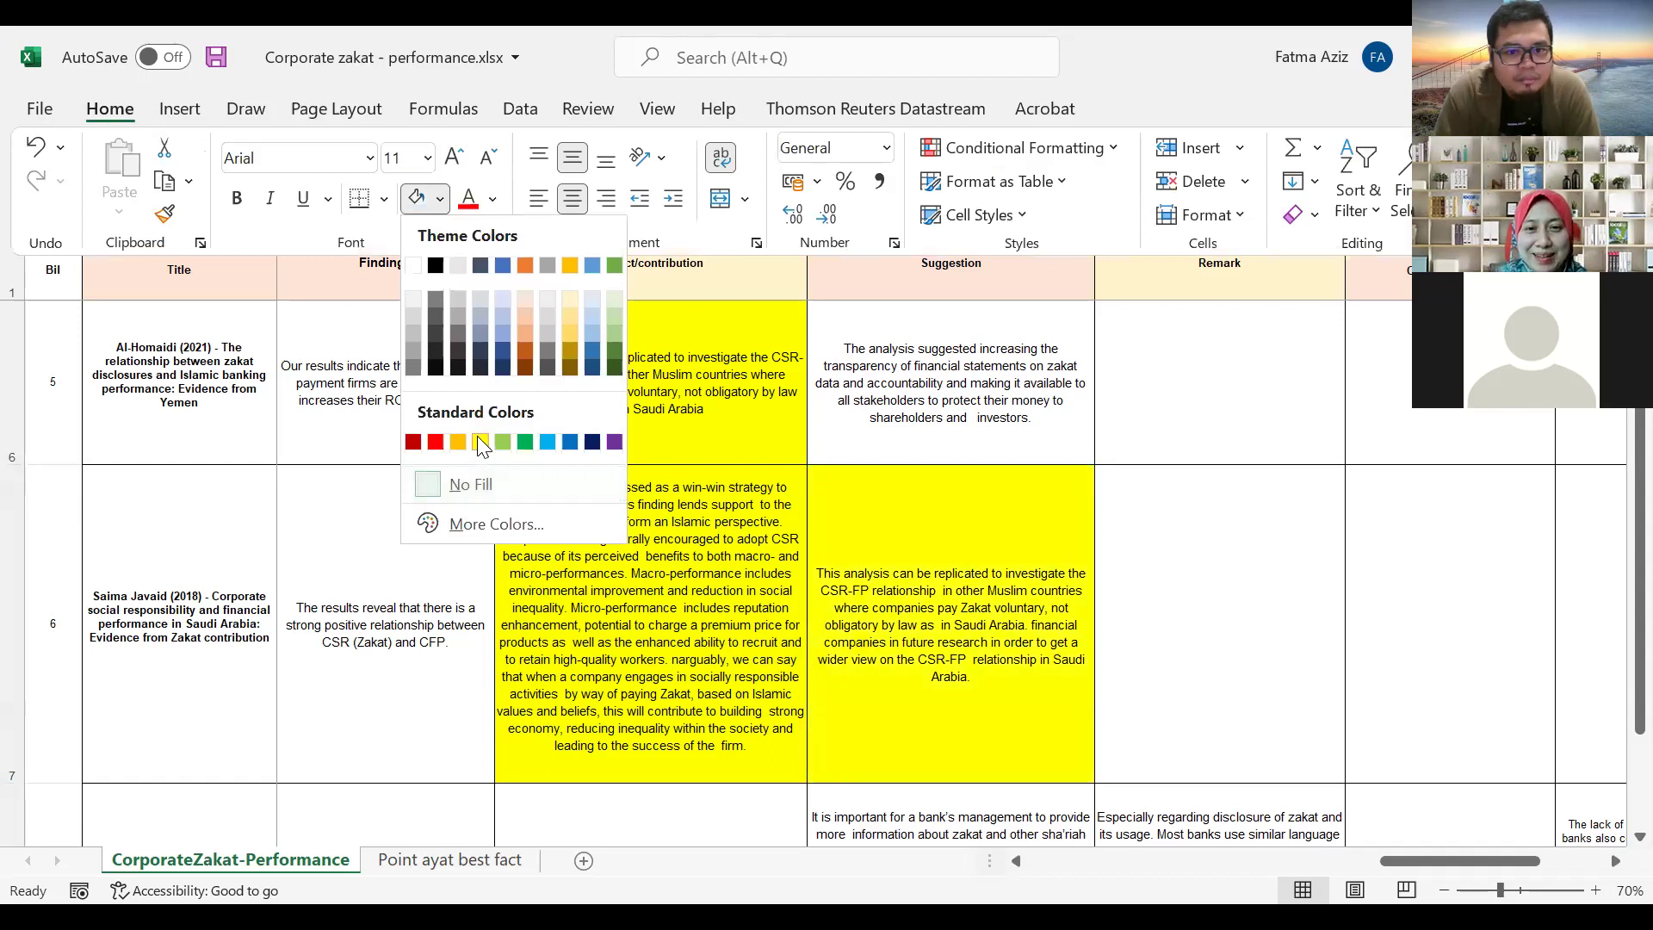
pyautogui.click(481, 443)
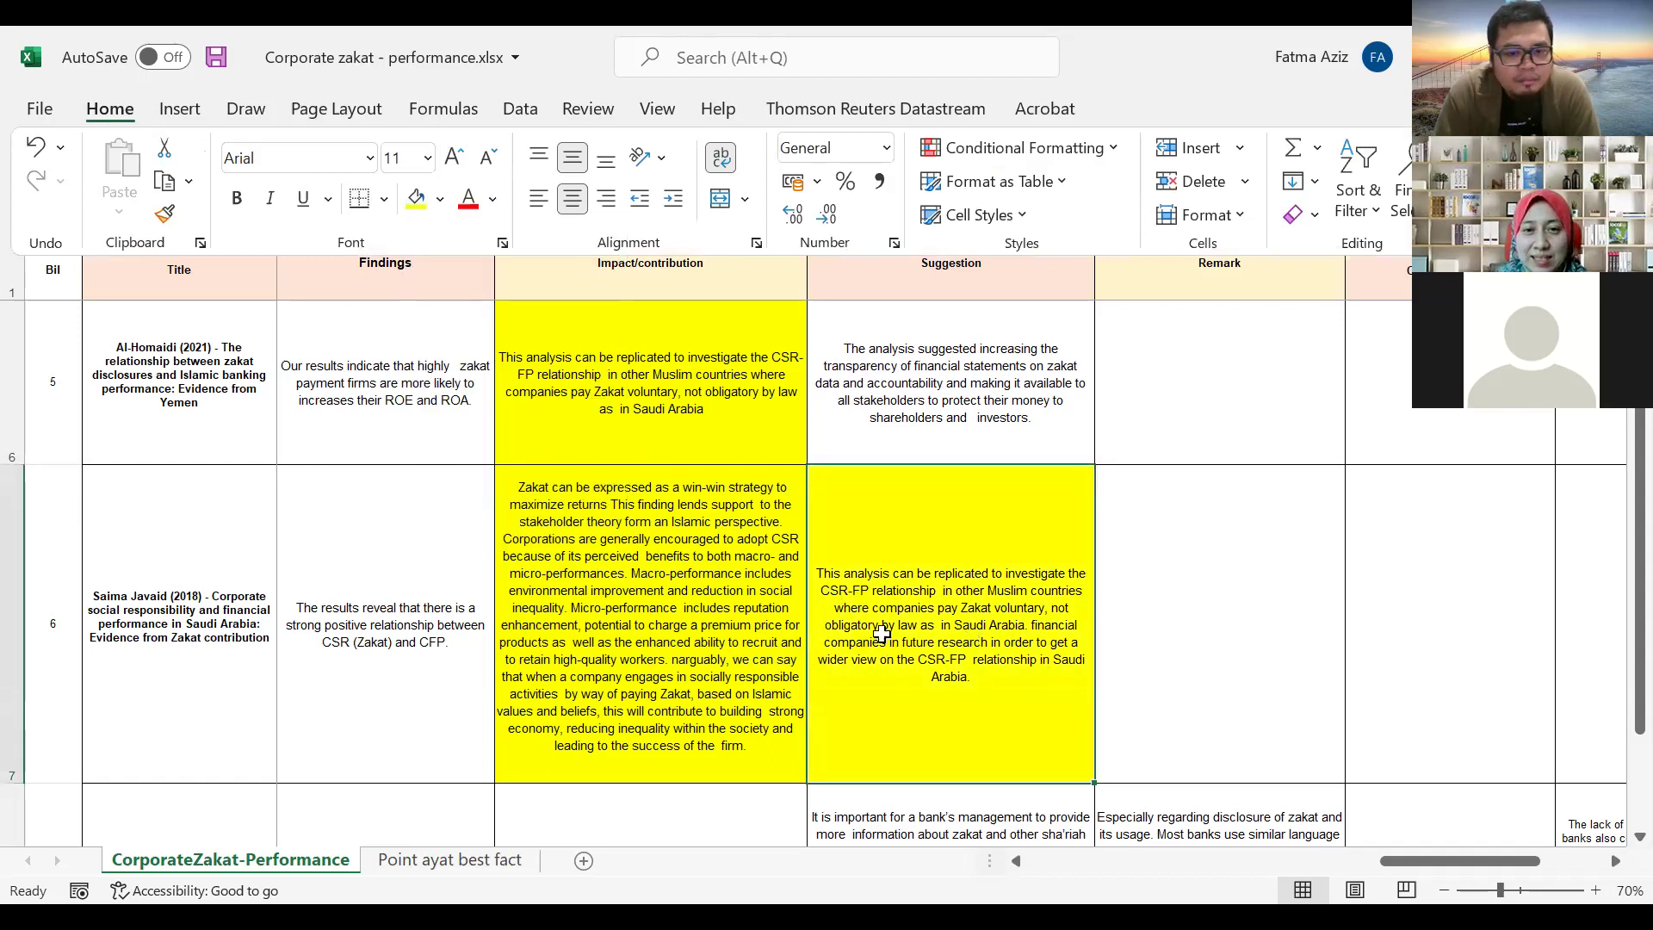
pyautogui.click(852, 595)
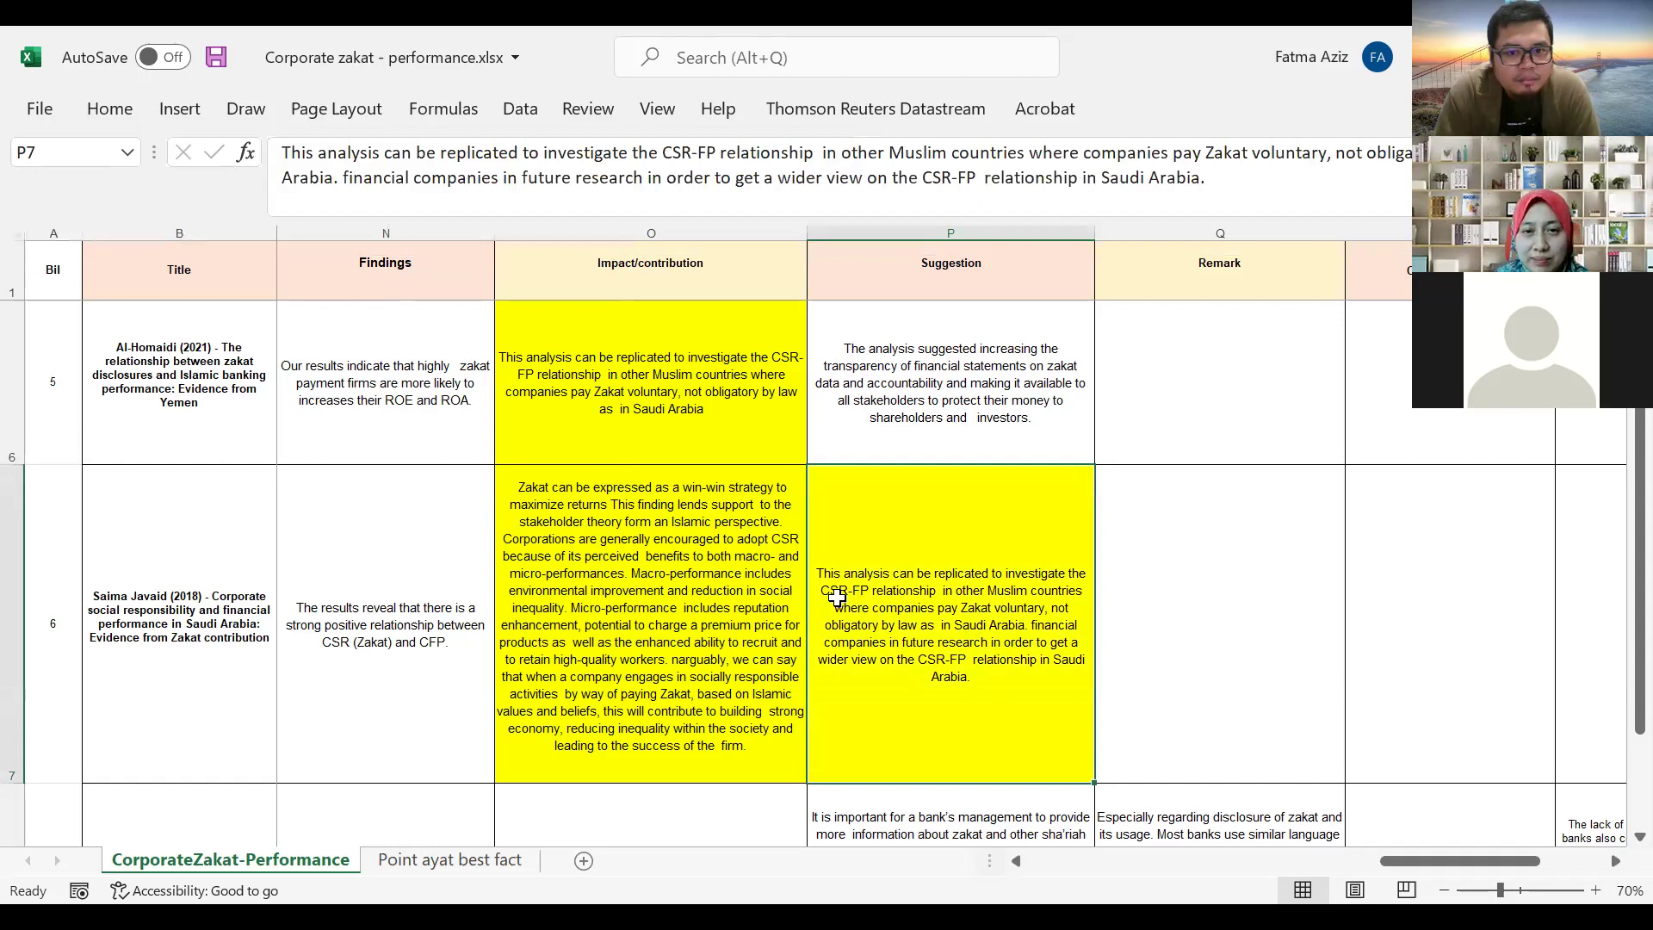